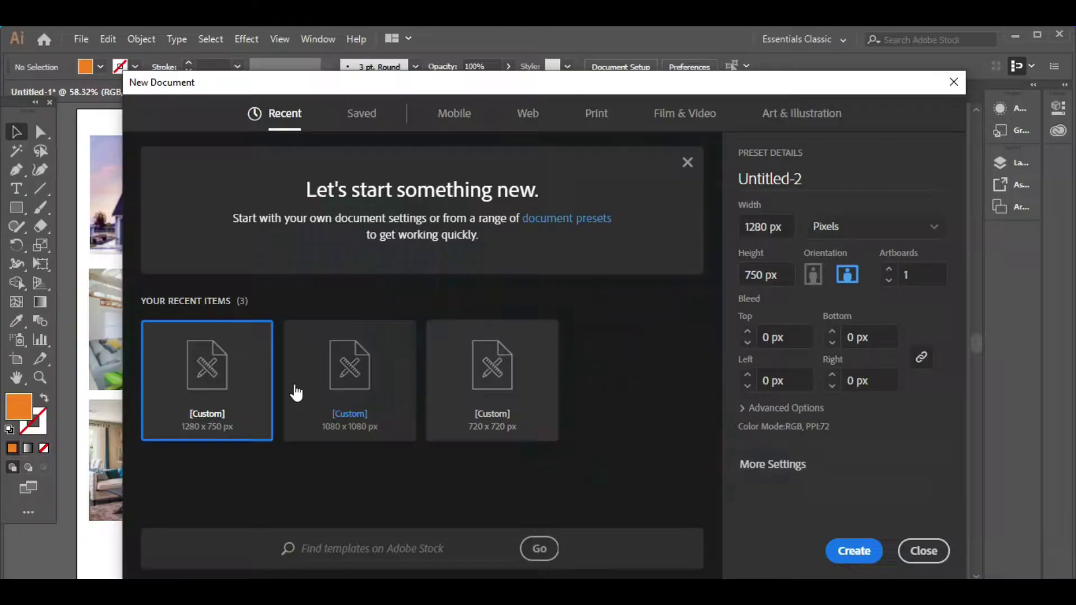
- Create a square 1080×1080 px document named 'real estate apartment post'
left_click(365, 397)
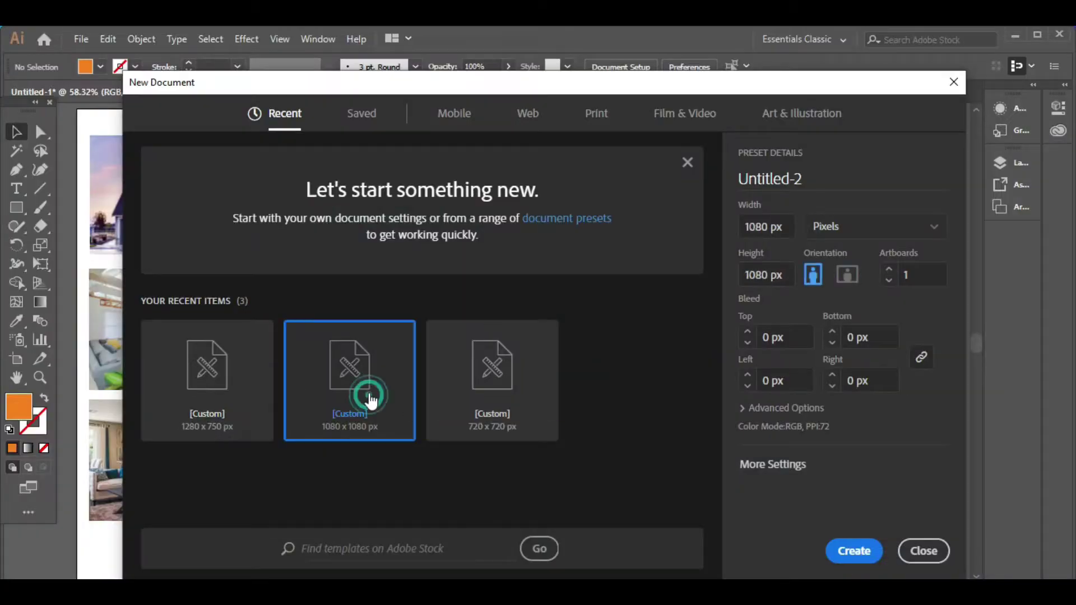
left_click(785, 179)
type("r")
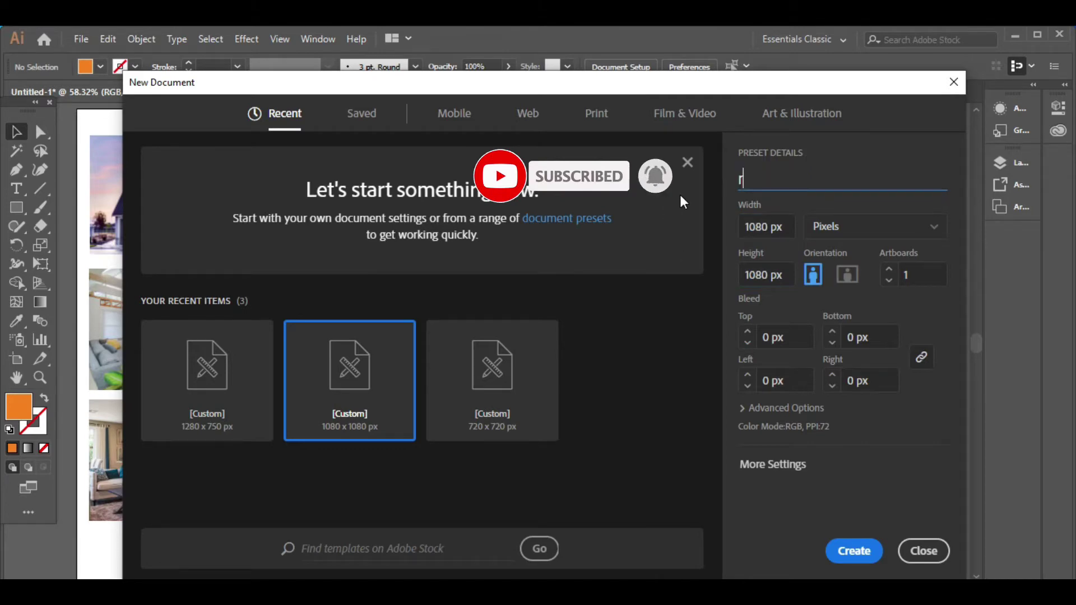
type("eal")
type(" estate ap")
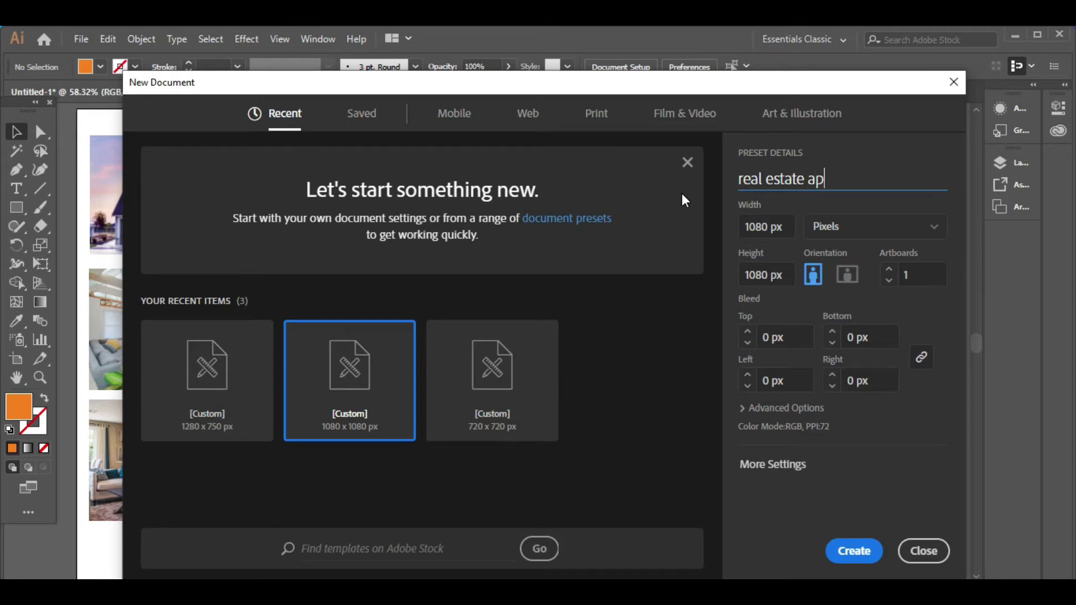
type("artmen")
type("t post")
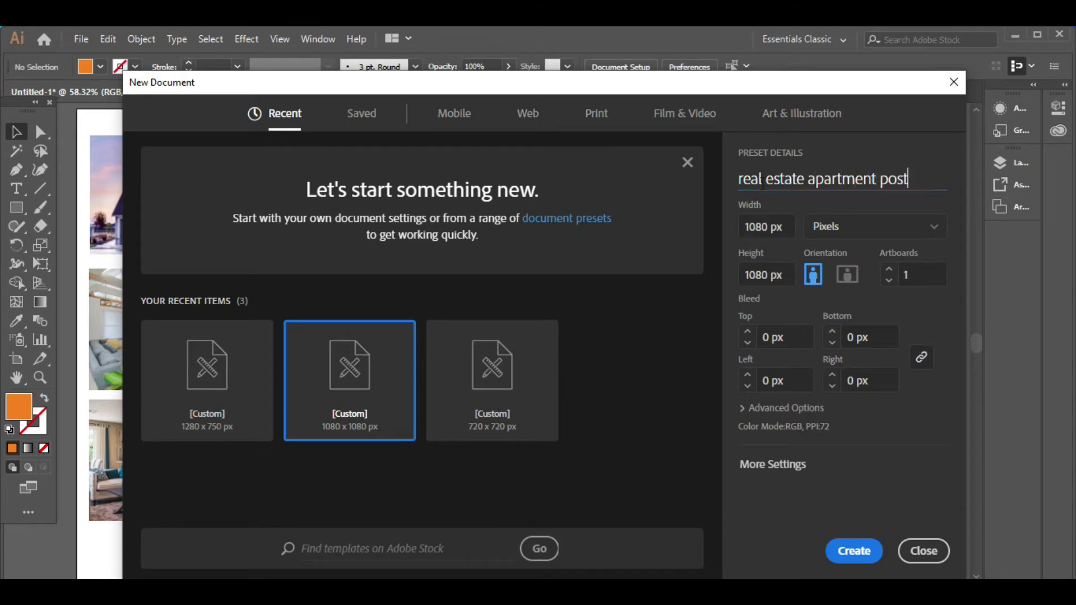
key("Return")
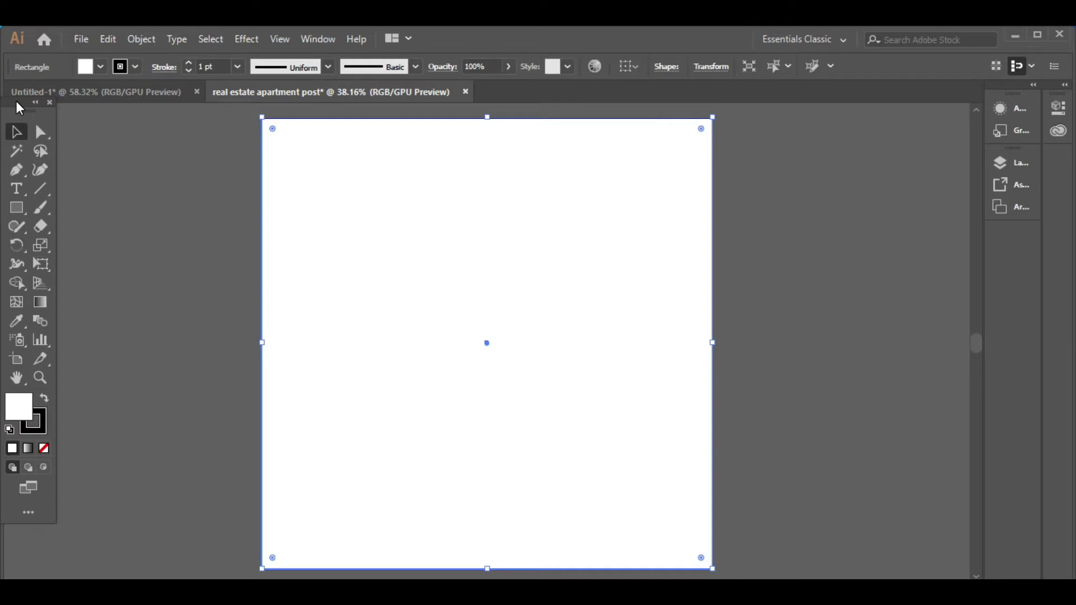
- Paste the photos, logo, icons and swatches, then enlarge and arrange them left of the artboard
key("ctrl+v")
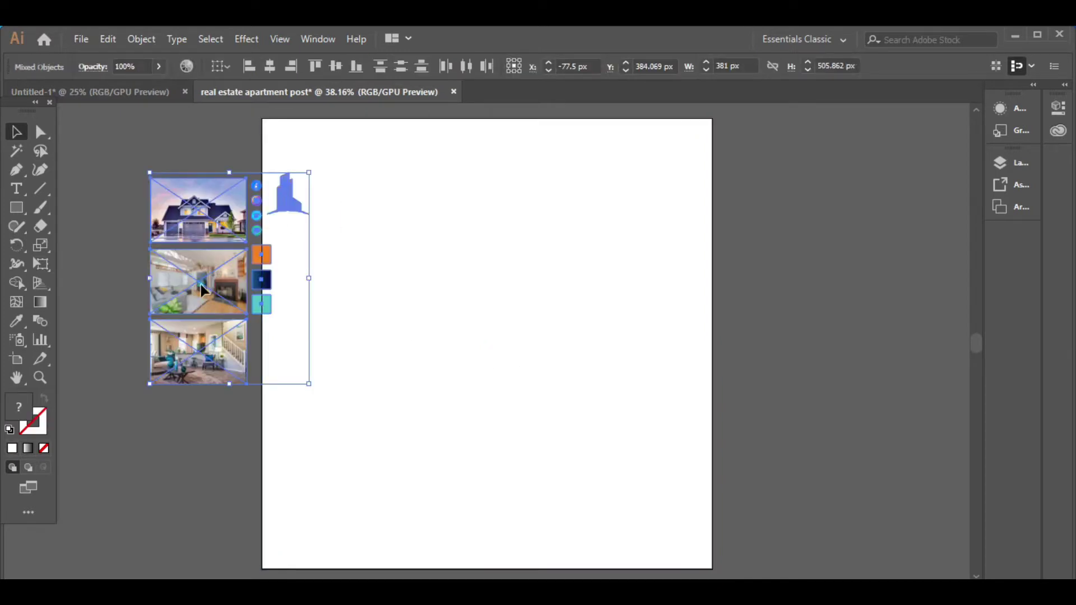
left_click_drag(203, 288, 140, 281)
left_click_drag(353, 421, 446, 419)
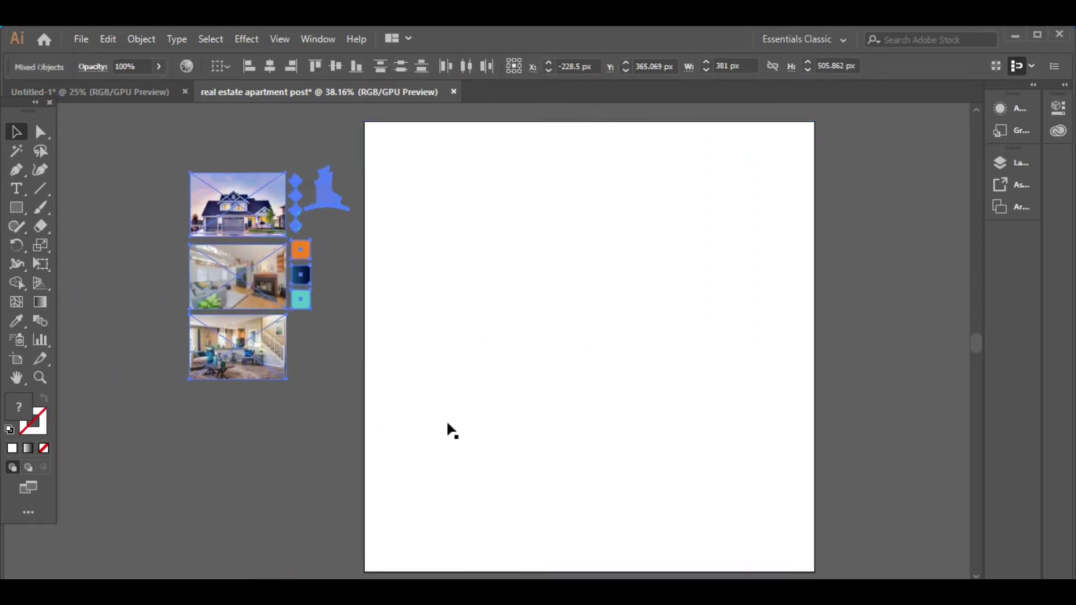
left_click_drag(190, 174, 155, 127)
left_click(202, 221)
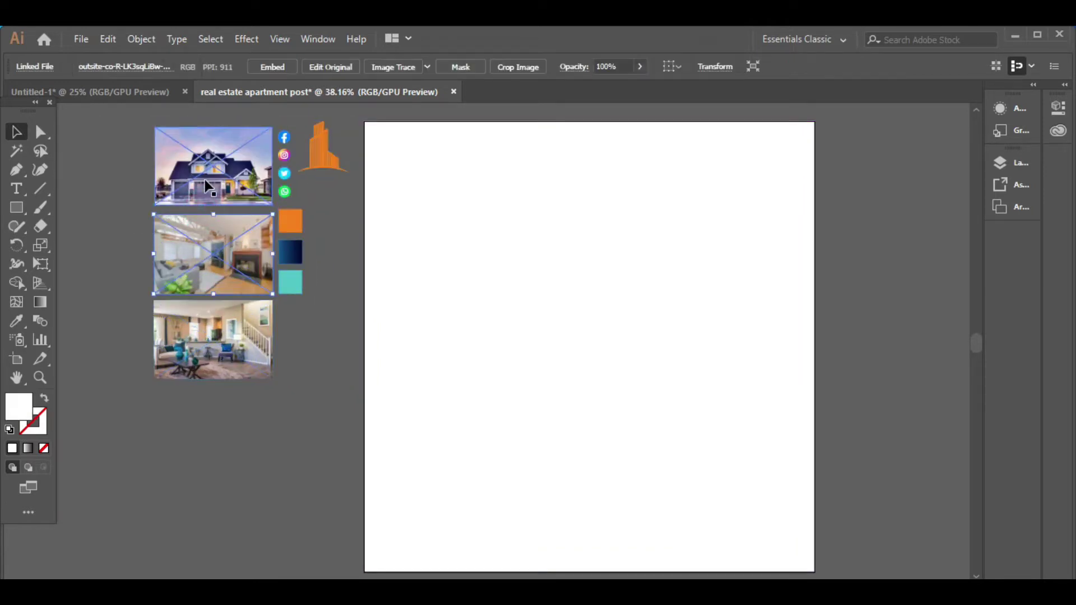
left_click(206, 182)
key("ctrl+a")
left_click_drag(349, 385, 387, 431)
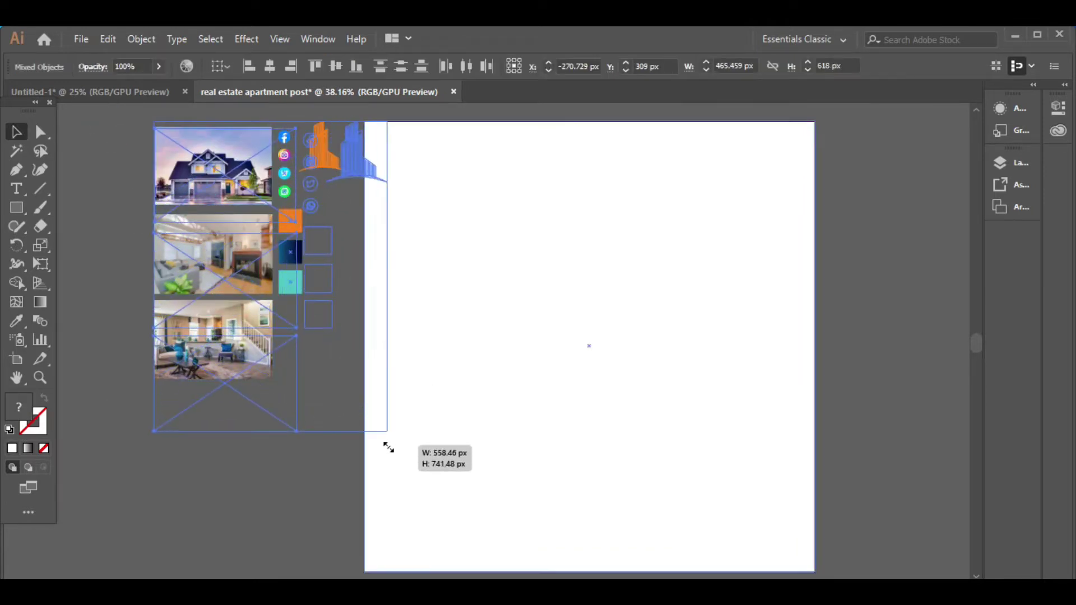
mouse_move(229, 339)
left_mouse_down()
mouse_move(205, 374)
mouse_move(192, 353)
left_mouse_up()
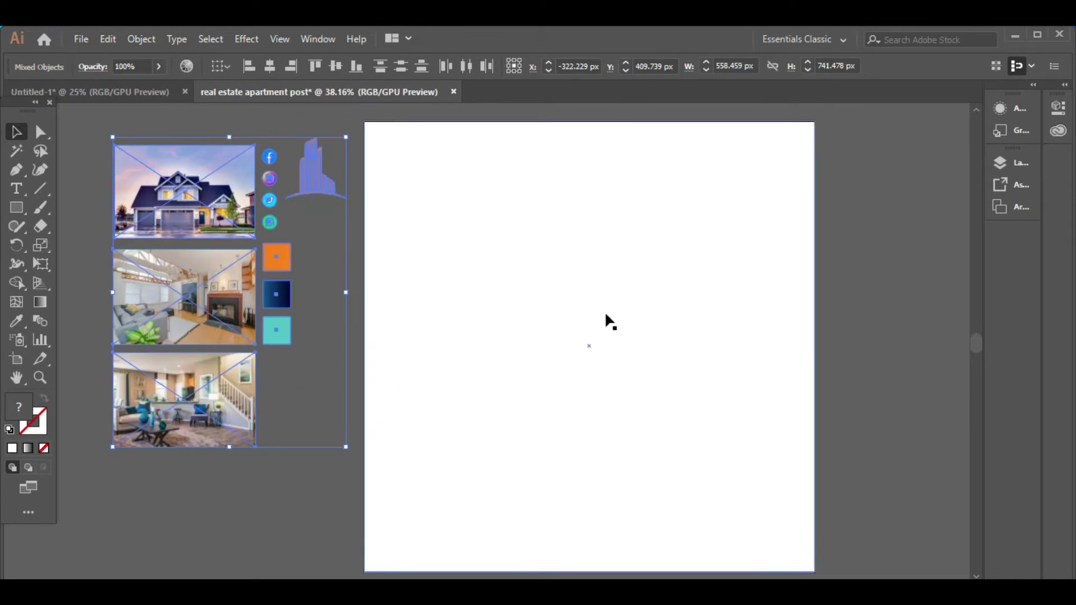
left_click_drag(179, 289, 174, 318)
- Draw a rectangle covering the whole artboard
left_click(73, 214)
left_click(15, 208)
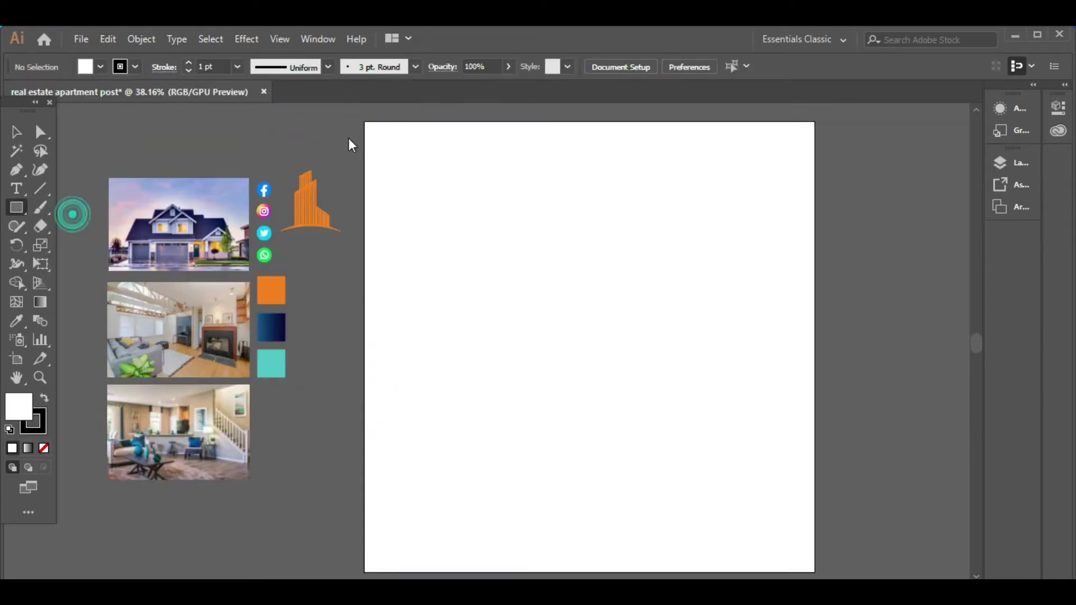
left_click_drag(365, 121, 817, 571)
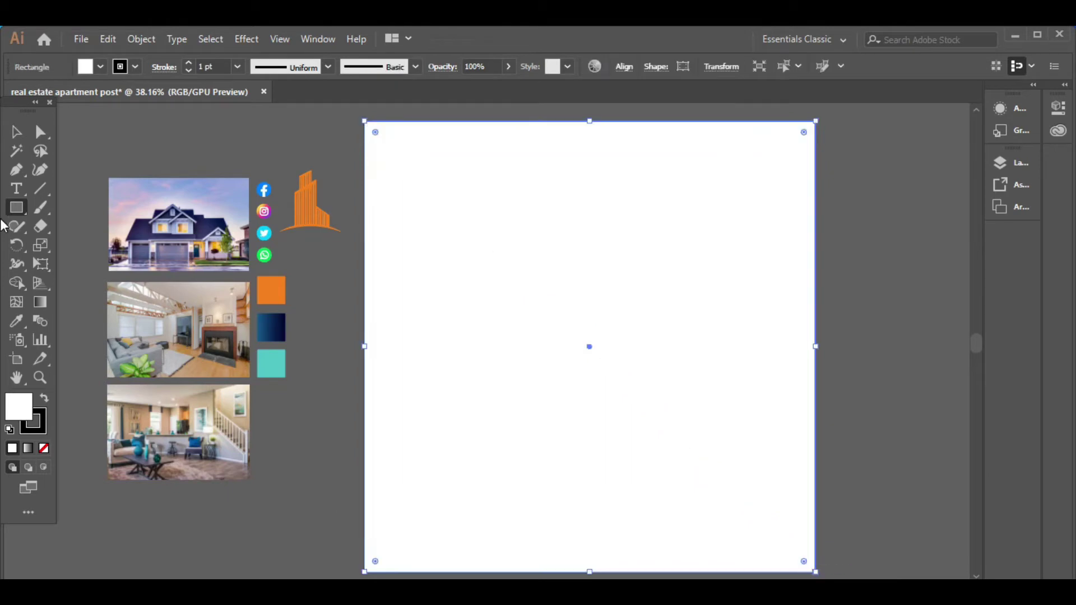
- Fill the artboard rectangle with the navy gradient swatch using the Eyedropper
left_click(16, 321)
left_click(271, 327)
key("v")
left_click(856, 269)
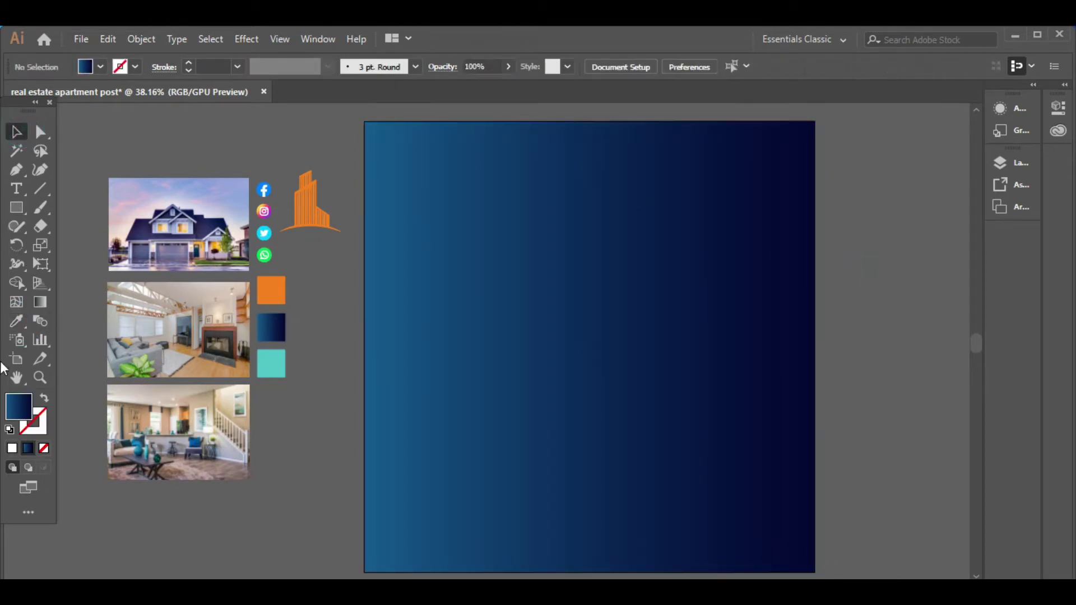
- Place a copy of the house photo on the artboard, bring it to front and enlarge it
left_click_drag(164, 228, 473, 229)
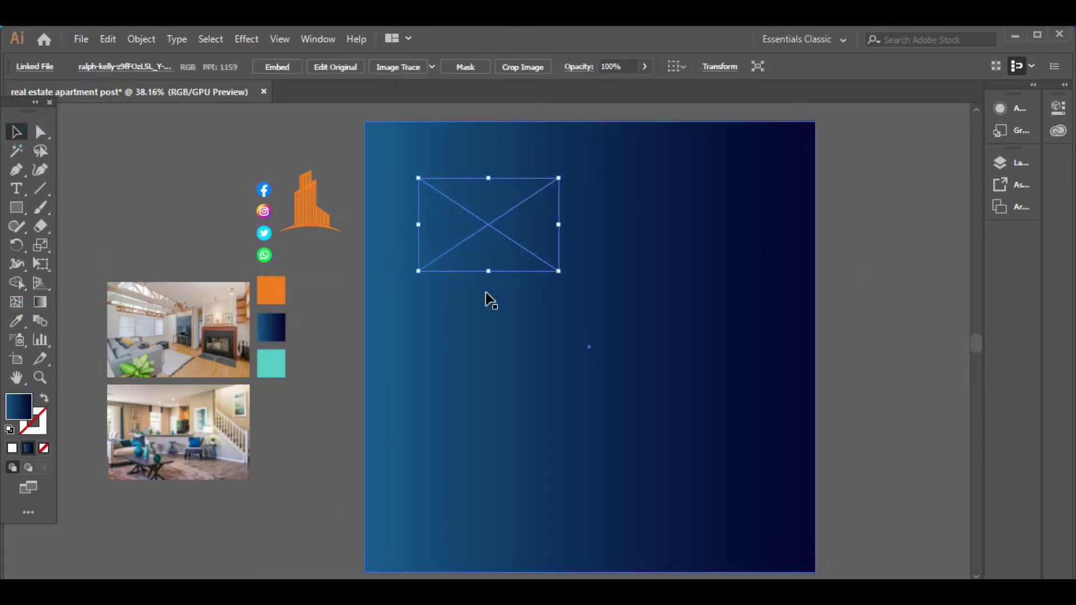
key("ctrl+z")
left_click_drag(162, 240, 486, 240)
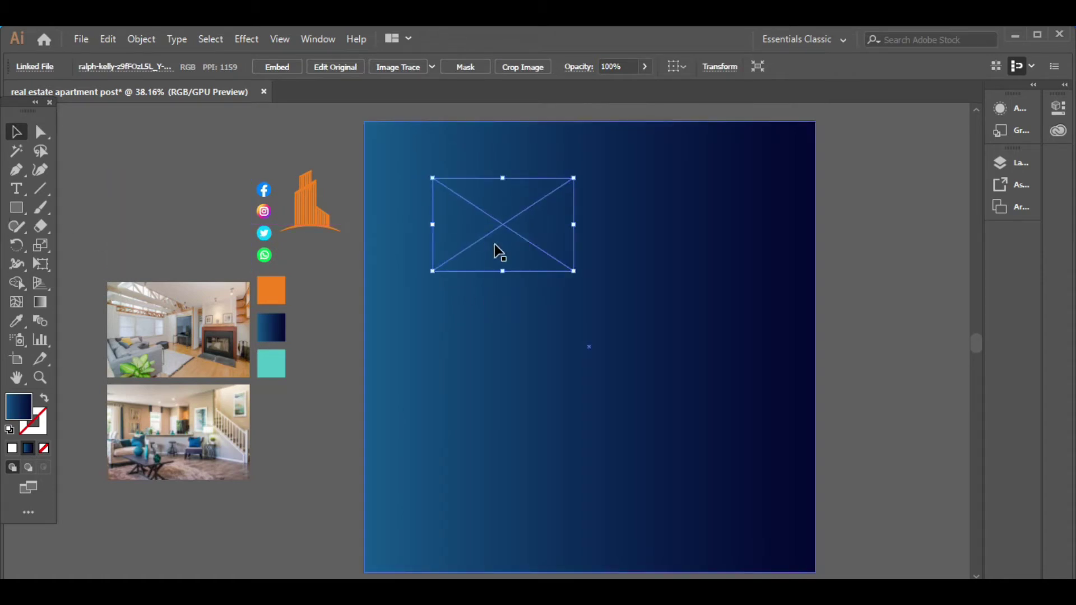
key("ctrl+z")
left_click_drag(202, 213, 559, 199)
right_click(529, 241)
mouse_move(572, 371)
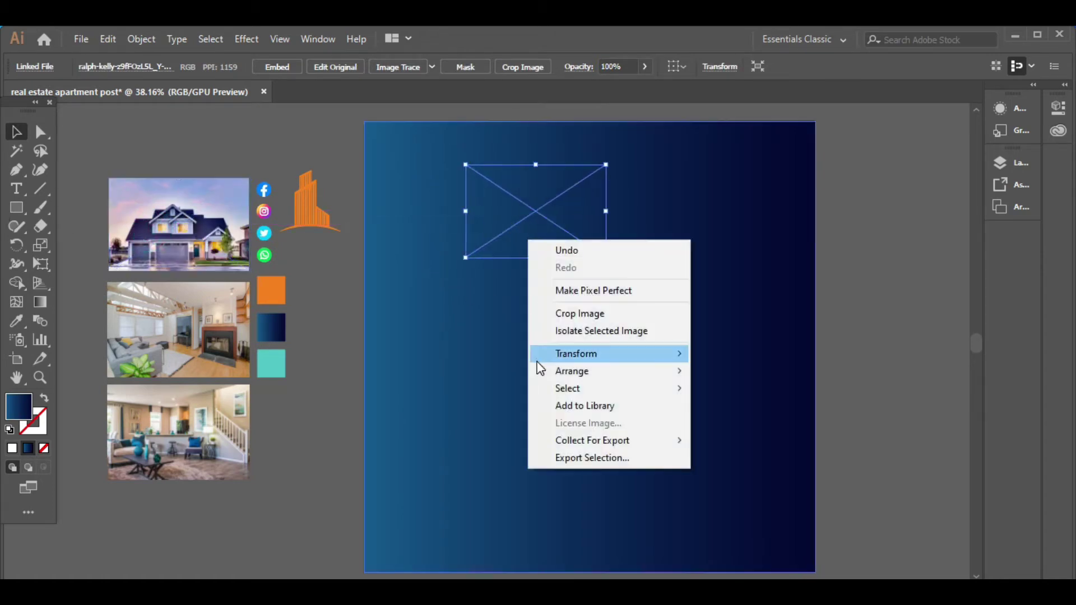
left_click(721, 373)
left_click_drag(606, 258, 819, 482)
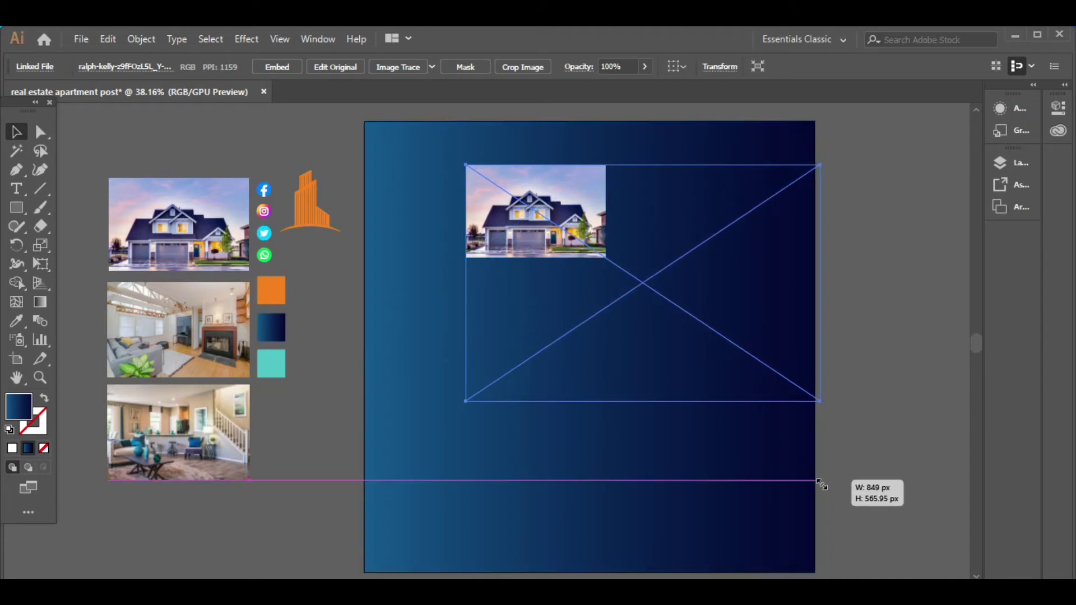
mouse_move(465, 281)
left_mouse_down()
mouse_move(474, 348)
mouse_move(359, 332)
left_mouse_up()
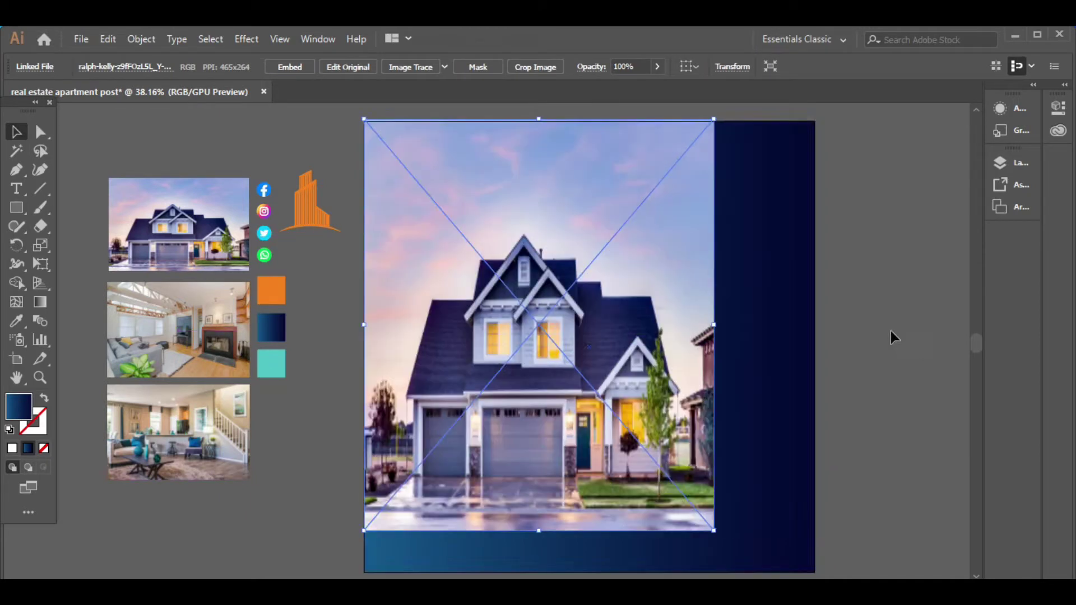
- Stretch the house photo over the artboard, fade it to 7% opacity, then delete it
left_click(724, 327, "shift")
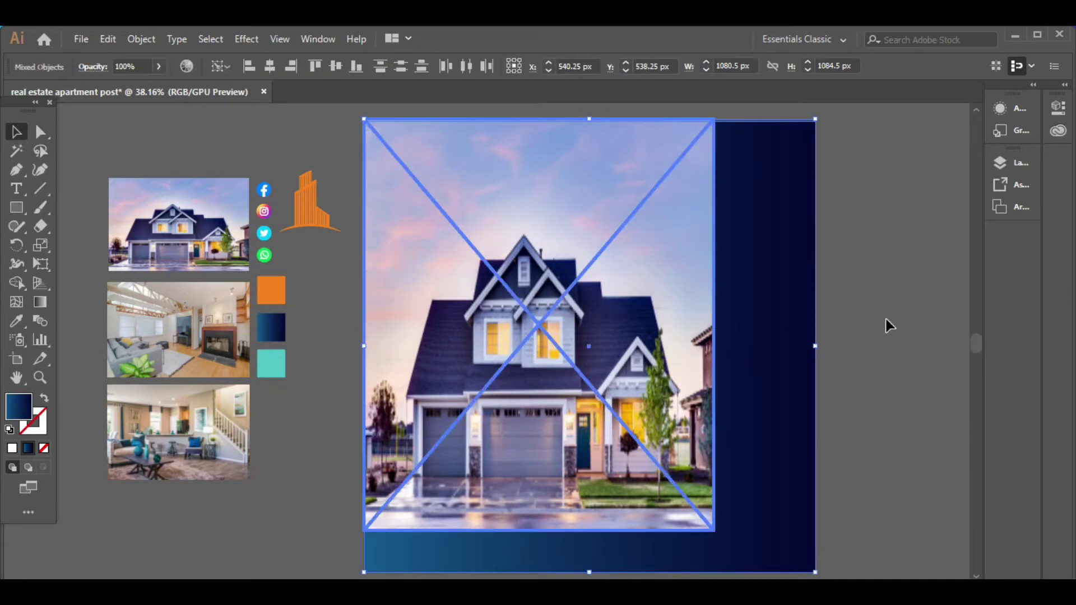
left_click(890, 325)
left_click(710, 334)
left_click_drag(714, 324, 816, 325)
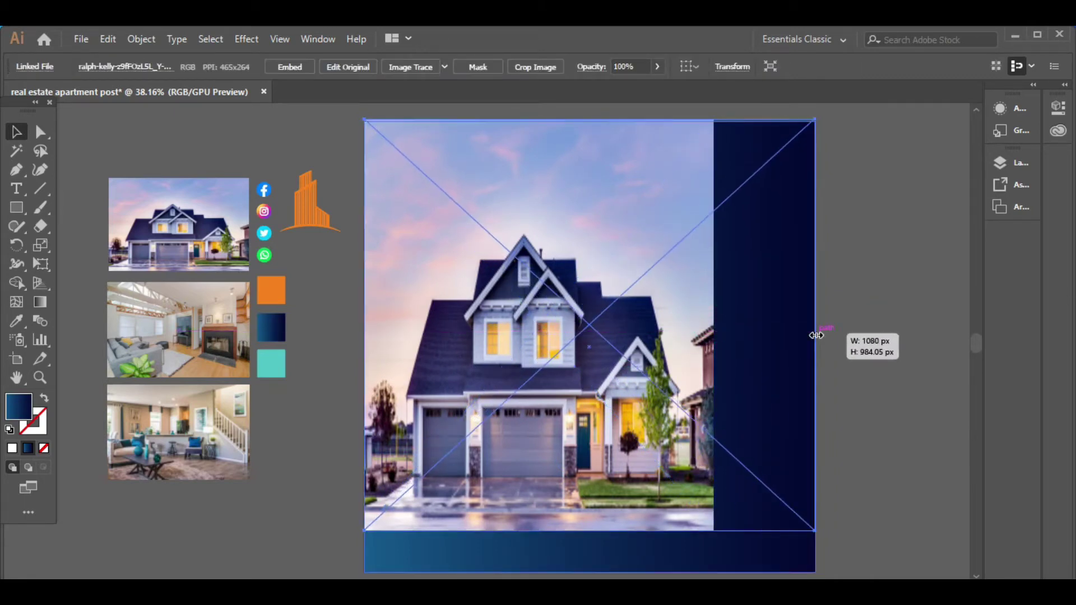
left_click_drag(588, 537, 589, 572)
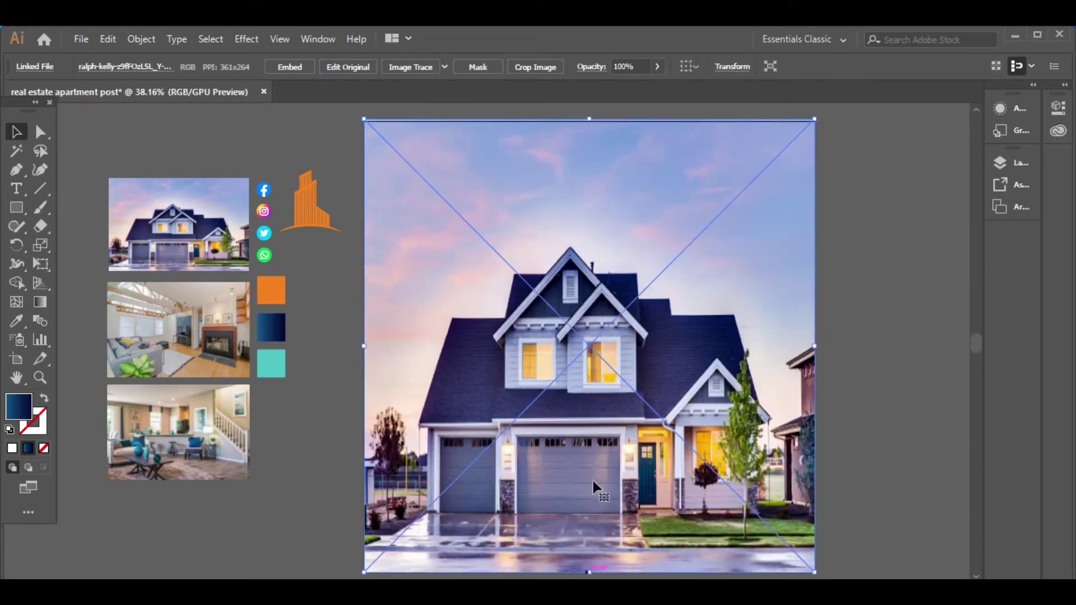
left_click_drag(592, 118, 590, 121)
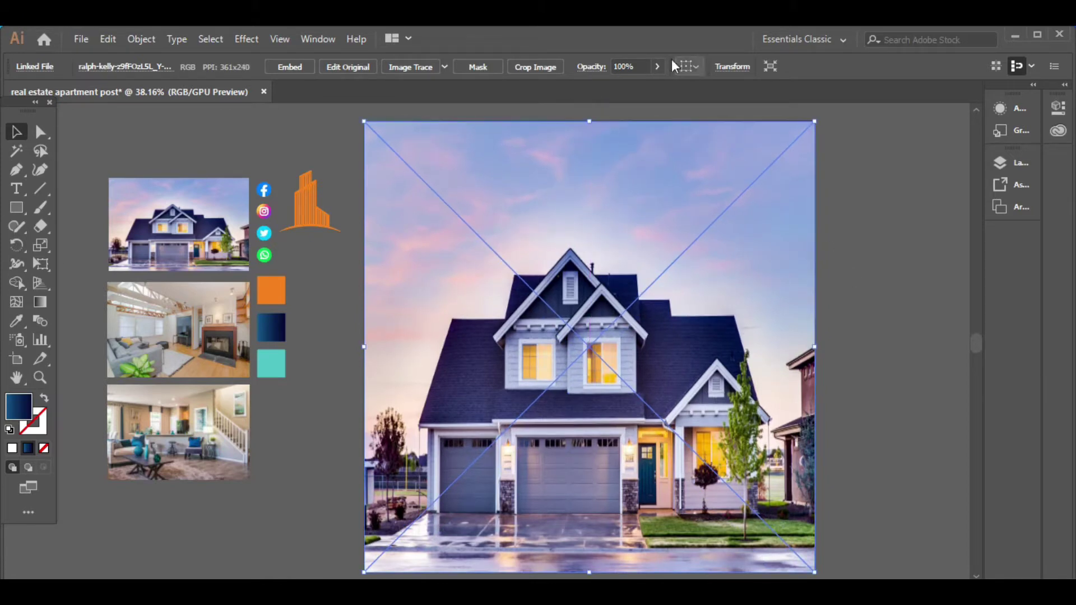
left_click(600, 85)
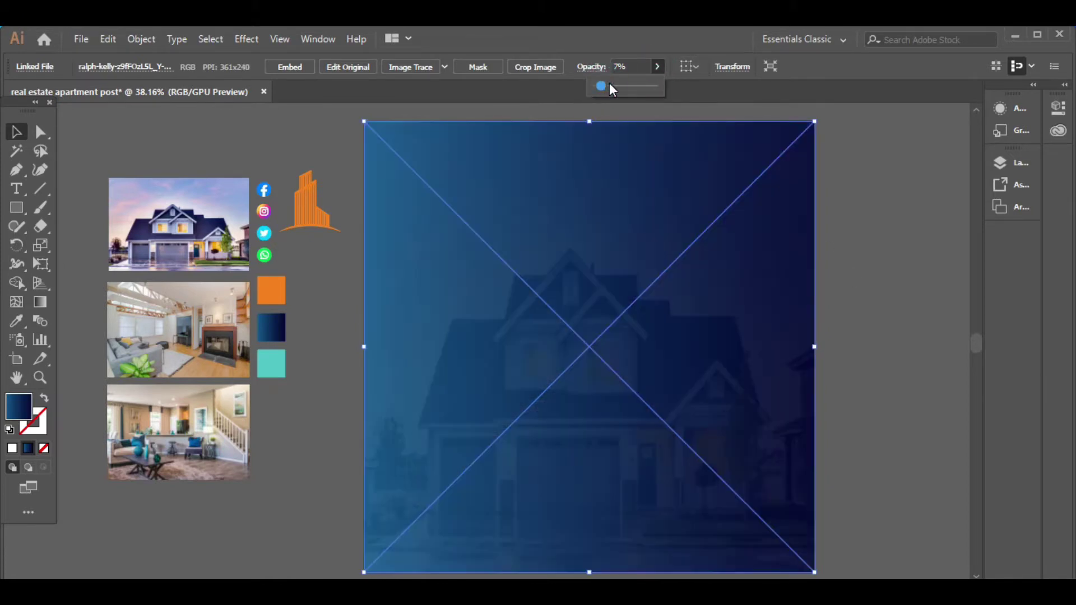
left_click_drag(642, 275, 592, 322)
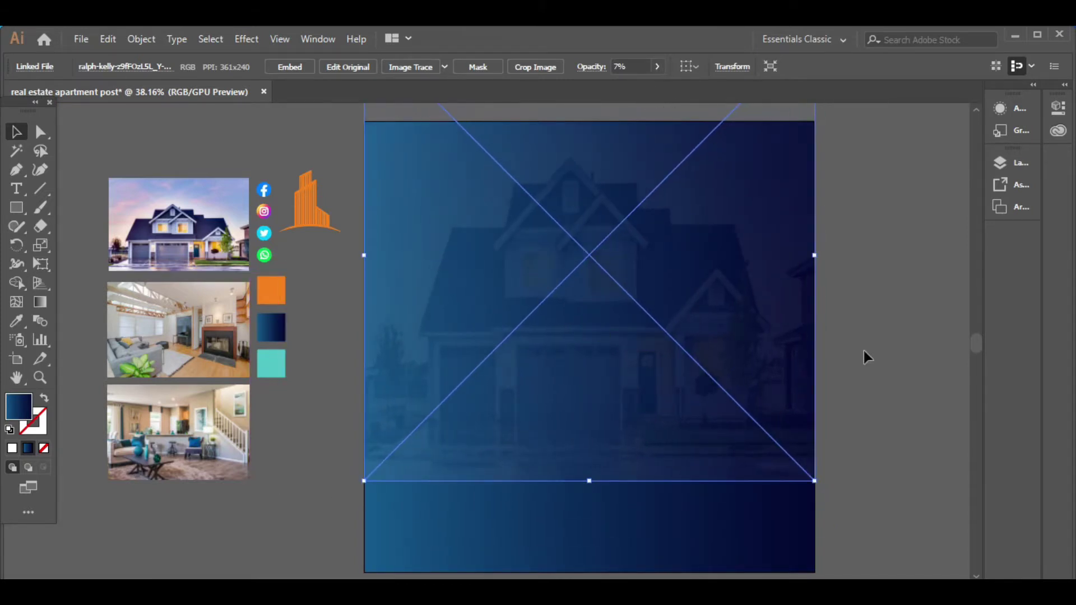
key("Delete")
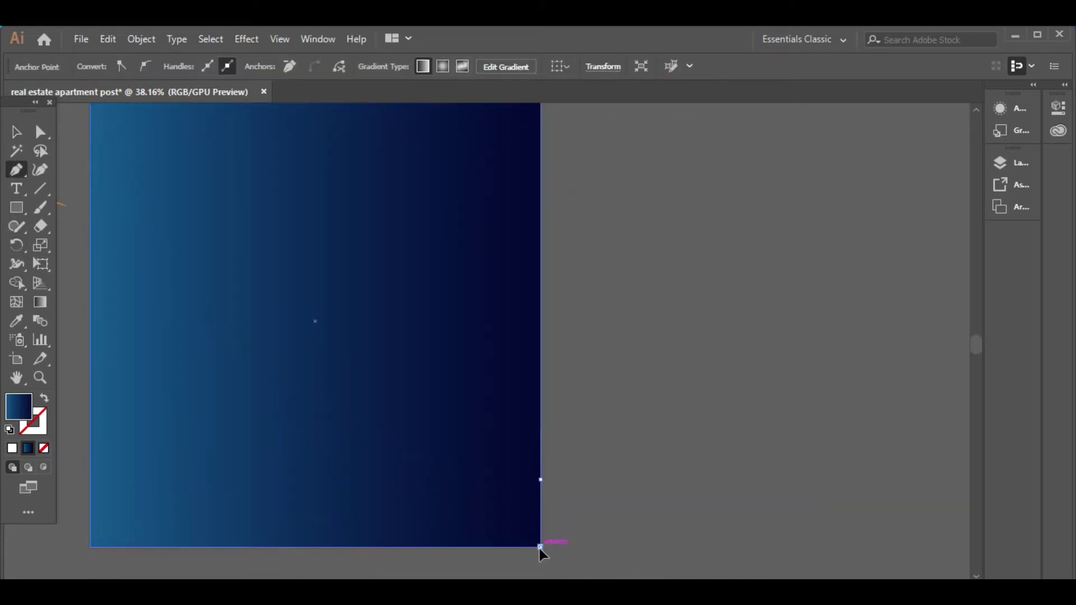
- Draw a closed curved shape over the lower-left and fill it with the orange swatch
left_click(540, 547)
left_click(91, 546)
scroll(101, 252, "up", 2)
left_click(91, 152)
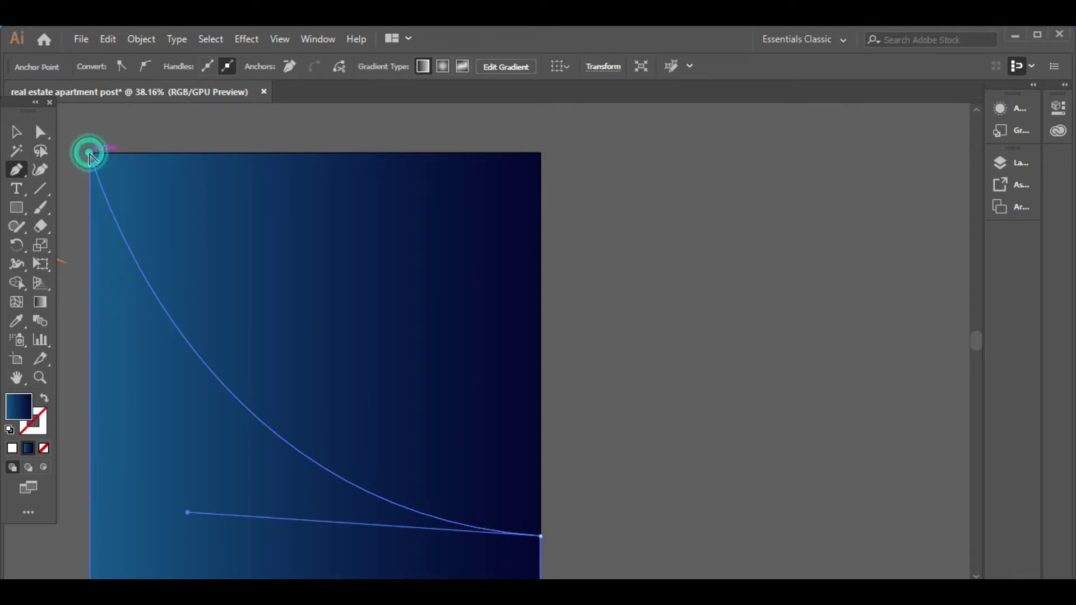
left_click(17, 133)
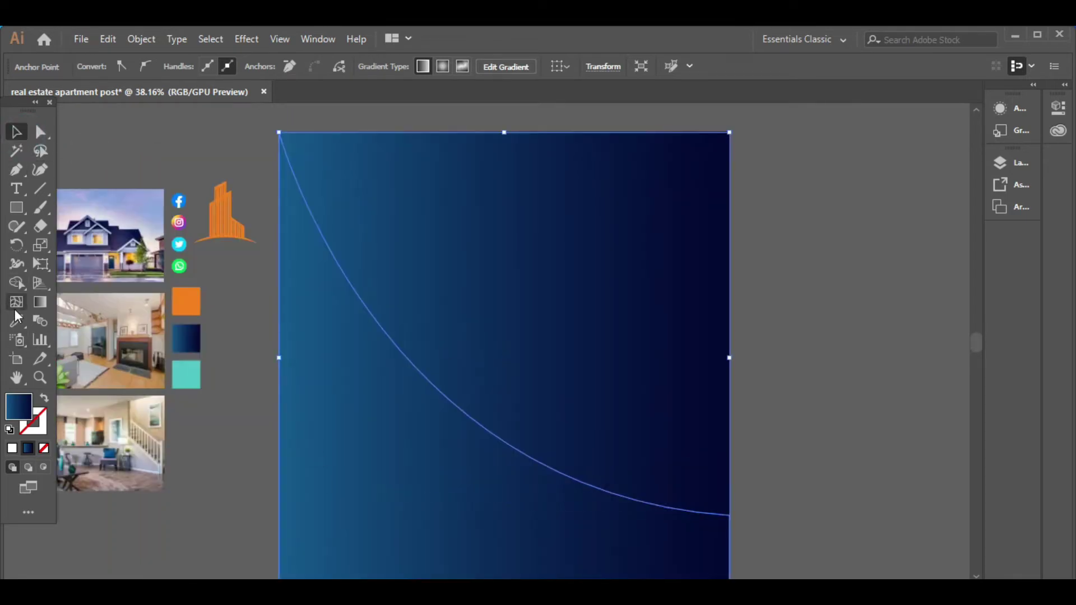
left_click(16, 320)
left_click(195, 296)
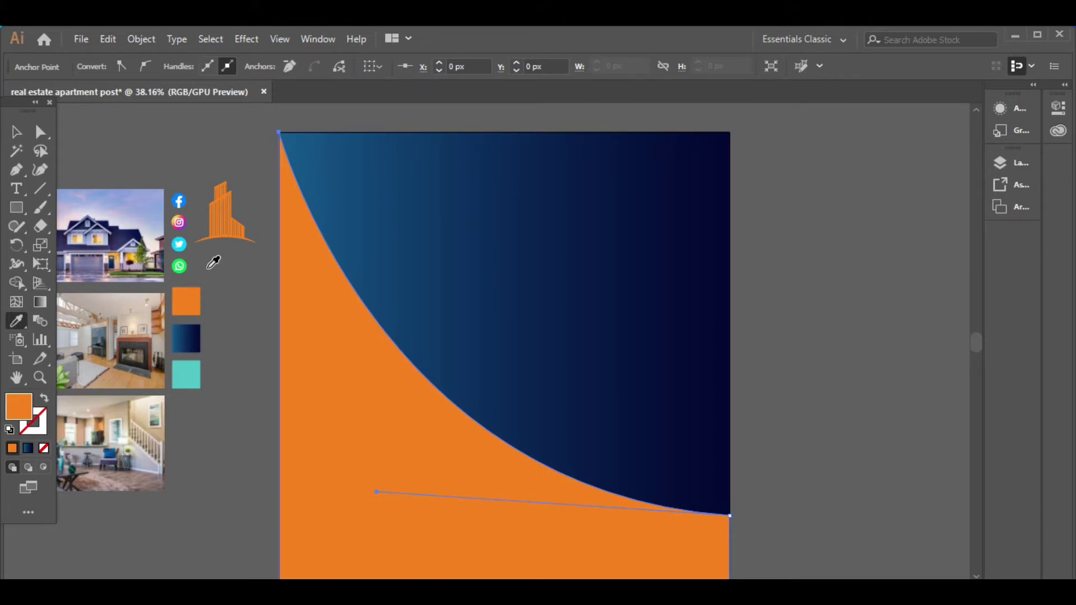
left_click(16, 132)
left_click(812, 315)
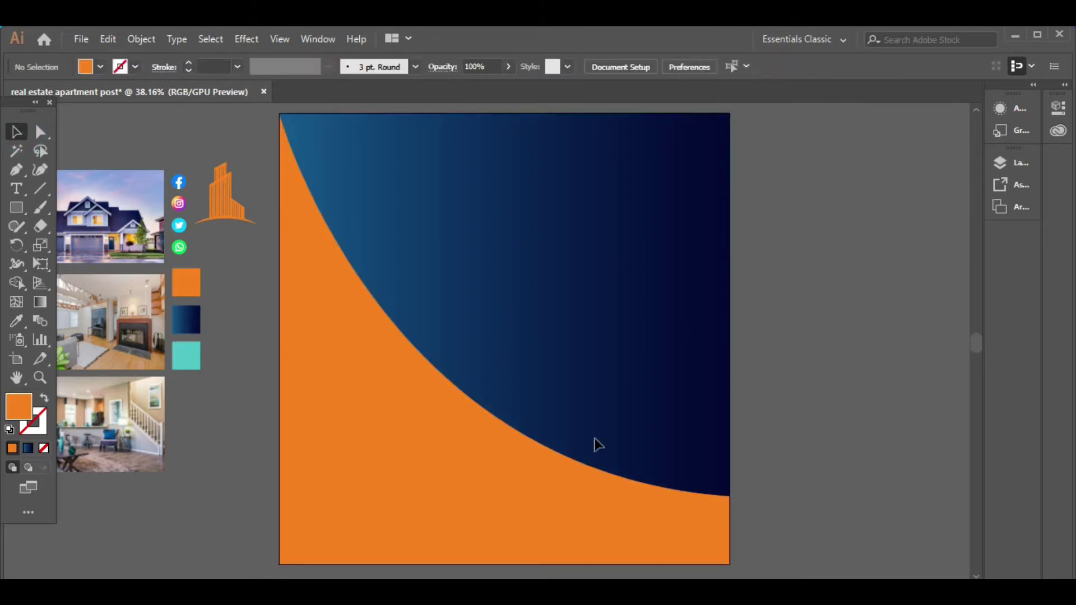
left_click_drag(207, 543, 254, 549)
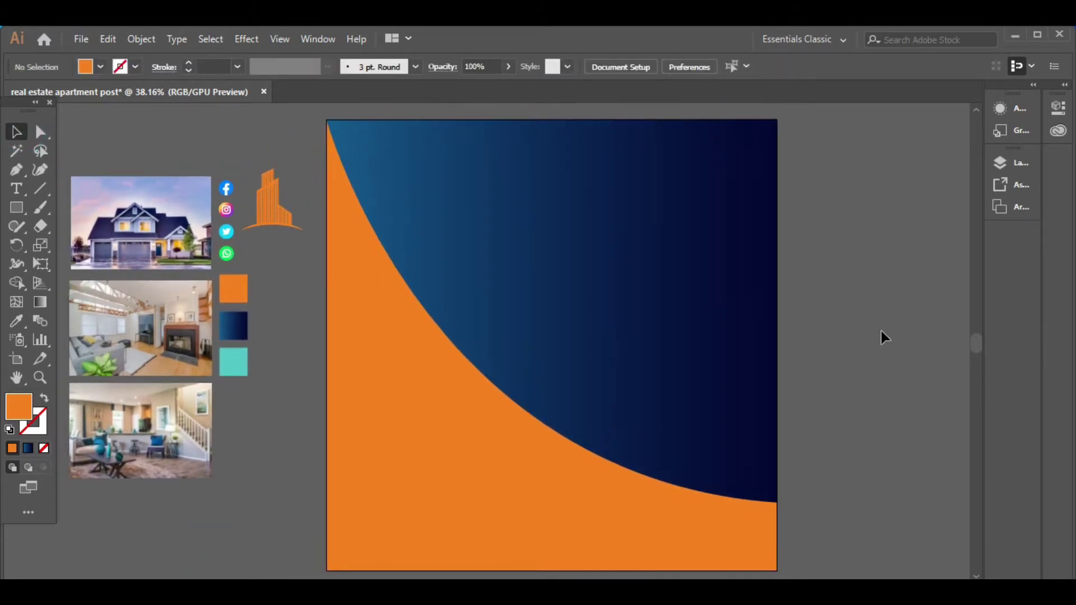
- Draw a white circle over the orange curve on the left and adjust its size
left_click(12, 210)
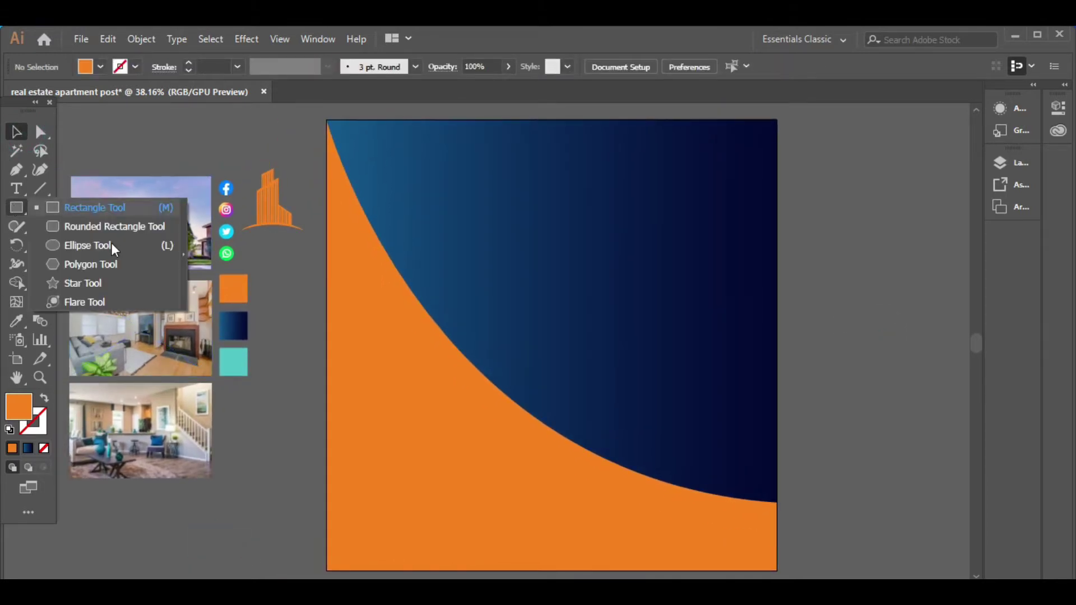
left_click(104, 249)
left_click_drag(431, 315, 530, 392)
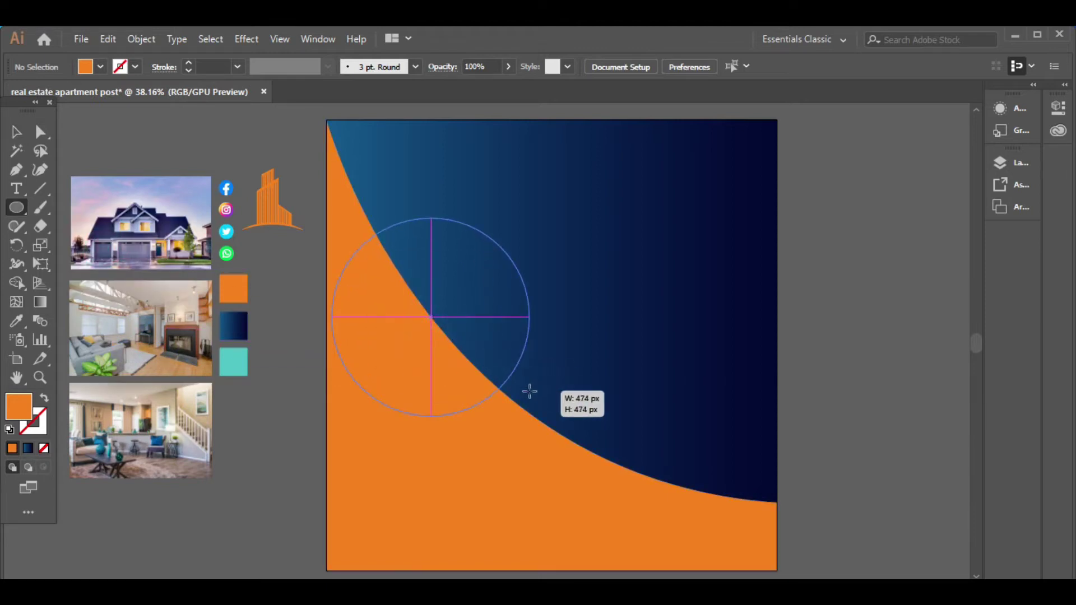
left_click(100, 66)
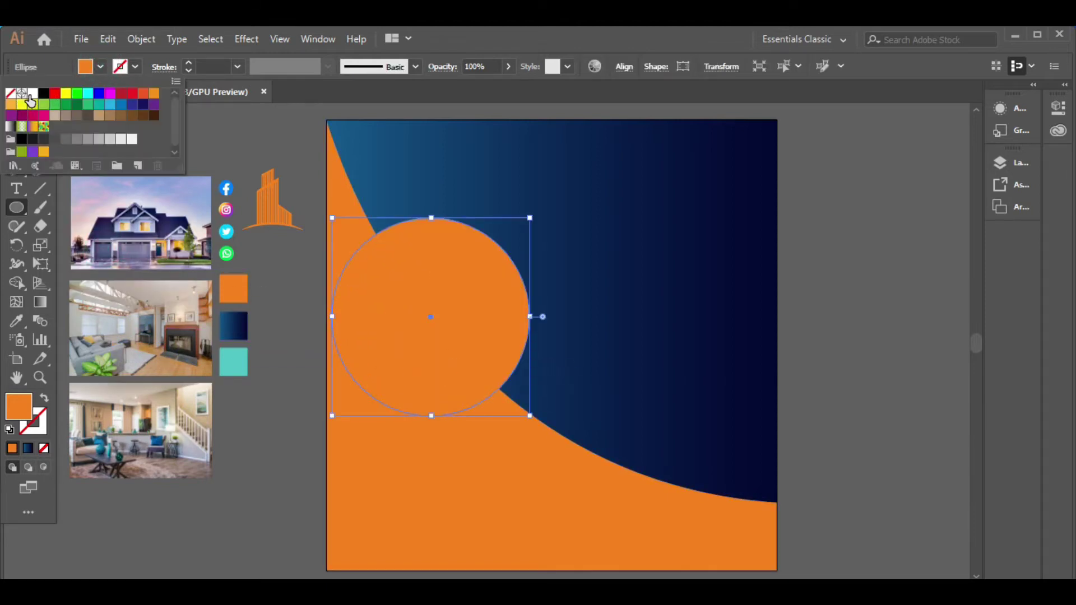
left_click(32, 93)
left_click(20, 130)
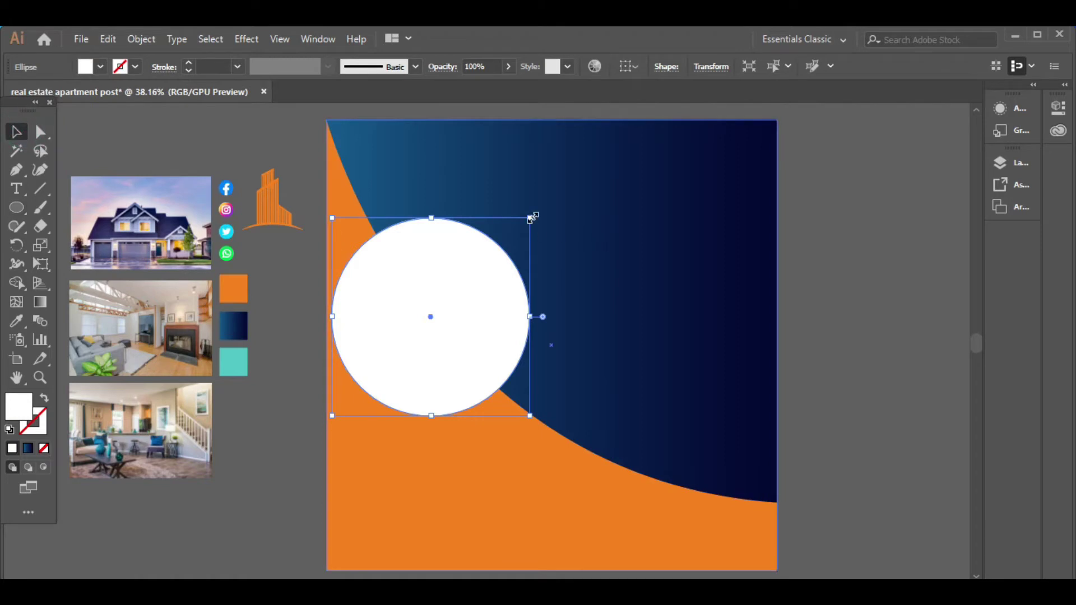
left_click_drag(532, 218, 541, 207)
left_click_drag(459, 310, 469, 311)
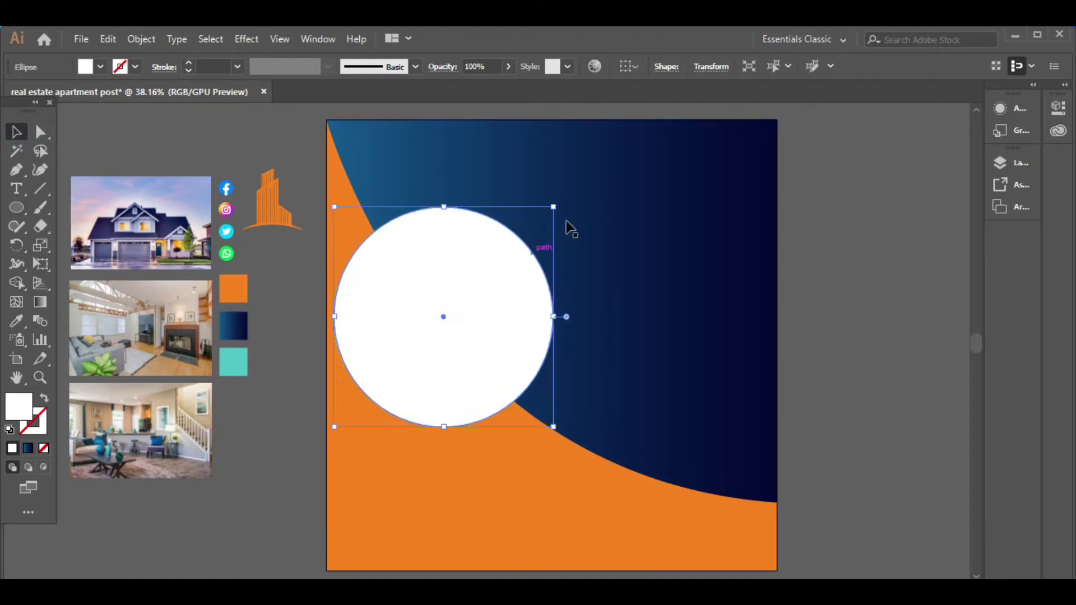
left_click_drag(553, 206, 561, 204)
left_click_drag(450, 318, 446, 314)
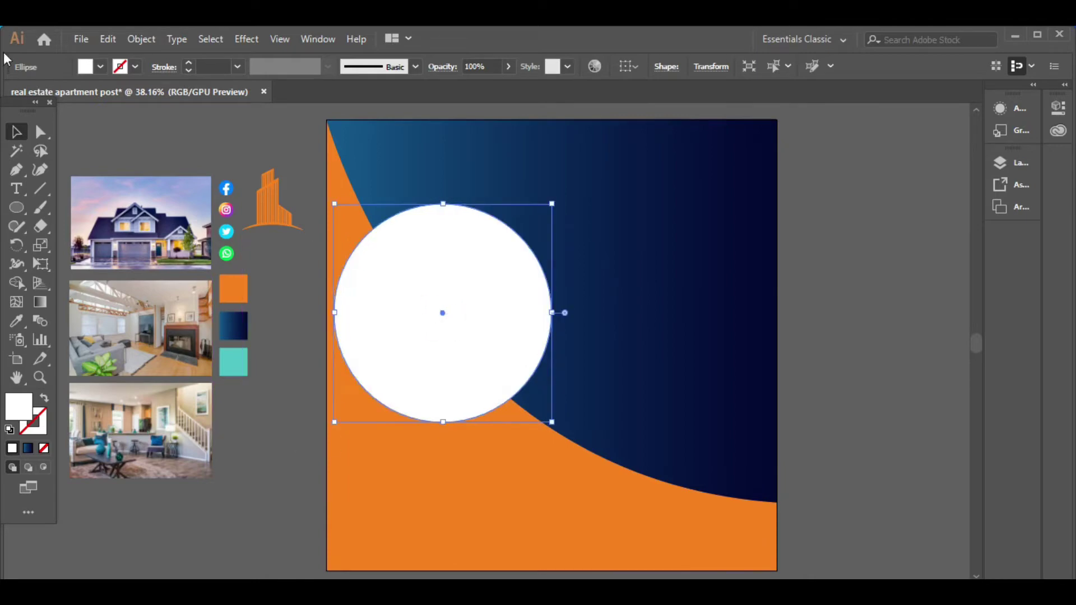
- Paste a slightly smaller cyan copy of the circle in front, leaving a white rim
left_click(107, 41)
left_click(137, 114)
left_click(113, 39)
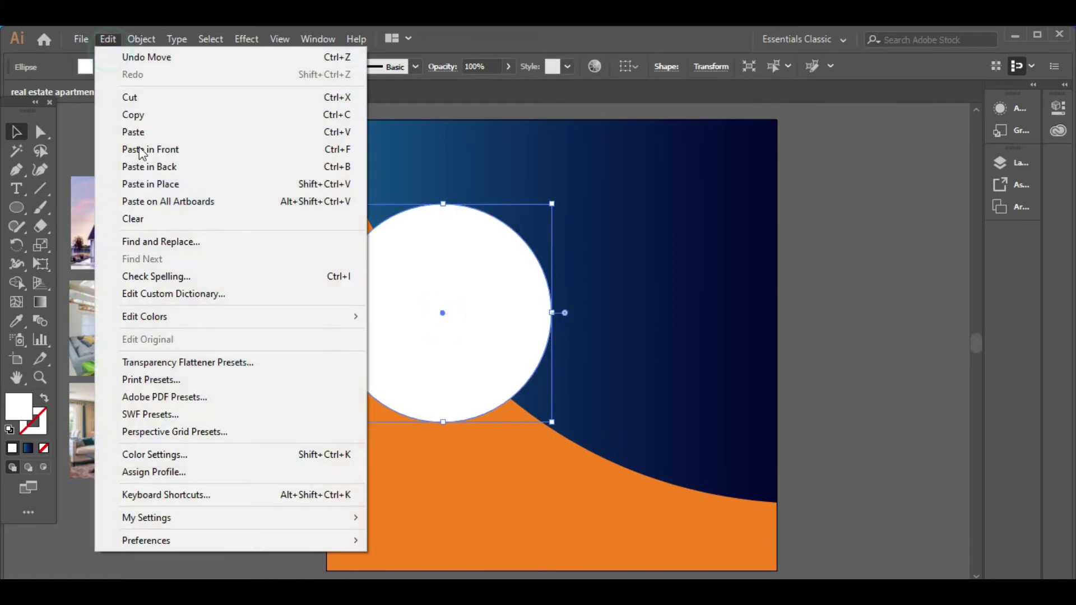
left_click(163, 149)
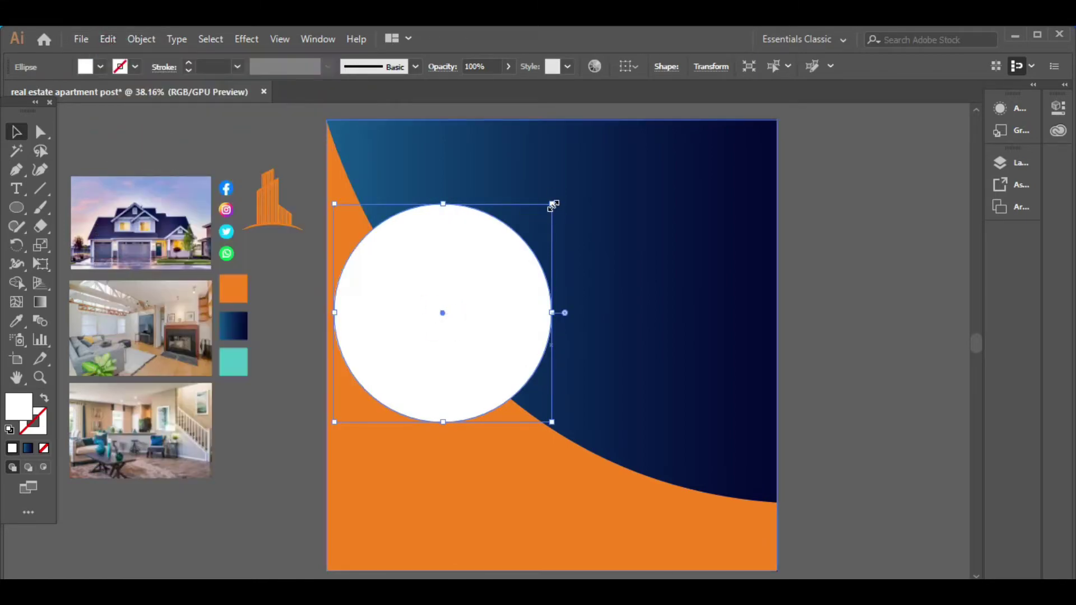
left_click_drag(553, 205, 547, 209)
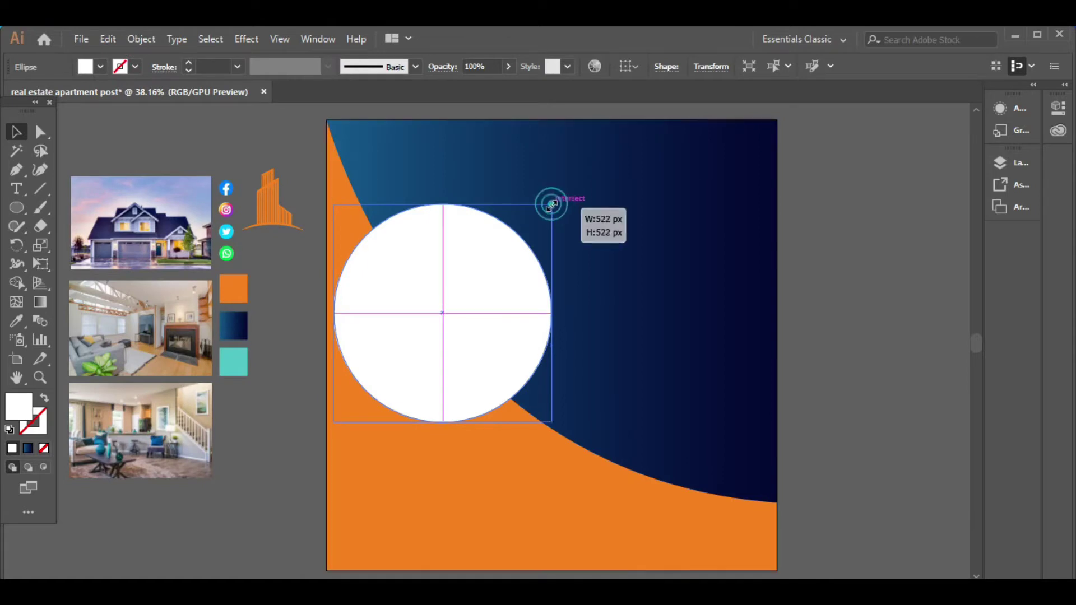
left_click(99, 66)
left_click(88, 99)
- Bring the house photo in front and place the cyan circle over it beside the artboard
left_click(889, 293)
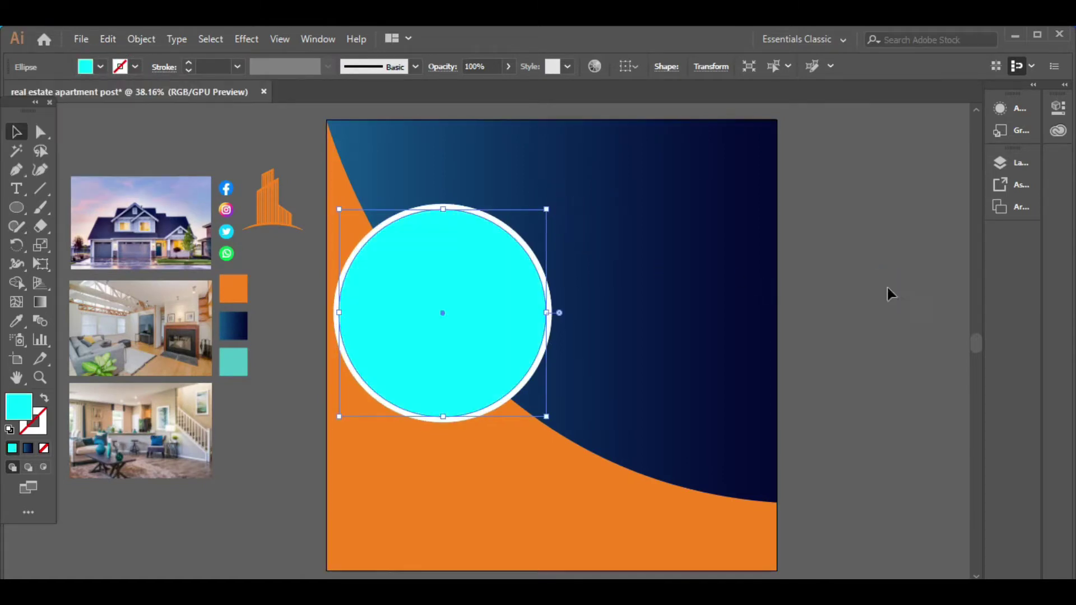
mouse_move(109, 242)
left_mouse_down()
mouse_move(411, 317)
mouse_move(508, 280)
mouse_move(588, 208)
left_mouse_up()
right_click(467, 296)
left_click(697, 427)
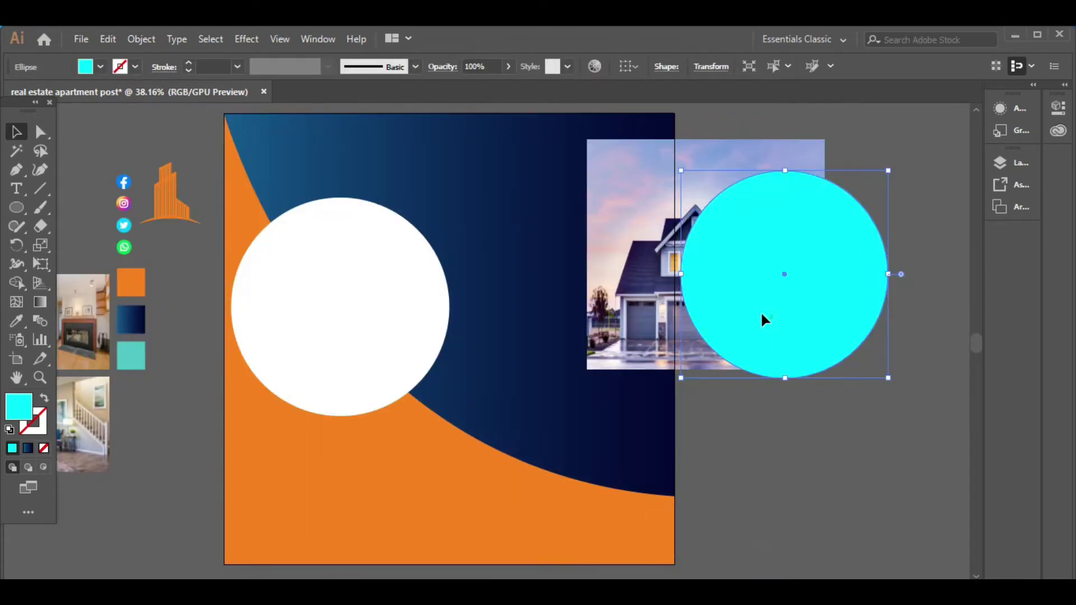
left_click_drag(763, 315, 684, 307)
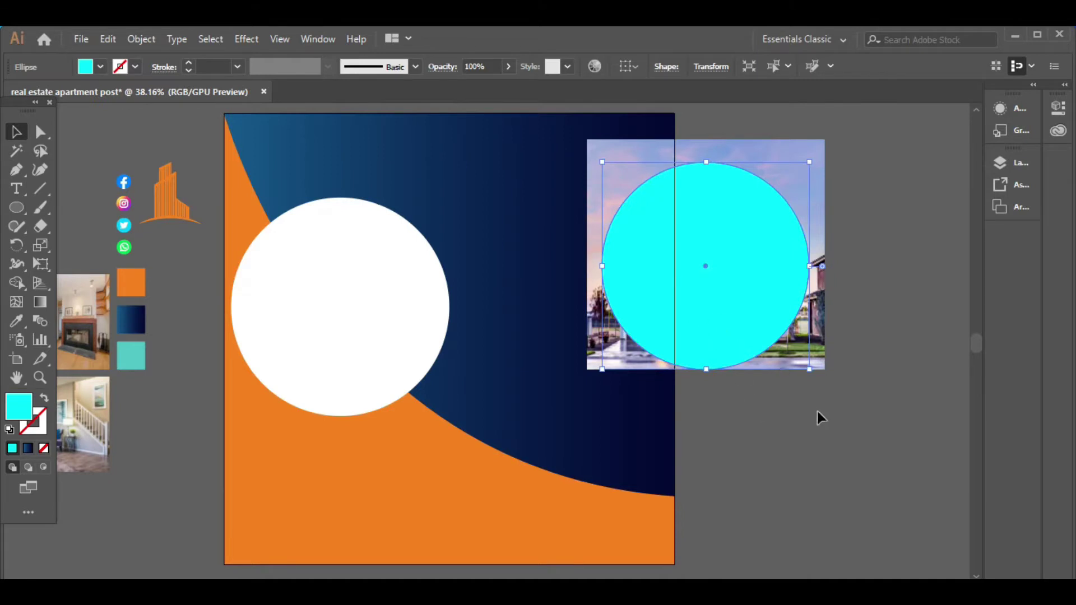
- Clip the house photo inside the cyan circle and move it into the white ring
left_click(818, 359, "shift")
right_click(799, 415)
left_click(852, 291)
left_click(825, 398)
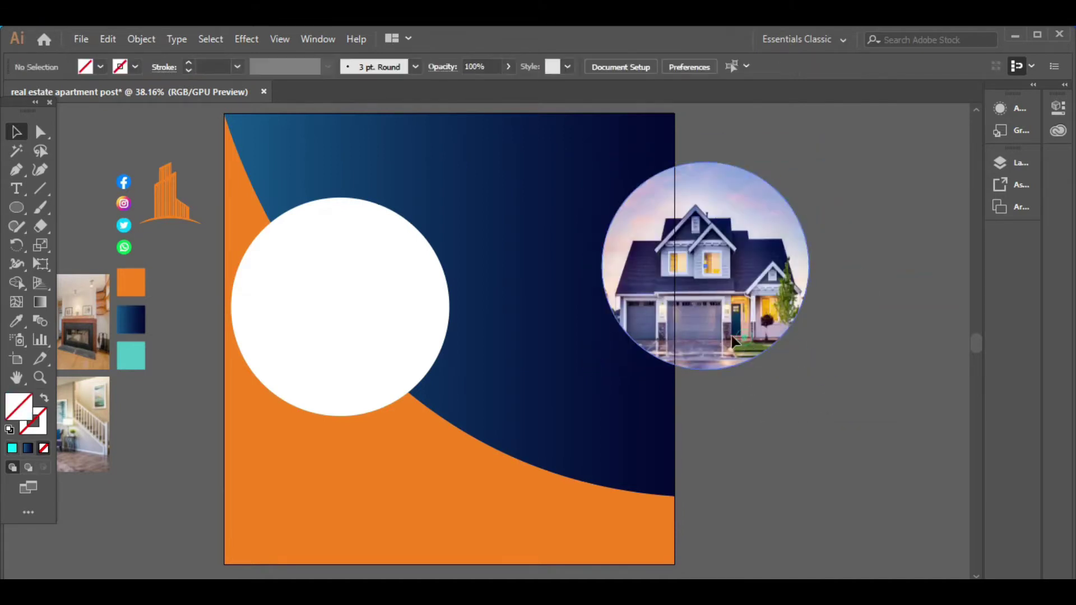
left_click_drag(731, 336, 378, 374)
left_click(762, 382)
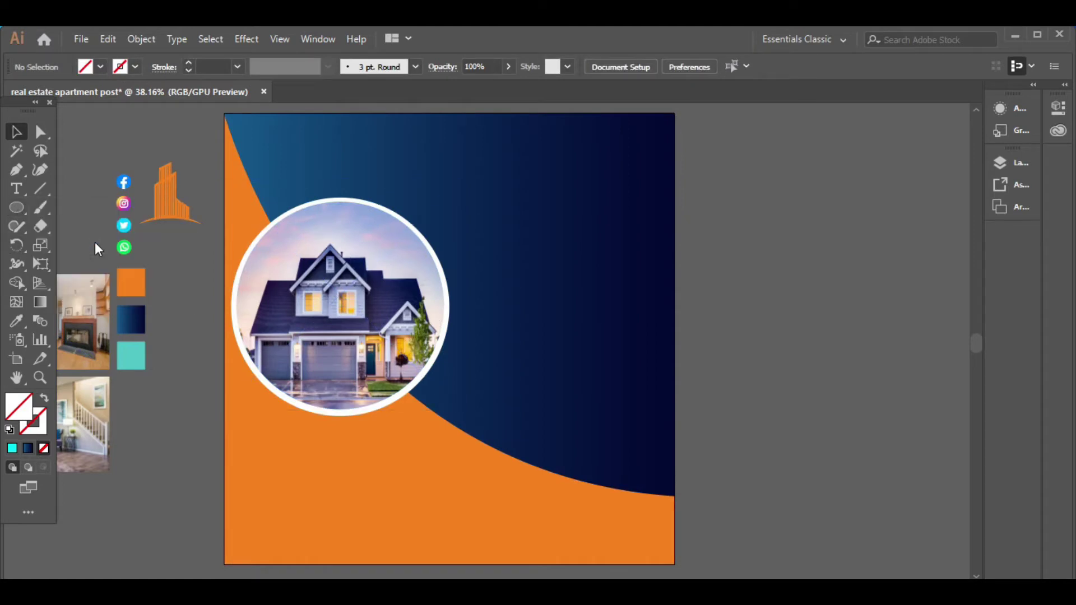
- Draw a second white circle below the house photo circle, over the orange area
key("l")
left_click_drag(346, 405, 429, 488)
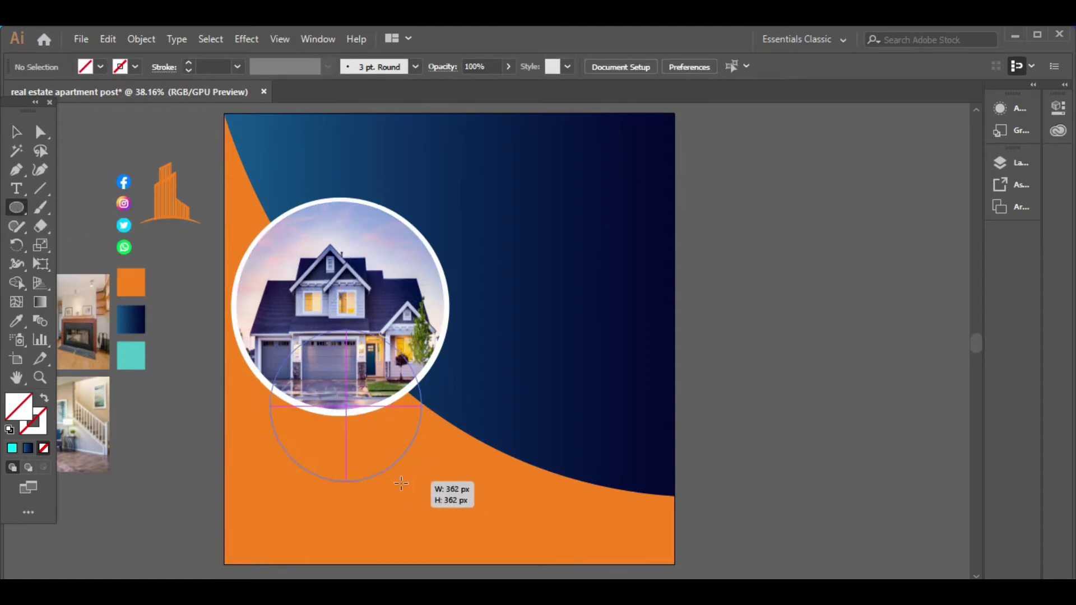
left_click(101, 68)
left_click(33, 95)
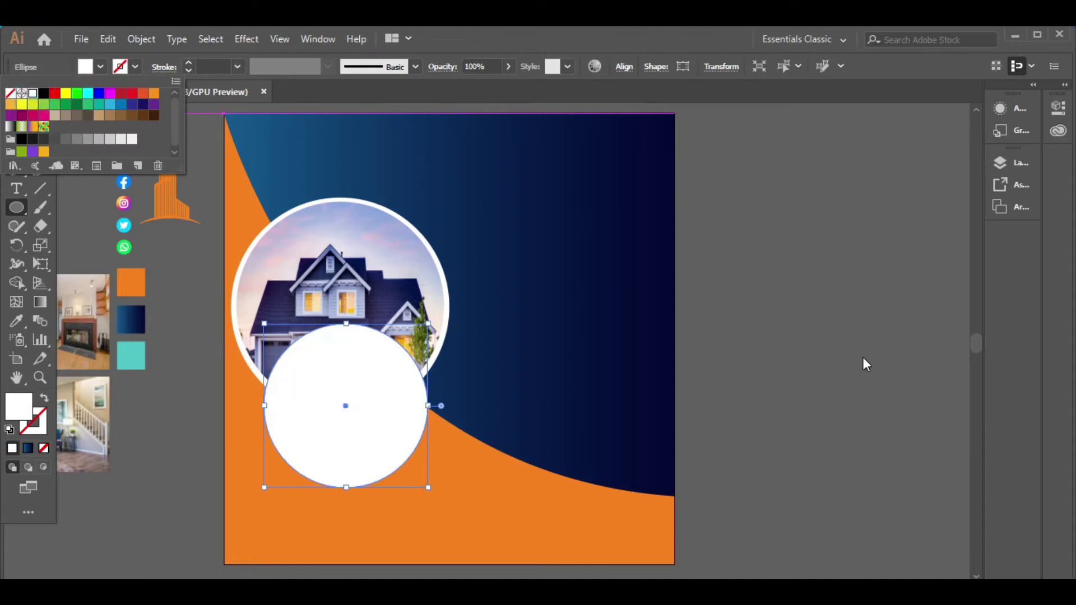
left_click(17, 132)
left_click(789, 393)
left_click_drag(348, 431, 343, 477)
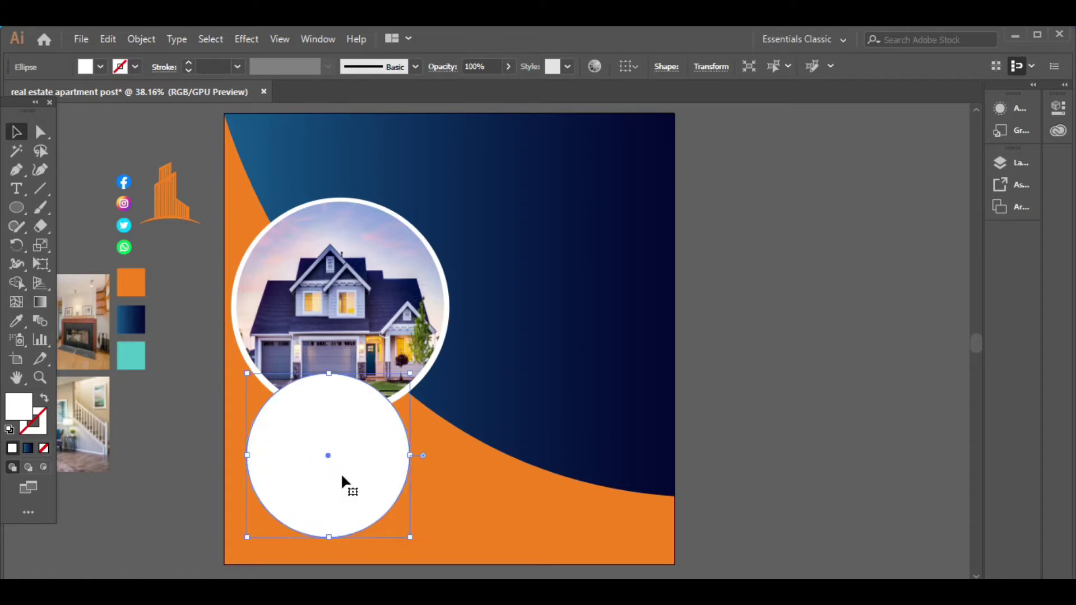
left_click(108, 39)
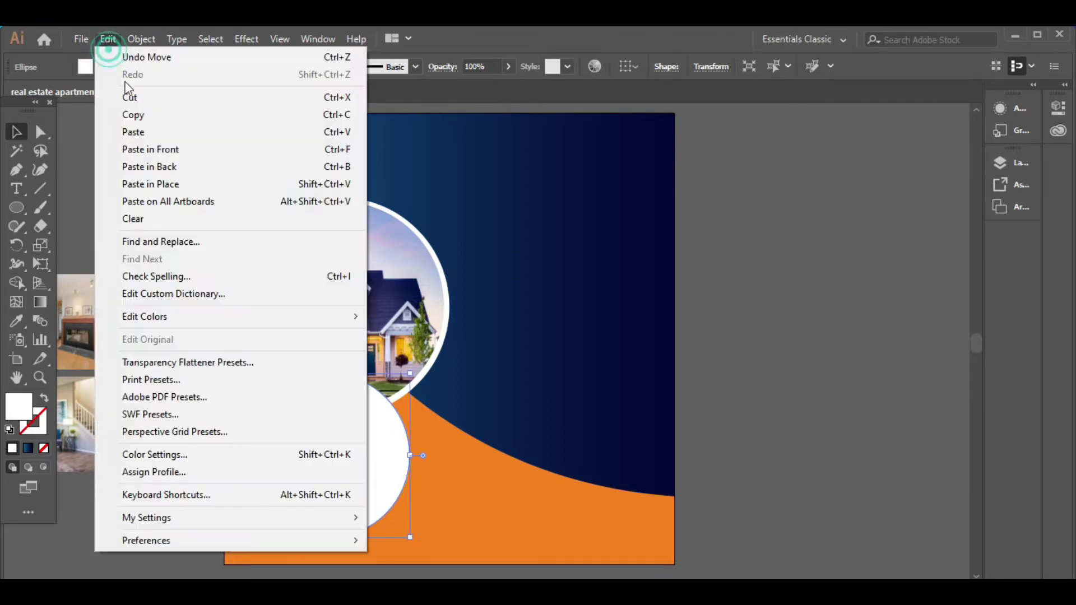
- Paste a smaller third white circle overlapping up and to the right of the lower one
left_click(154, 157)
left_click_drag(379, 462, 470, 422)
left_click_drag(507, 320, 477, 350)
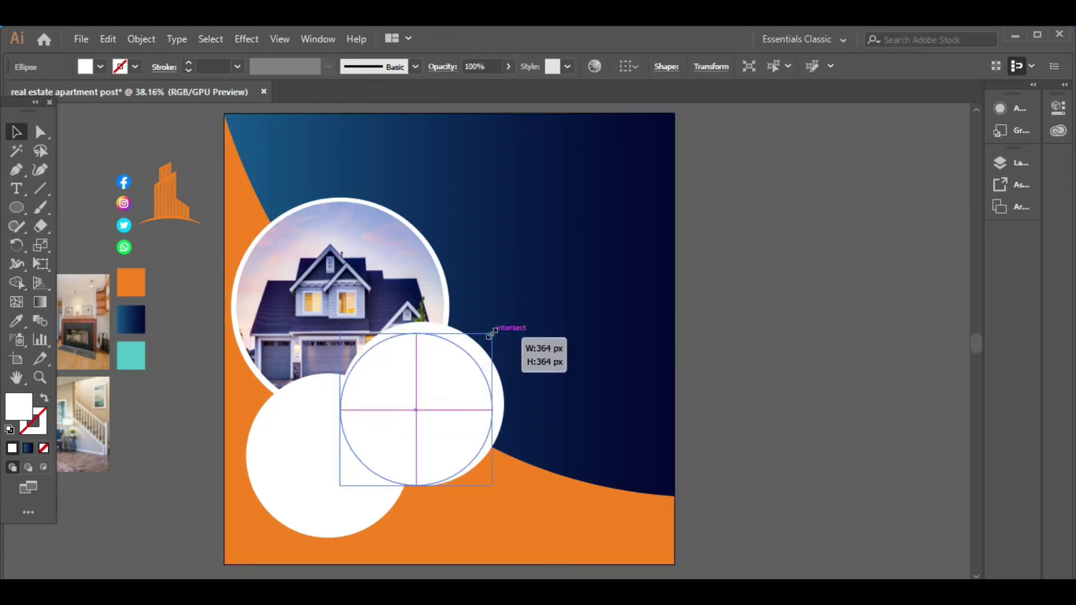
left_click_drag(424, 439, 439, 435)
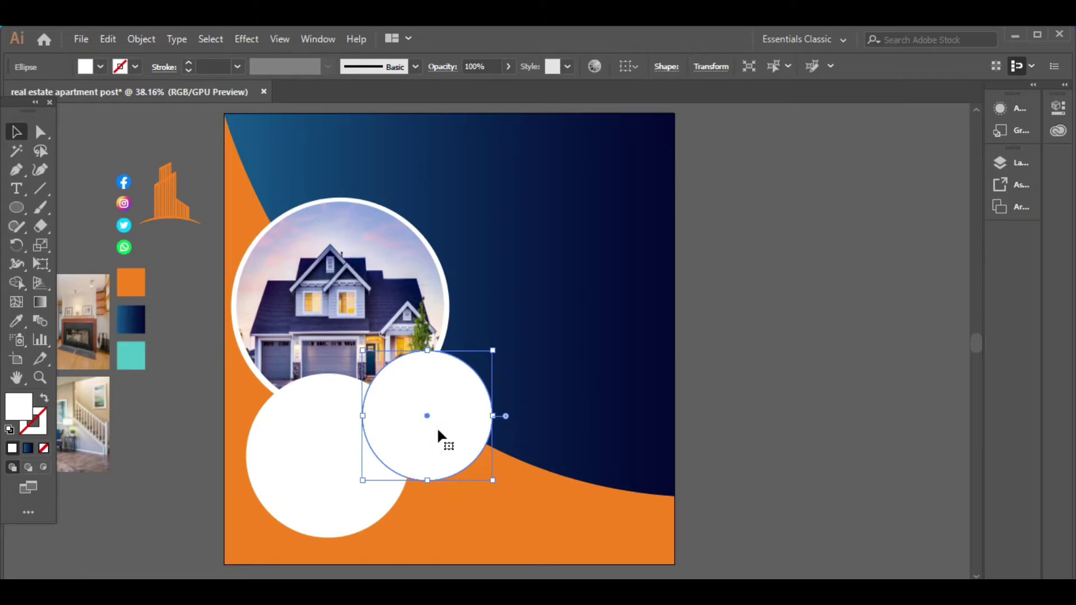
left_click(772, 333)
mouse_move(331, 455)
left_mouse_down()
mouse_move(323, 472)
mouse_move(327, 465)
left_mouse_up()
- Make a slightly smaller cyan copy of the lower circle and set it beside the artboard with the living-room photo
left_click(108, 38)
left_click(132, 115)
left_click(107, 38)
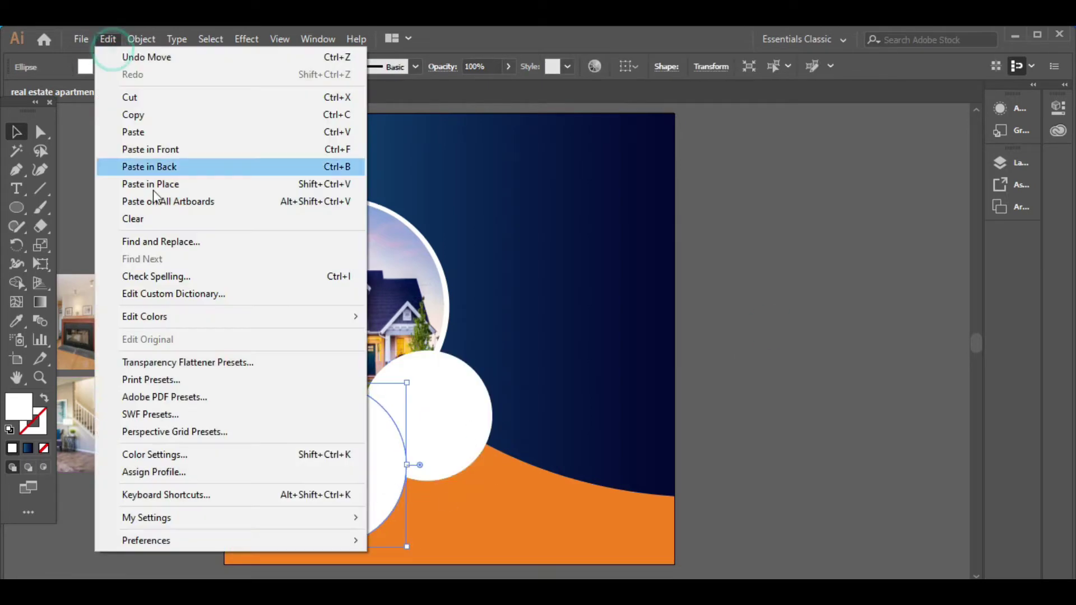
left_click(179, 166)
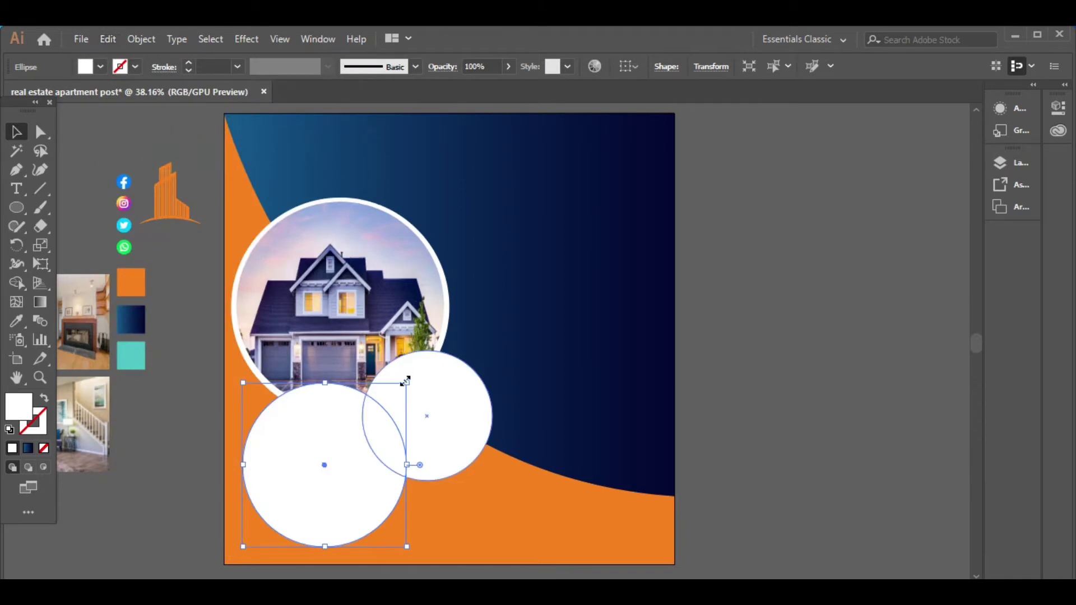
left_click_drag(406, 382, 399, 388)
left_click(100, 68)
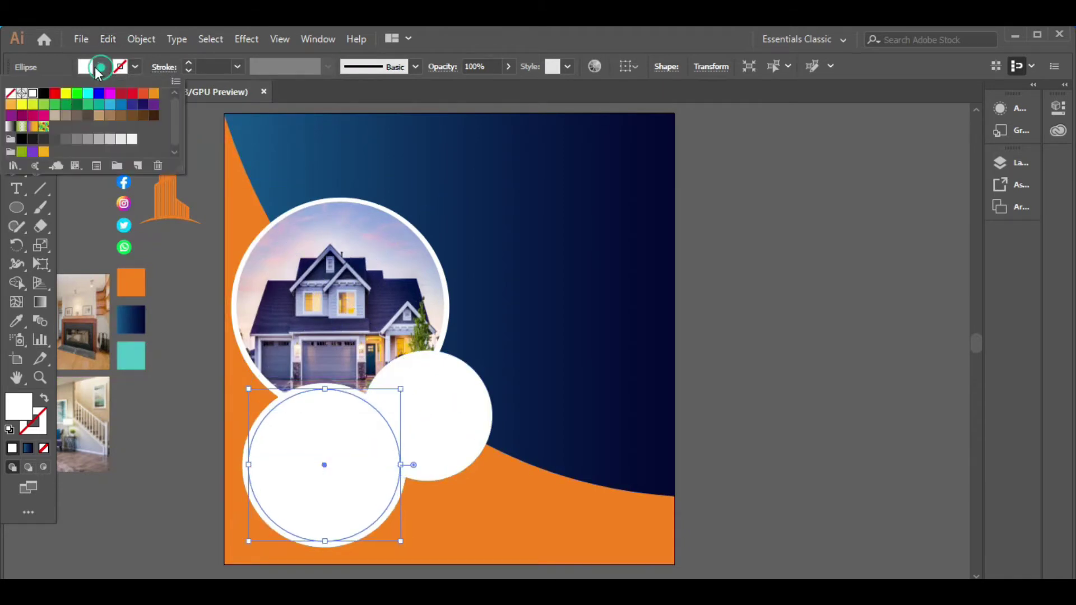
left_click(87, 98)
left_click(404, 487)
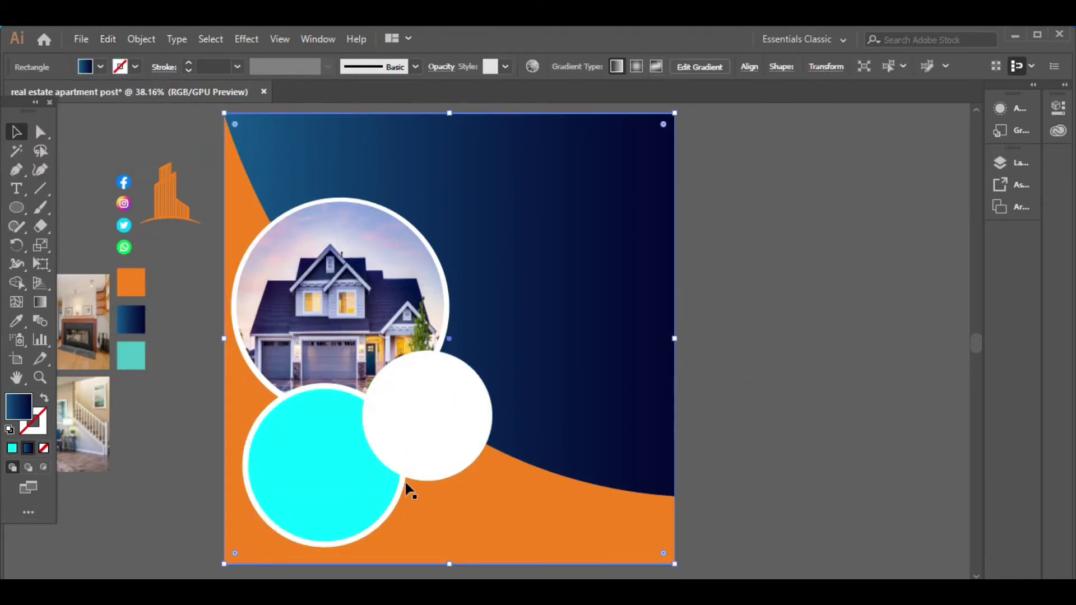
left_click_drag(312, 468, 743, 278)
left_click_drag(106, 346, 819, 291)
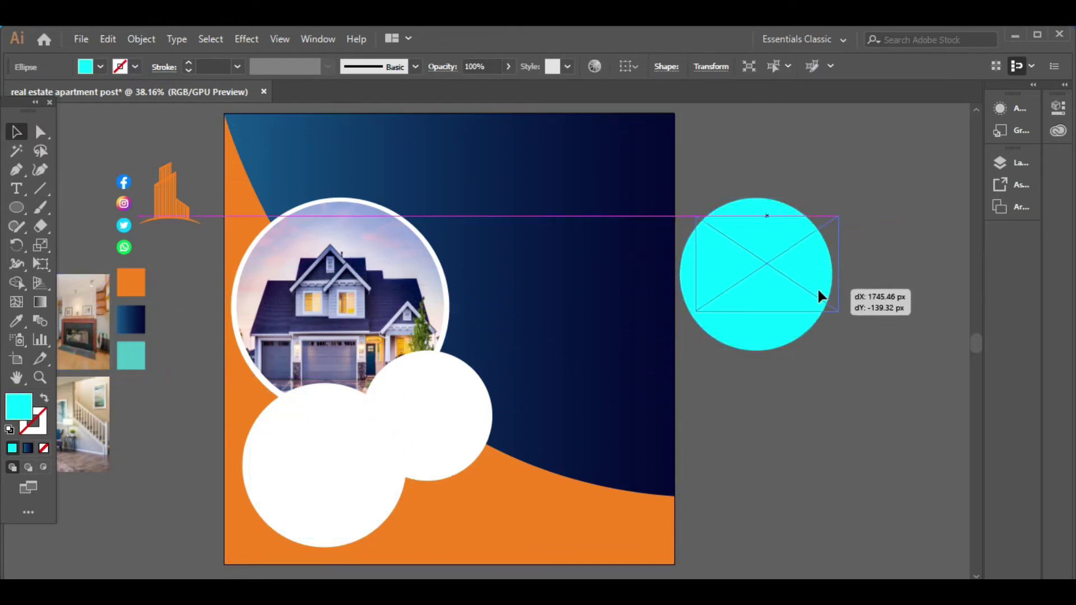
- Bring the living-room photo to front and resize it to fit the cyan circle
left_click(822, 356)
left_click(684, 233)
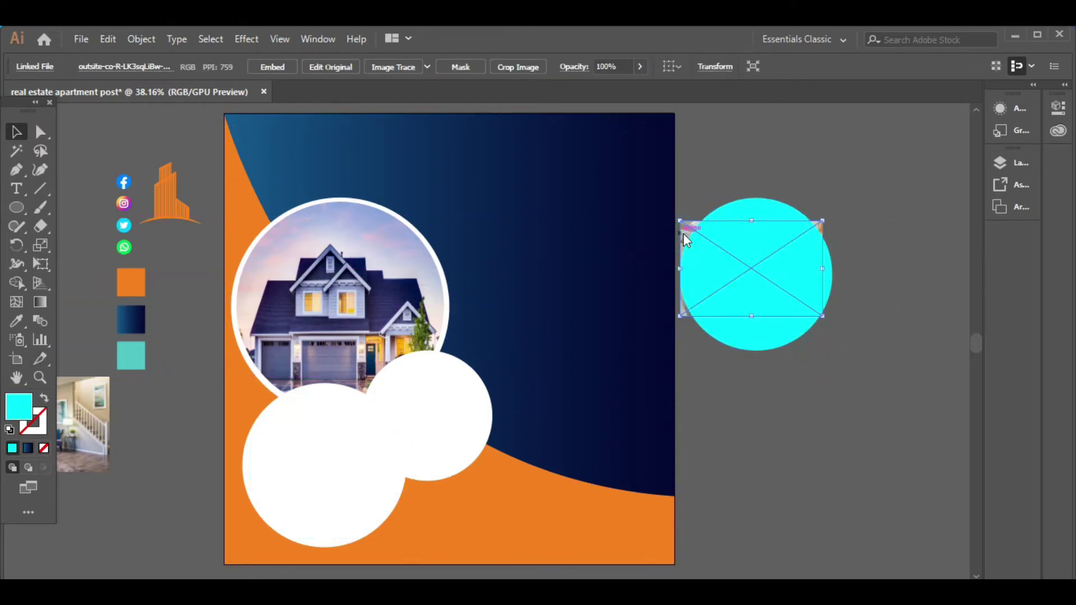
right_click(684, 234)
left_click(891, 365)
left_click_drag(823, 317, 871, 348)
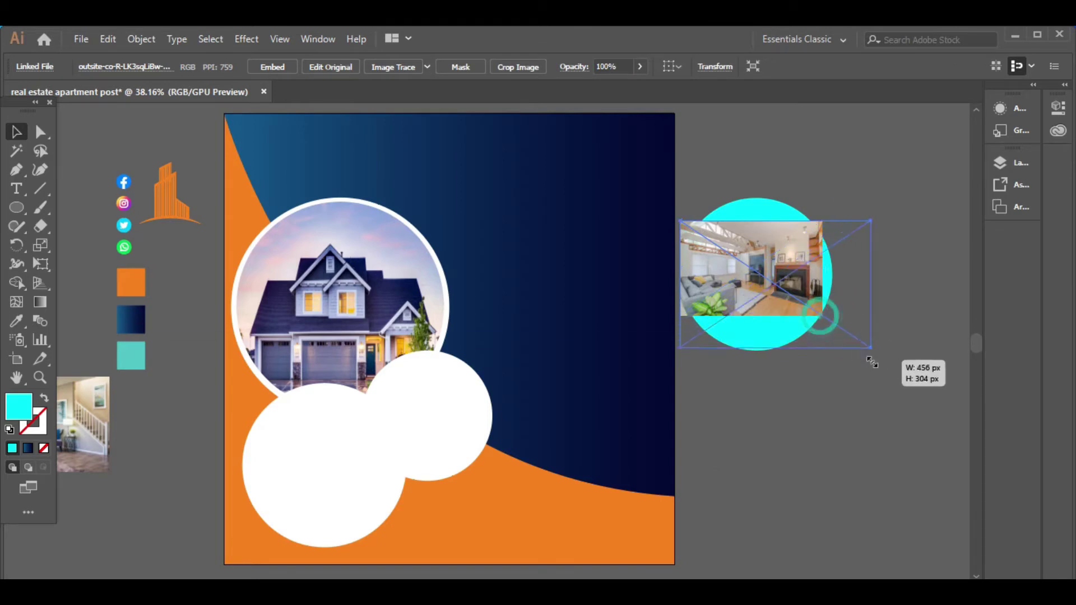
left_click_drag(777, 223, 766, 196)
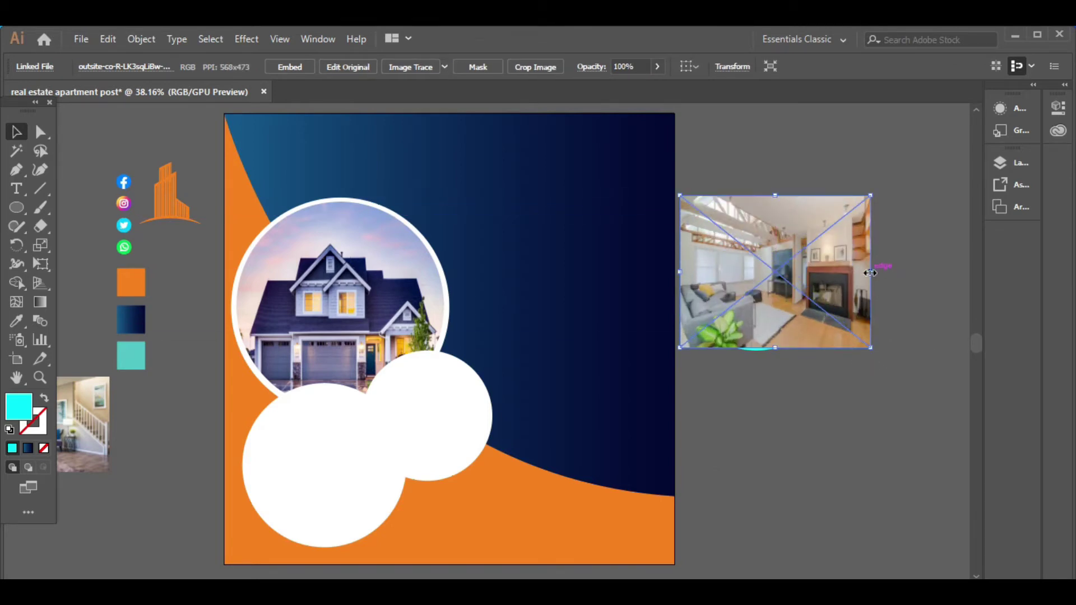
left_click_drag(871, 272, 849, 272)
left_click_drag(773, 280, 774, 292)
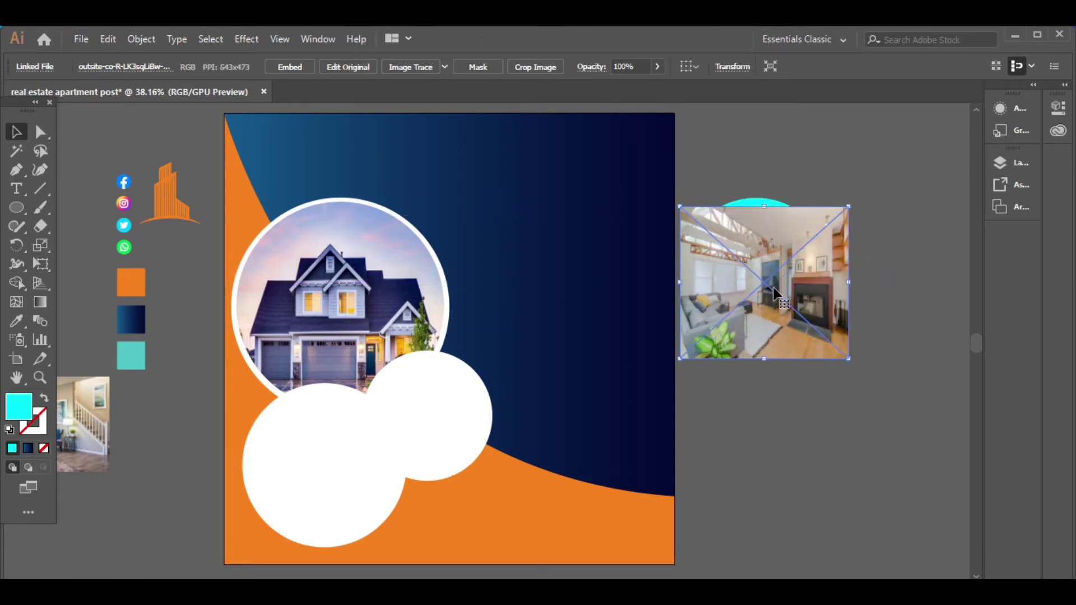
- Clip the living-room photo inside the cyan circle, placed in the lower white ring
left_click(755, 199)
right_click(754, 197)
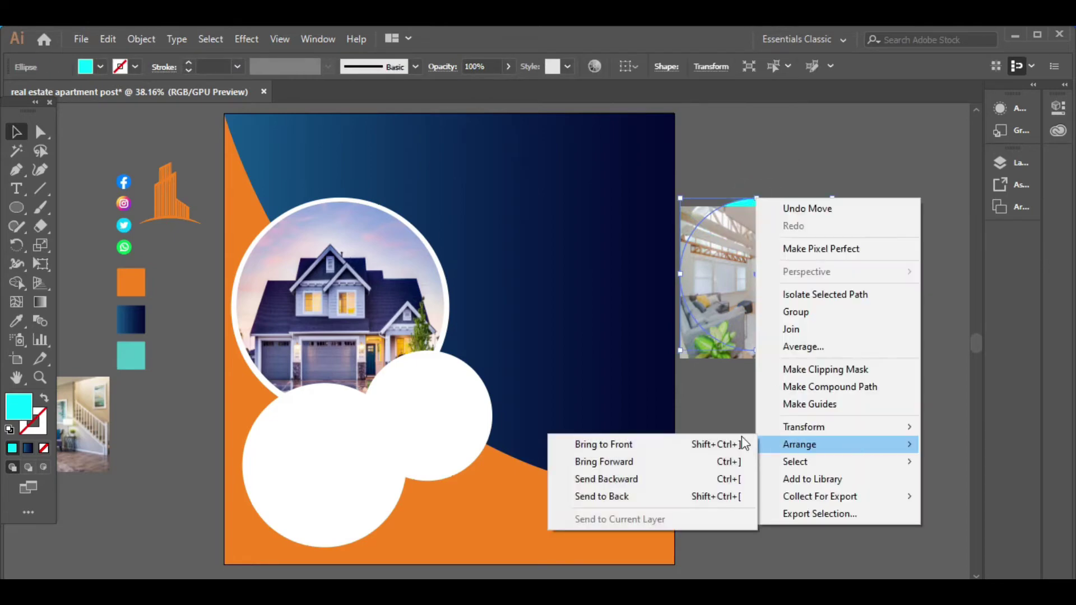
left_click(735, 442)
left_click_drag(789, 291, 312, 481)
right_click(857, 425)
left_click(893, 302)
left_click(439, 414)
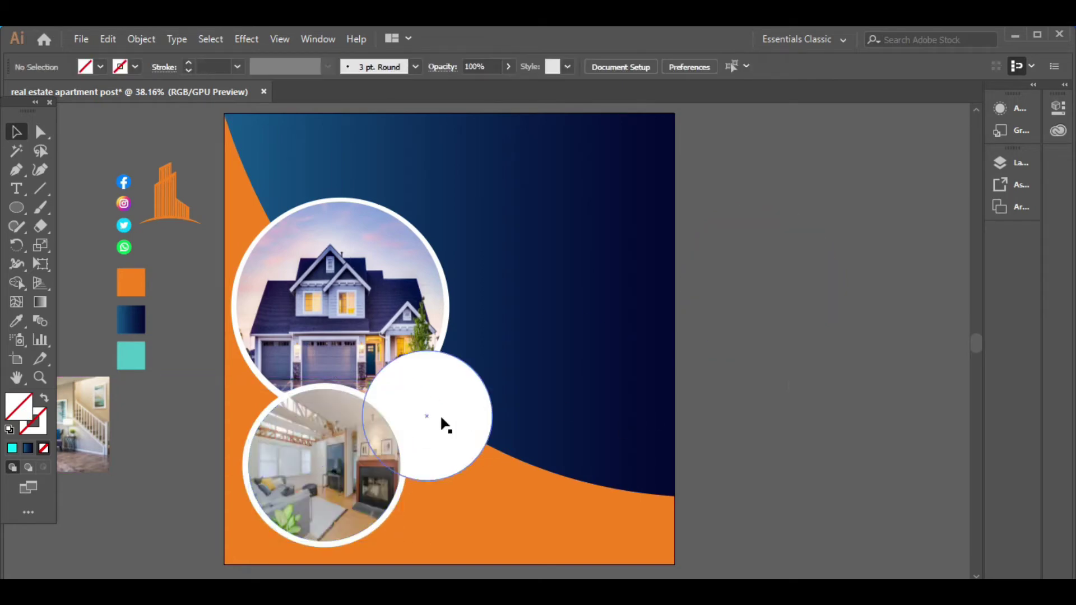
- Duplicate the right white-ringed circle, shrink the copy slightly and move it onto the pasteboard
left_click(107, 39)
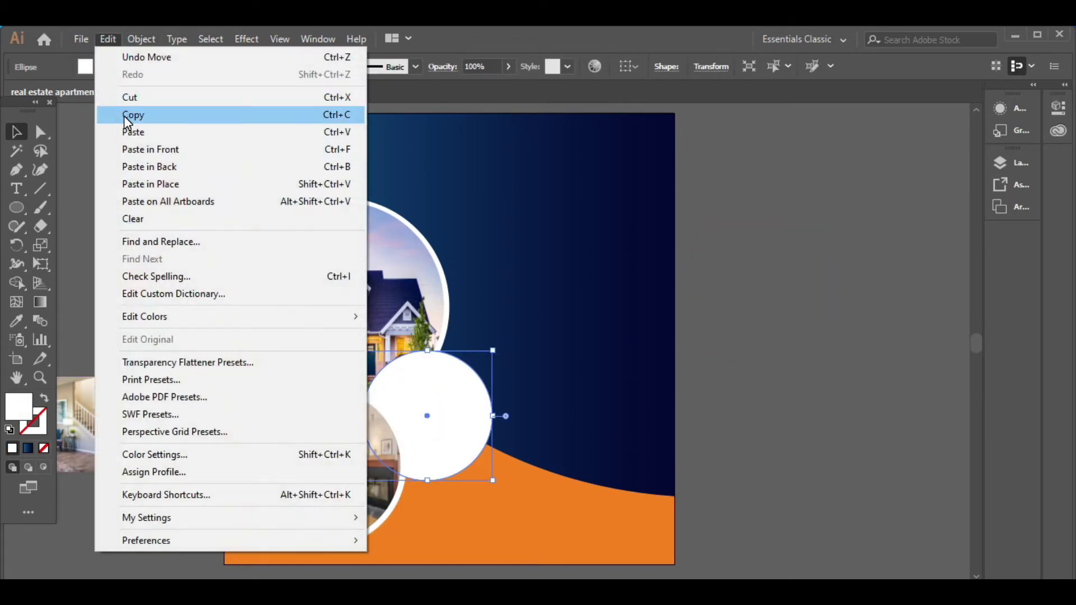
left_click(123, 112)
left_click(108, 38)
left_click(142, 131)
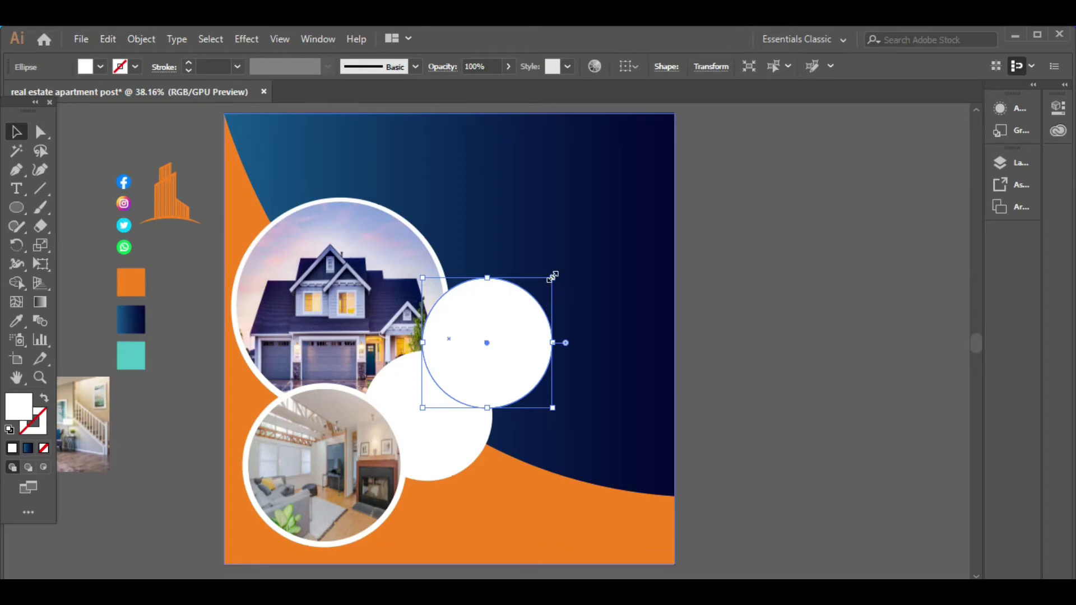
left_click_drag(553, 276, 547, 281)
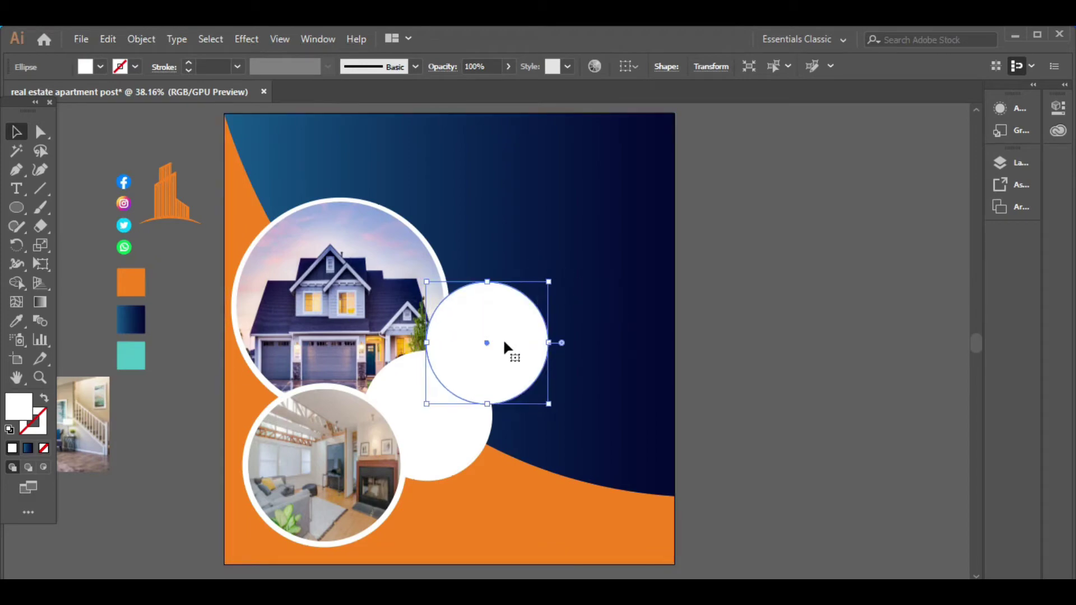
left_click_drag(507, 350, 785, 269)
- Clip the stairs living-room photo inside the pasted circle with a clipping mask
left_click_drag(70, 417, 806, 247)
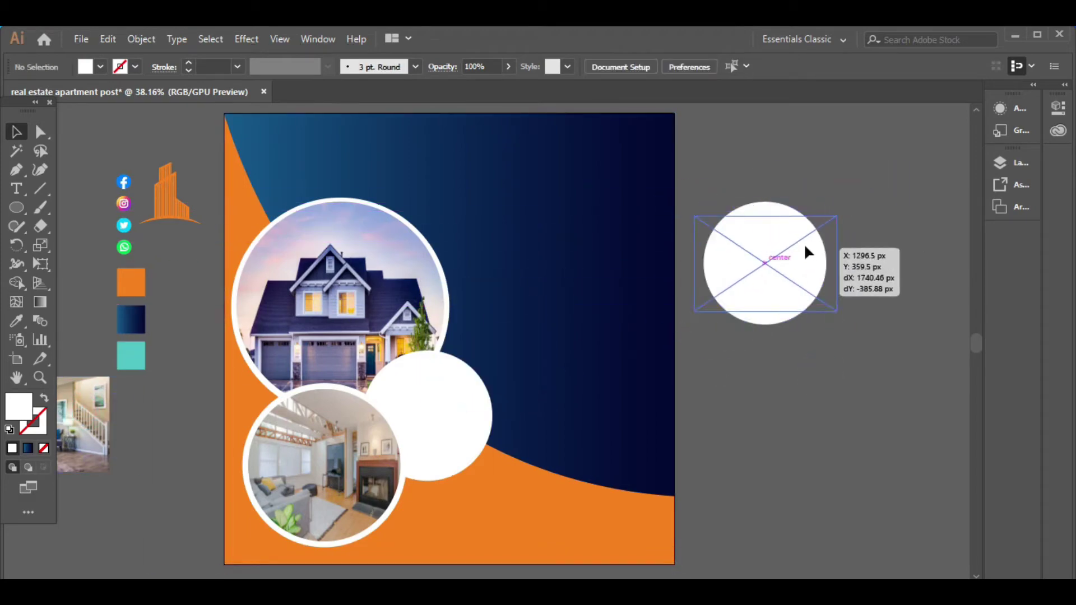
left_click_drag(765, 311, 765, 325)
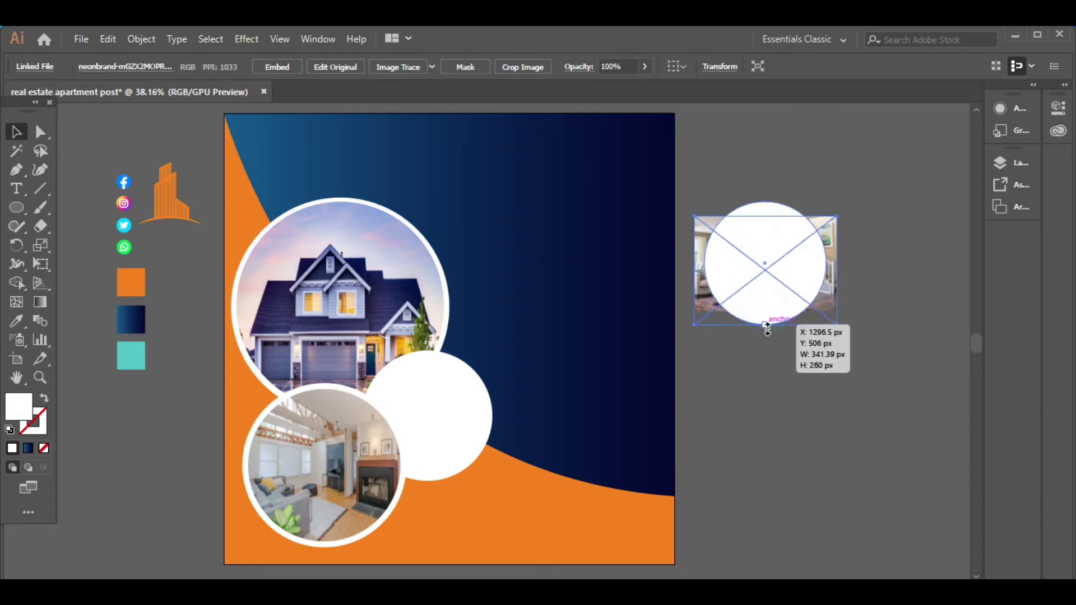
left_click_drag(768, 215, 768, 202)
left_click(807, 385)
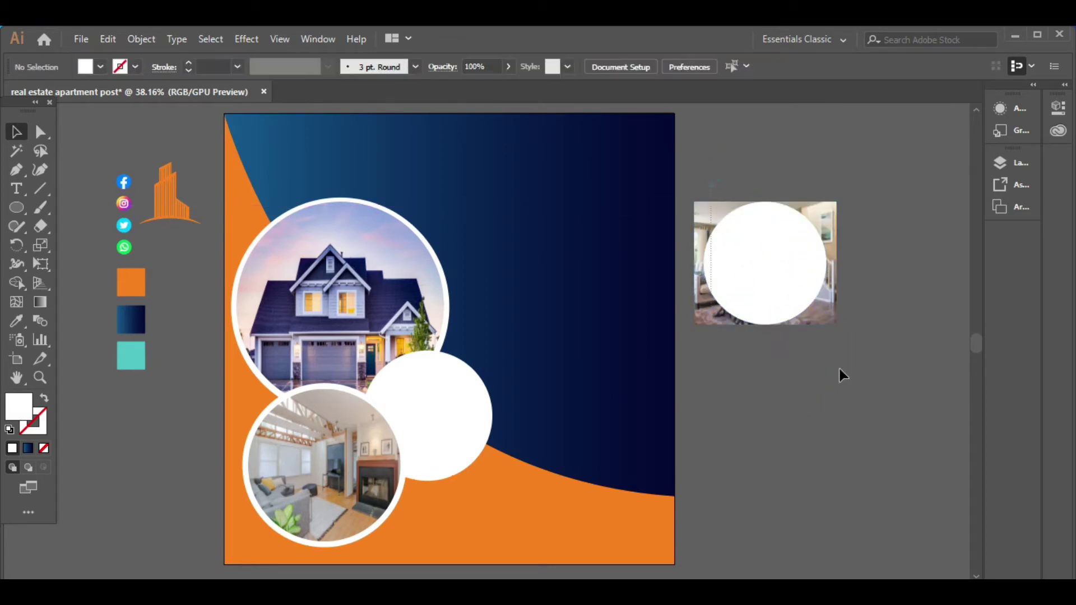
right_click(817, 431)
left_click(877, 308)
- Reposition and scale the clipped stairs photo circle
left_click(849, 354)
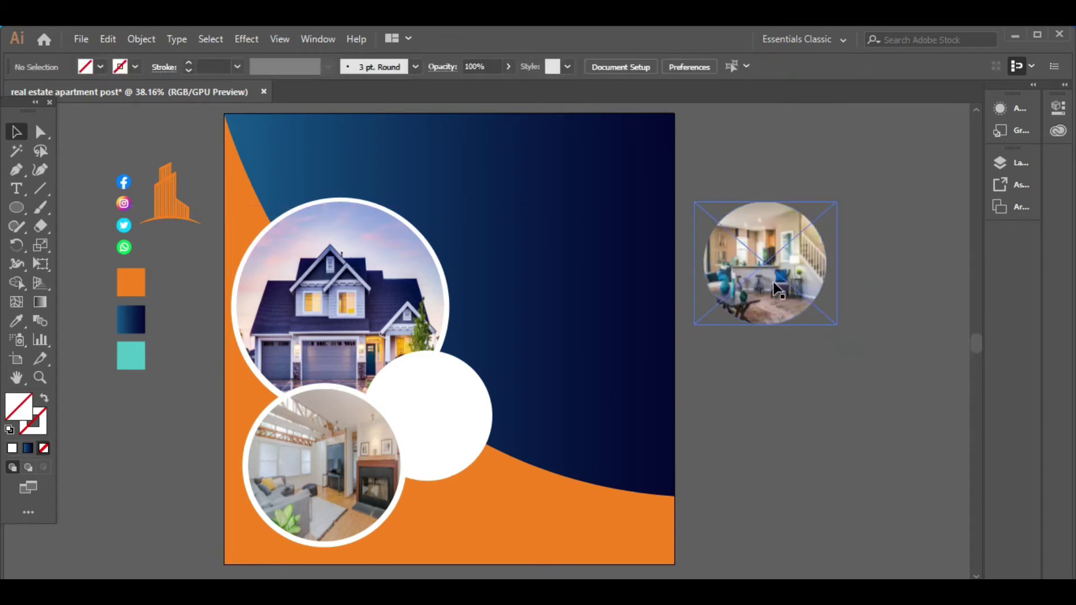
mouse_move(768, 282)
left_mouse_down()
mouse_move(464, 436)
mouse_move(749, 322)
left_mouse_up()
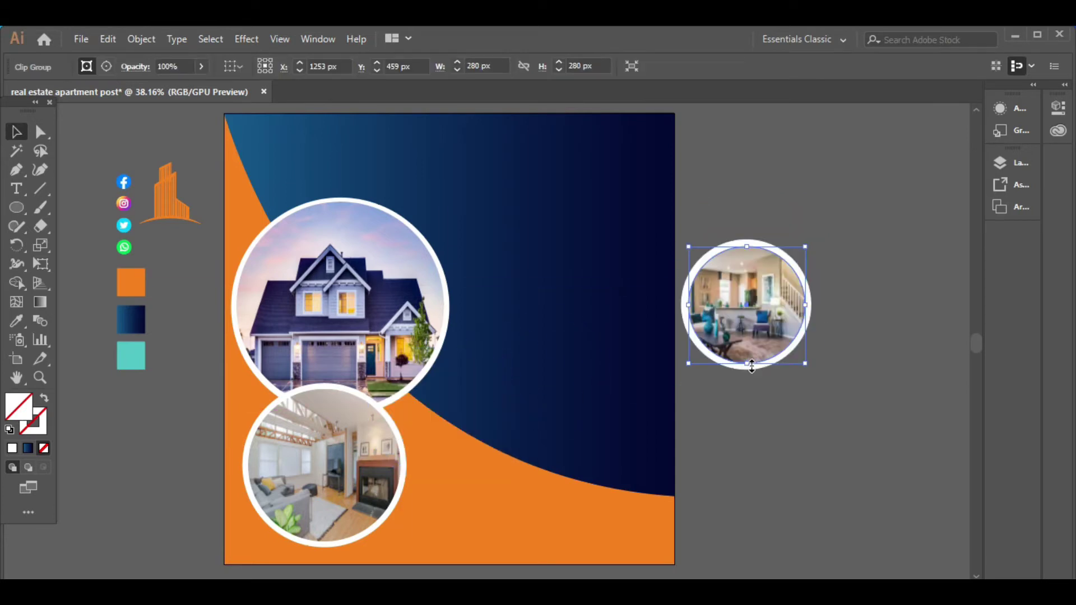
left_click_drag(748, 366, 752, 369)
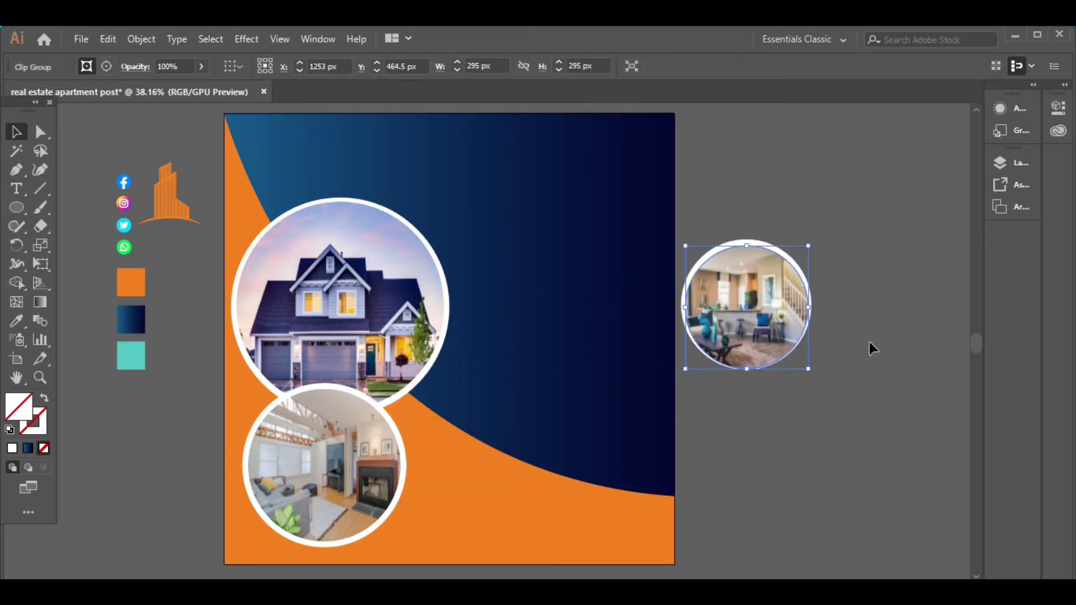
left_click(742, 204)
left_click(746, 291)
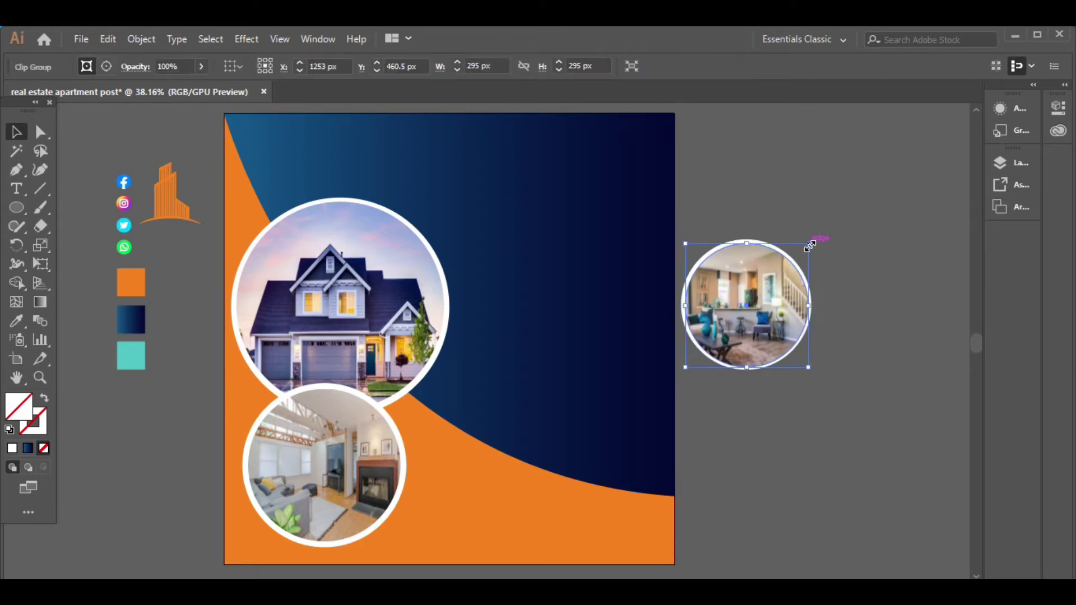
left_click_drag(809, 244, 807, 243)
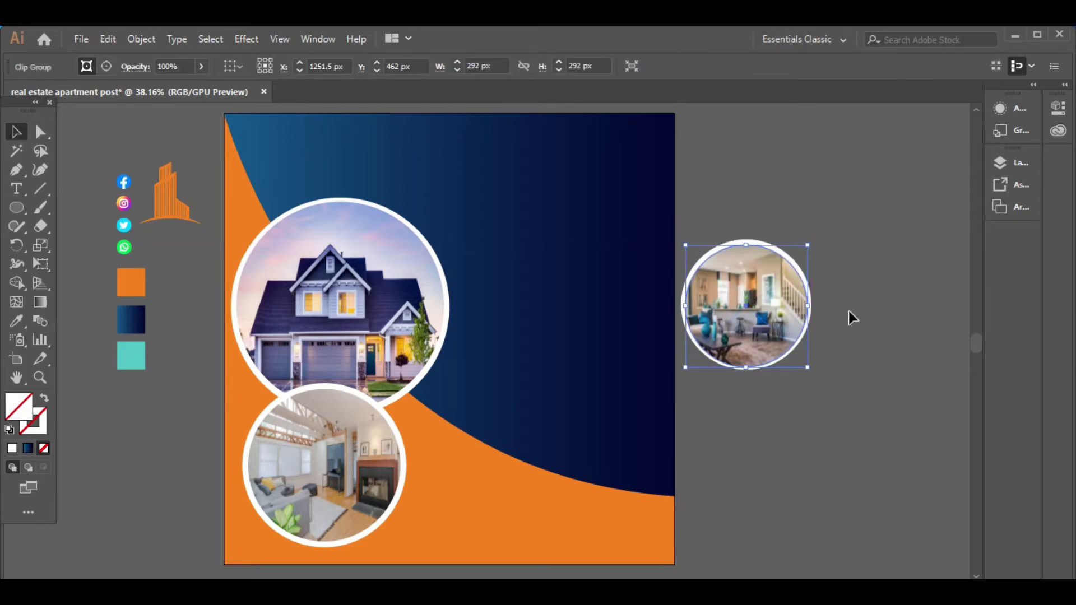
left_click(842, 312)
- Move the stairs photo circle onto the artboard beside the others and bring it to the front
left_click(751, 303)
right_click(825, 453)
left_click(872, 314)
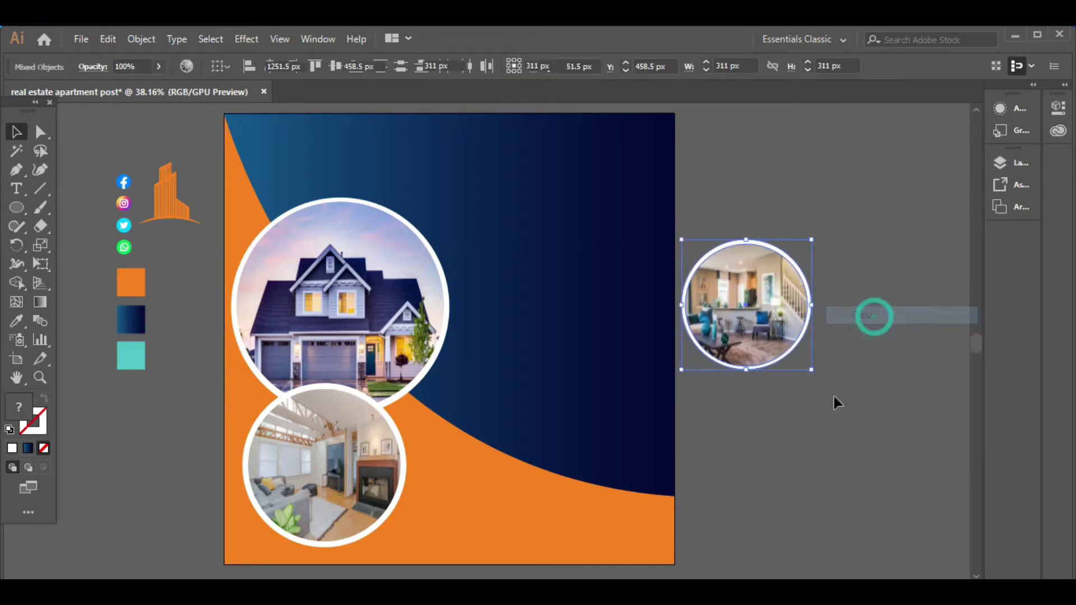
left_click_drag(767, 334, 467, 446)
left_click(275, 527)
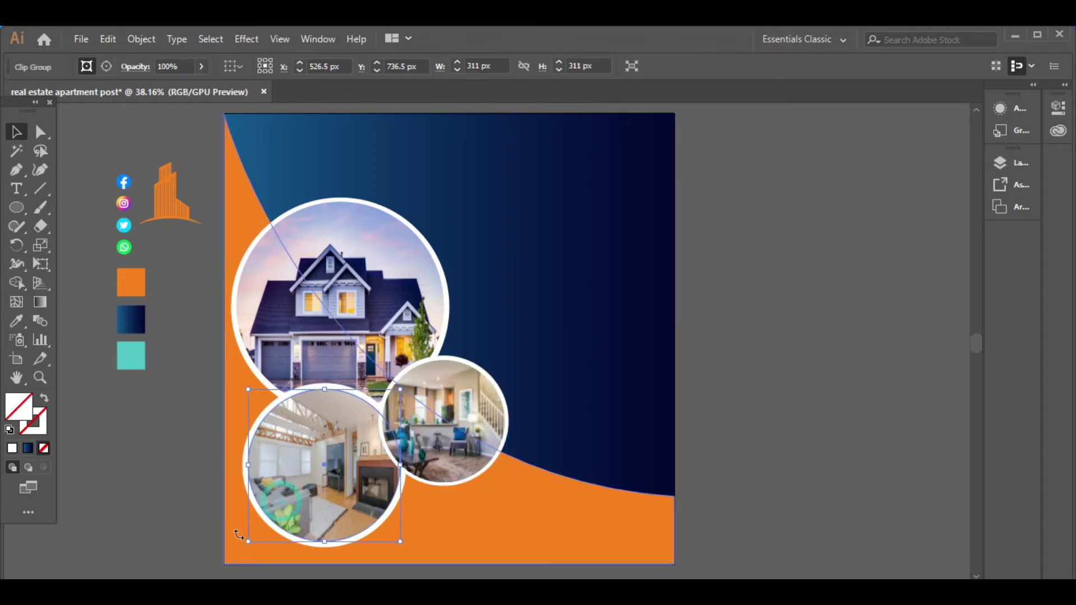
right_click(275, 528)
left_click(479, 444)
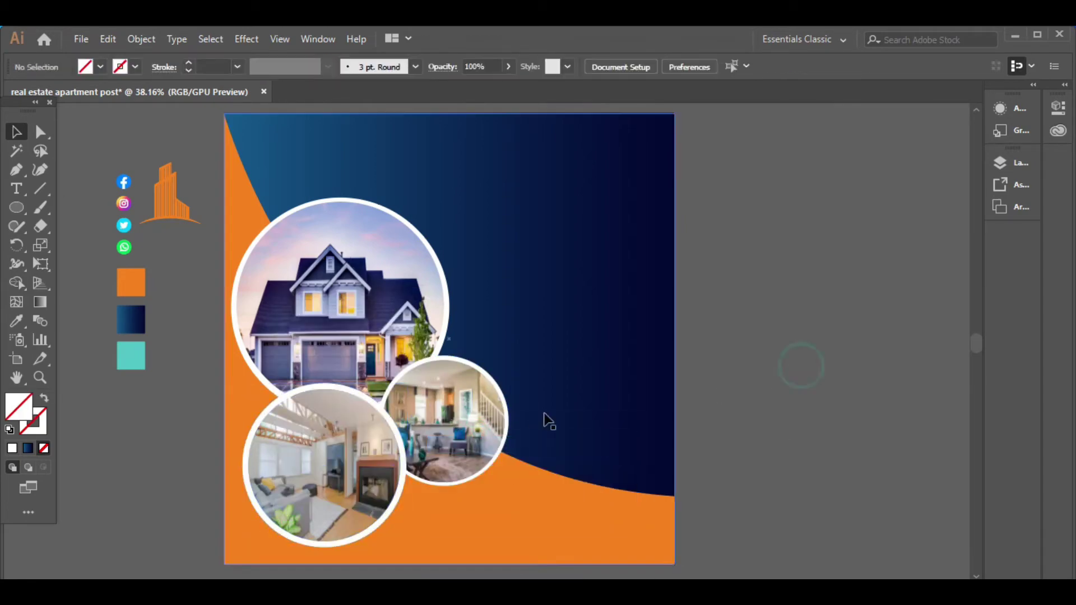
left_click_drag(481, 417, 480, 408)
left_click(736, 396)
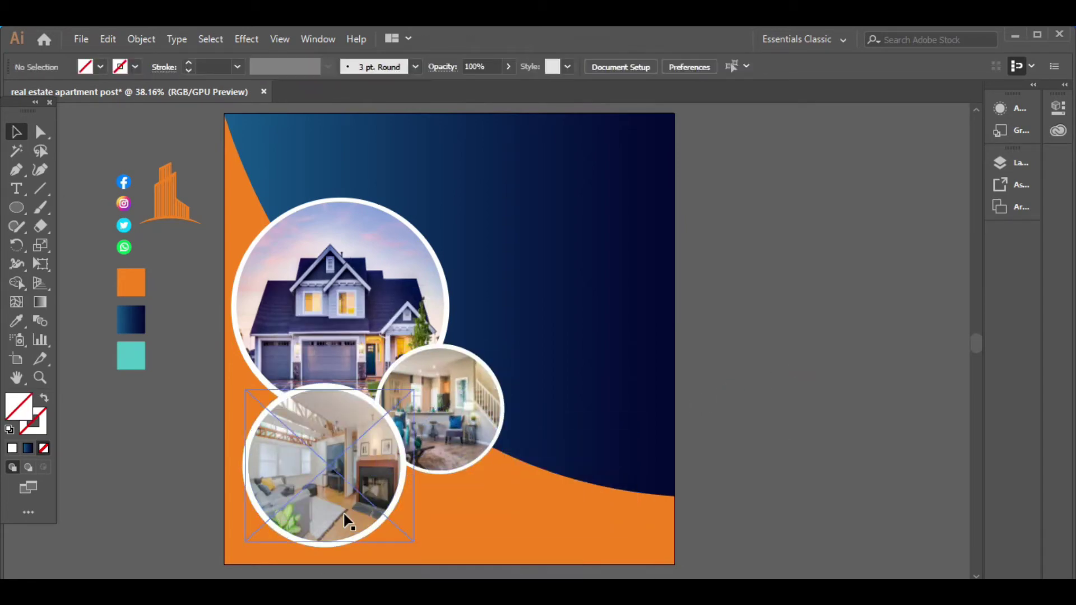
- Group the lower-left photo with its ring and bring the stairs circle forward again
left_click(312, 544)
right_click(310, 547)
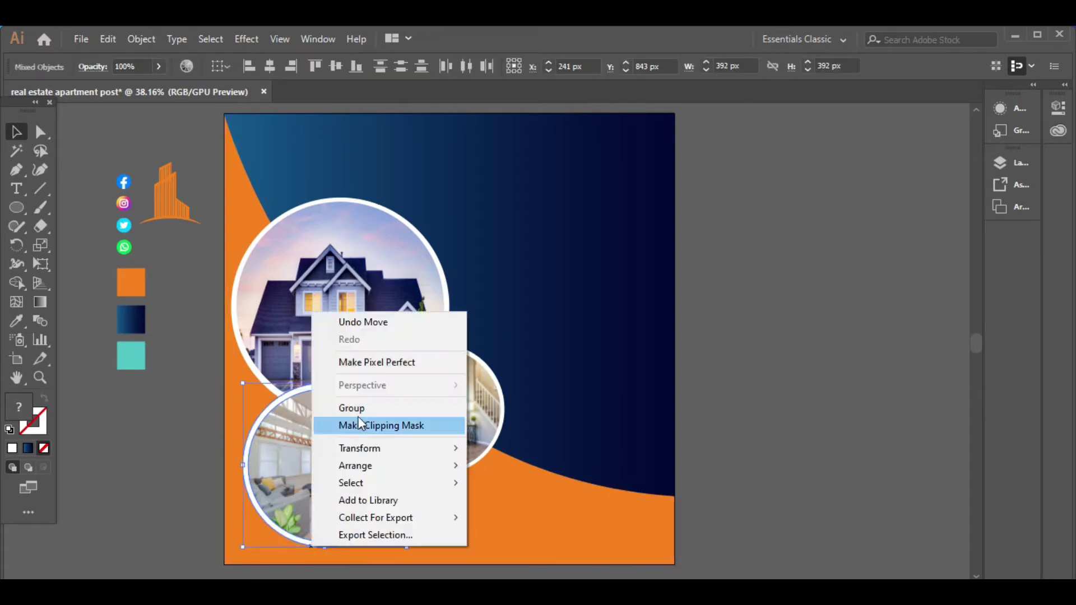
left_click(348, 421)
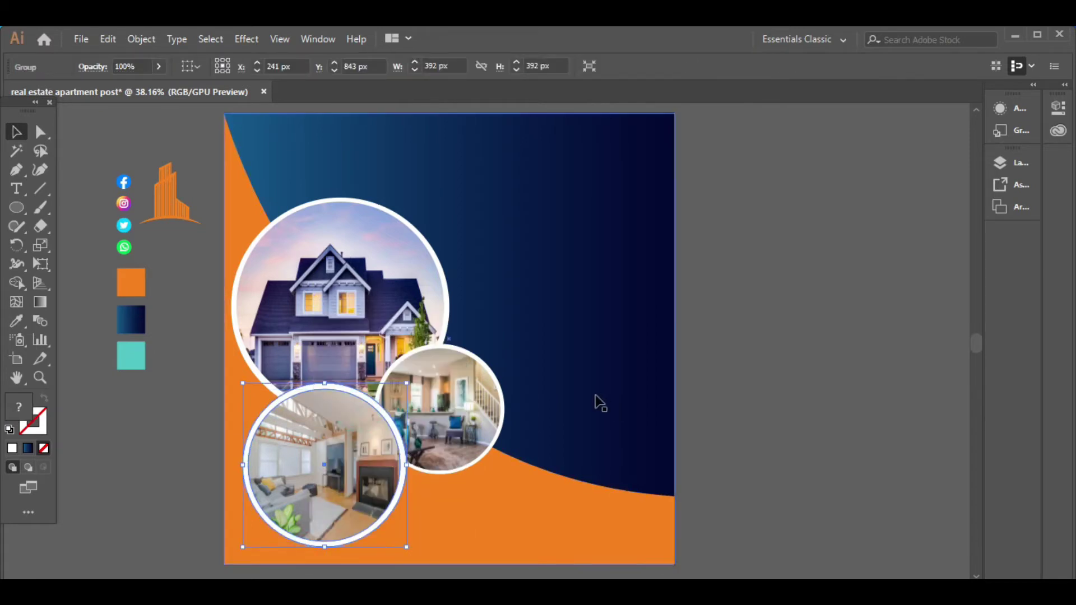
left_click(463, 416)
key("ctrl+shift+bracketright")
left_click(754, 364)
- Draw a small ellipse and fill it with the teal swatch
left_click(17, 207)
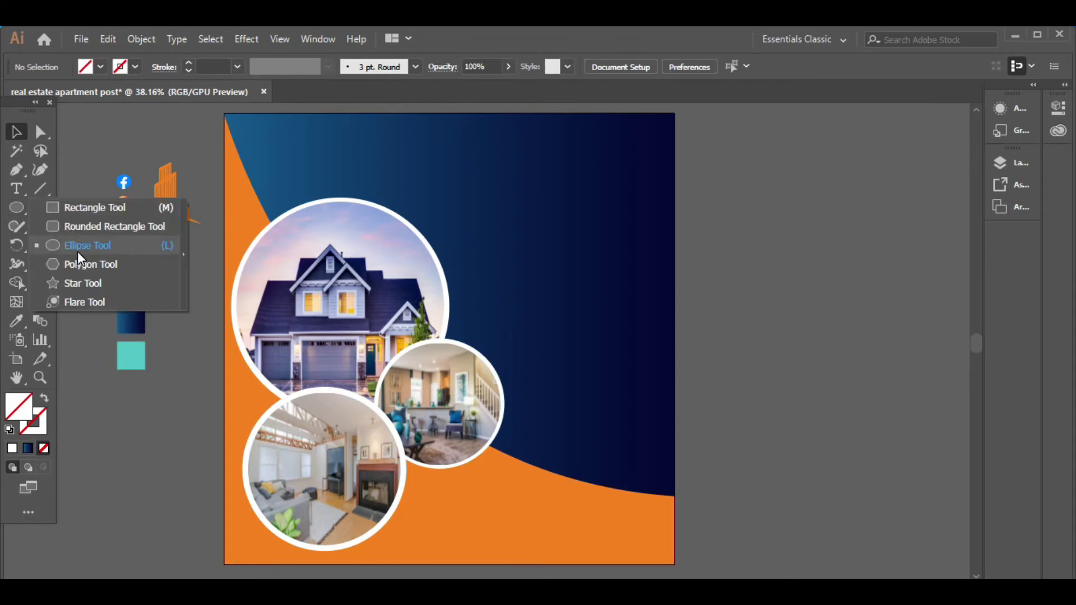
left_click(78, 250)
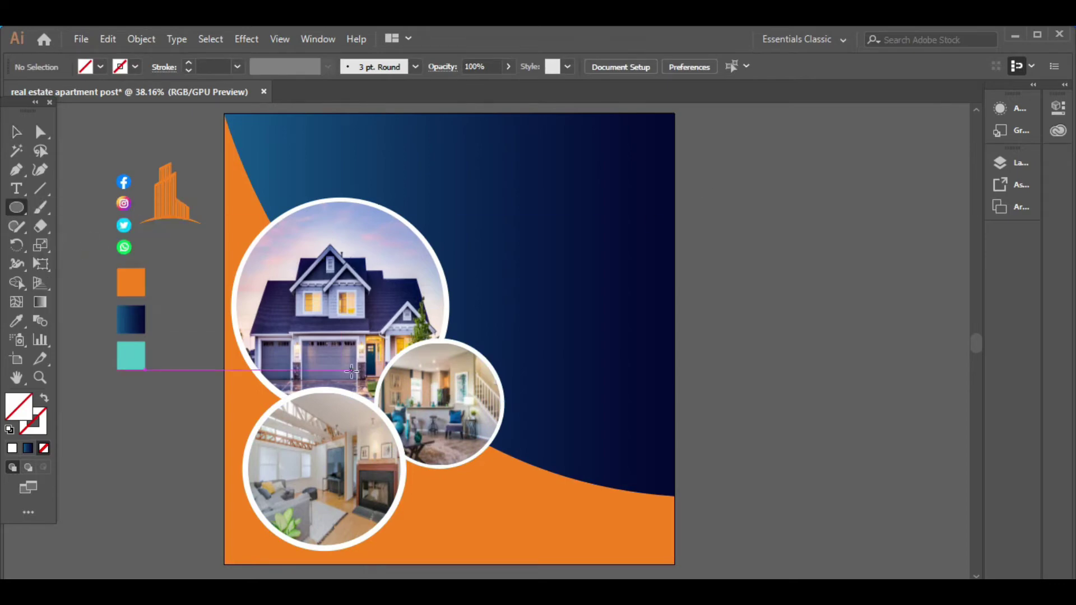
key("v")
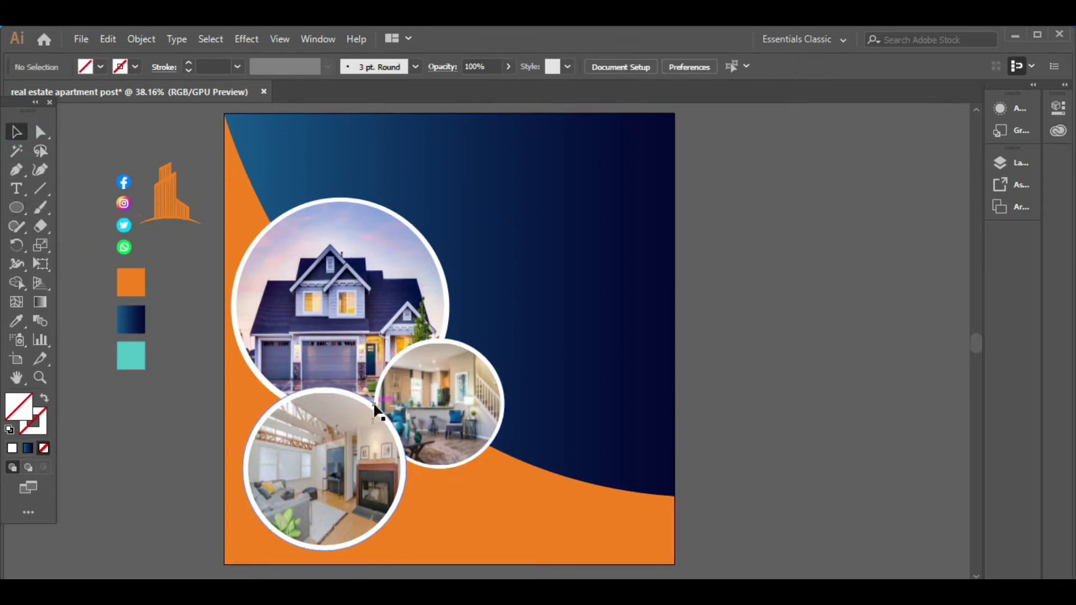
left_click(367, 406)
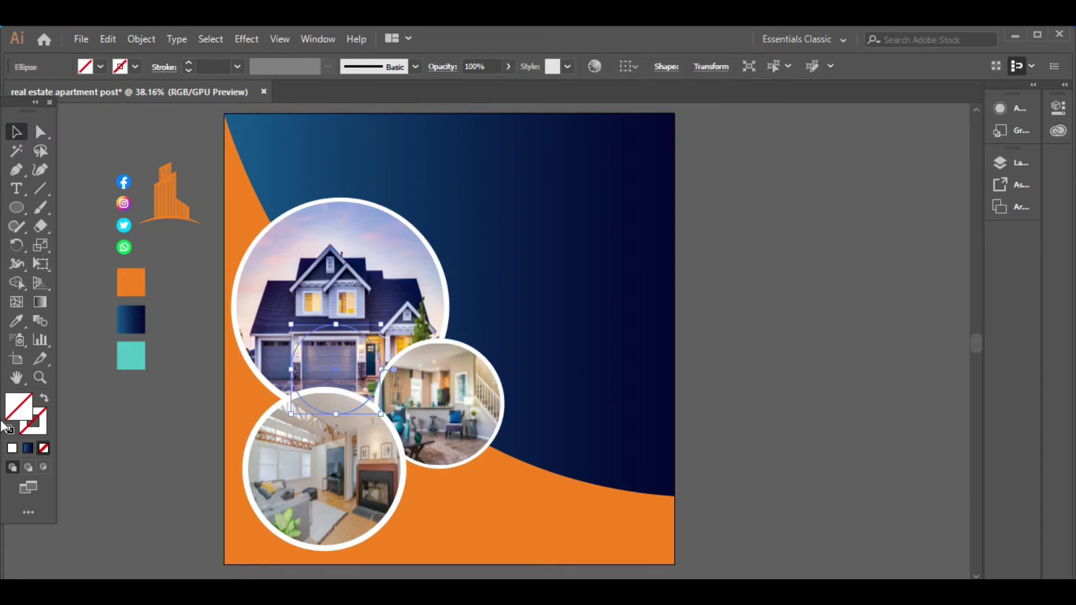
key("i")
left_click(140, 358)
- Paste a smaller copy in front and give it the navy gradient fill
key("v")
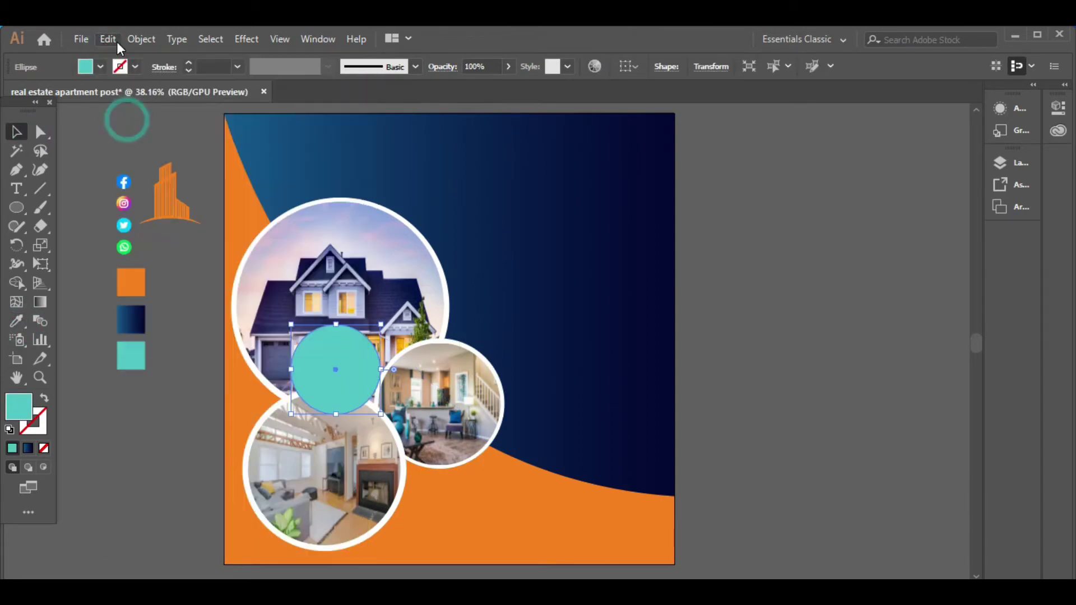
left_click(108, 38)
left_click(136, 149)
left_click_drag(381, 325, 374, 332)
key("i")
left_click(130, 320)
- Group the teal and navy circles and move them to where the photo circles meet
key("v")
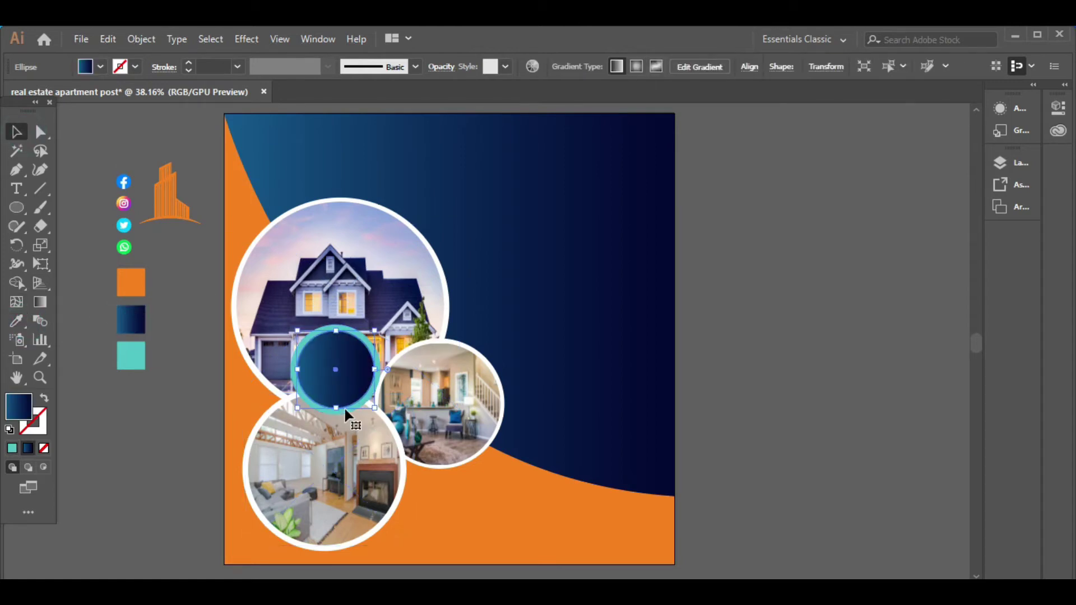
left_click(348, 408, "shift")
right_click(348, 408)
left_click(392, 200)
left_click_drag(354, 402, 380, 419)
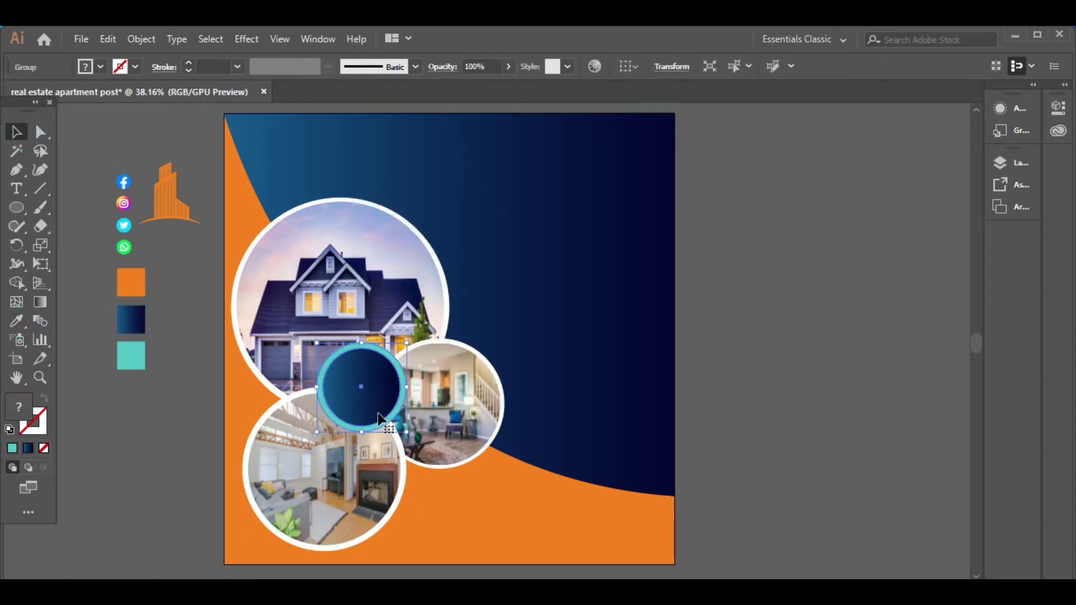
left_click(841, 324)
- Draw a teal rectangle near the artboard's bottom-right over the orange curve and round its corners
left_click(17, 208)
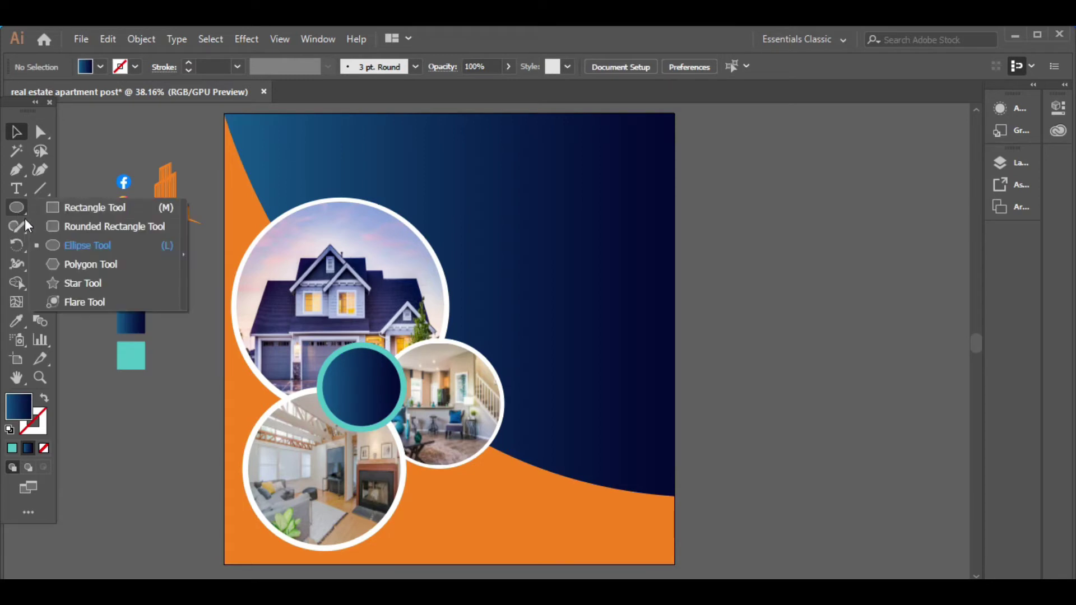
left_click(95, 207)
mouse_move(570, 470)
left_mouse_down()
mouse_move(658, 501)
mouse_move(639, 487)
left_mouse_up()
left_click(17, 321)
left_click(130, 356)
left_click(41, 132)
key("v")
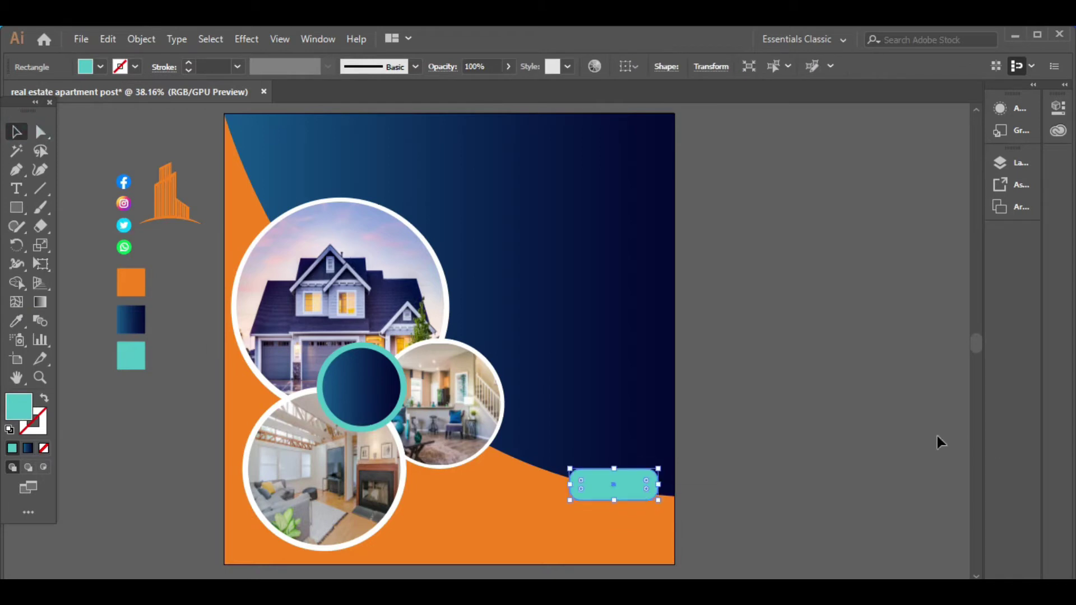
left_click(939, 439)
left_click(643, 492)
left_click(735, 499)
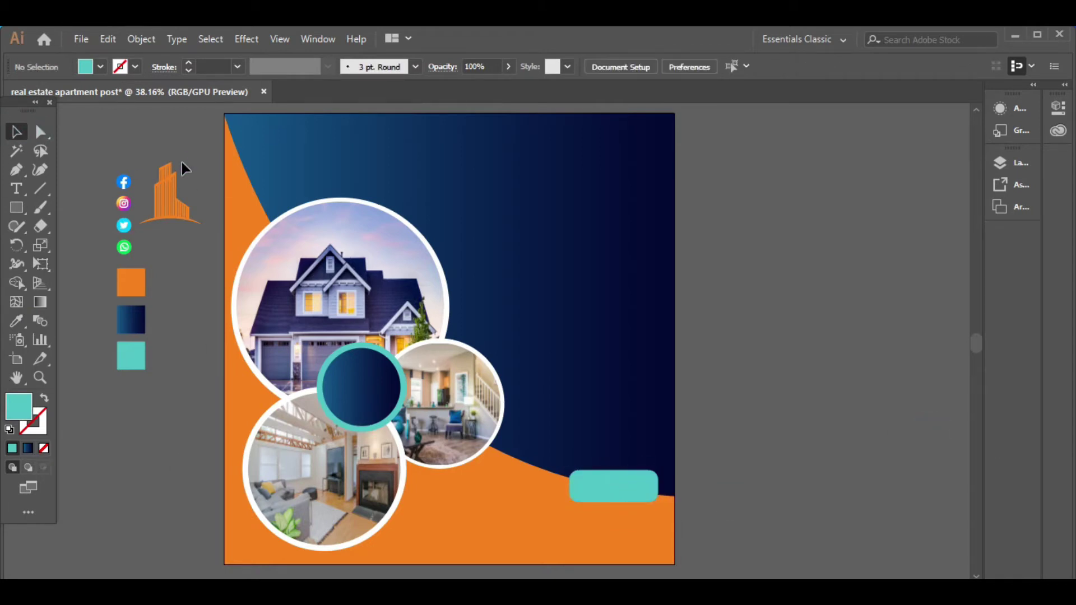
- Drag the orange building logo to the artboard's top-right corner
left_click_drag(182, 162, 640, 127)
right_click(635, 163)
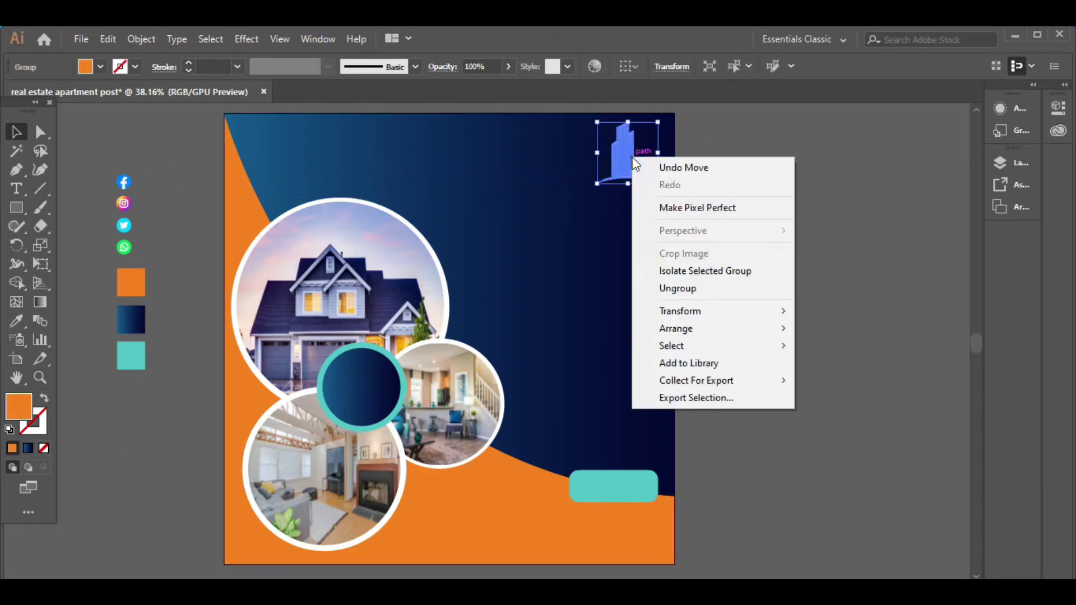
left_click(799, 331)
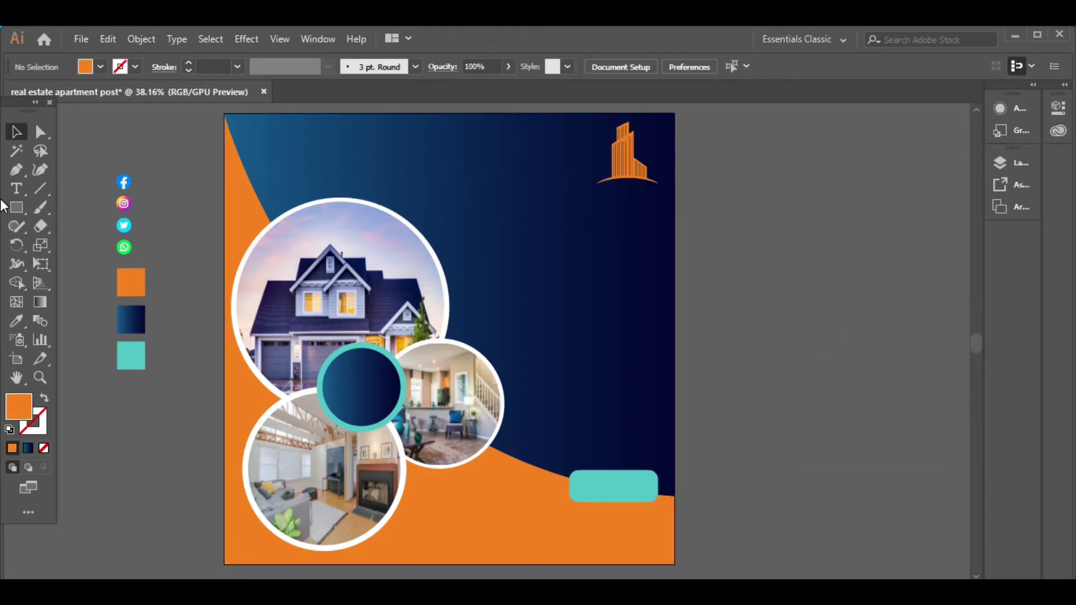
left_click(625, 154)
left_click(732, 188)
- Ungroup the social icons and move the Facebook and Instagram pair to the post's bottom
left_click(124, 248)
right_click(141, 204)
left_click(187, 332)
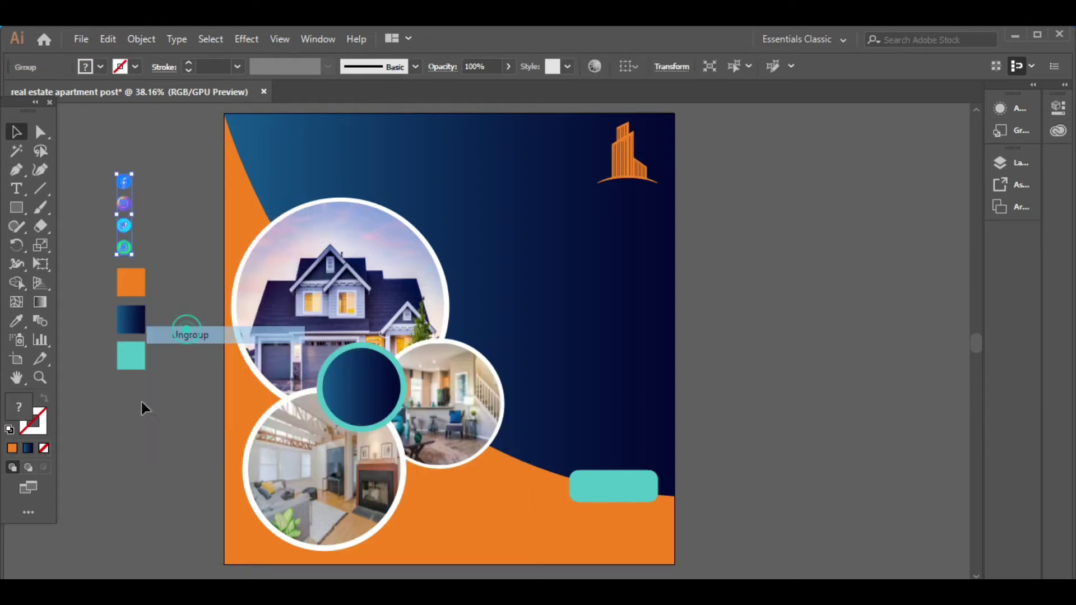
mouse_move(113, 152)
left_mouse_down()
mouse_move(137, 204)
mouse_move(420, 544)
left_mouse_up()
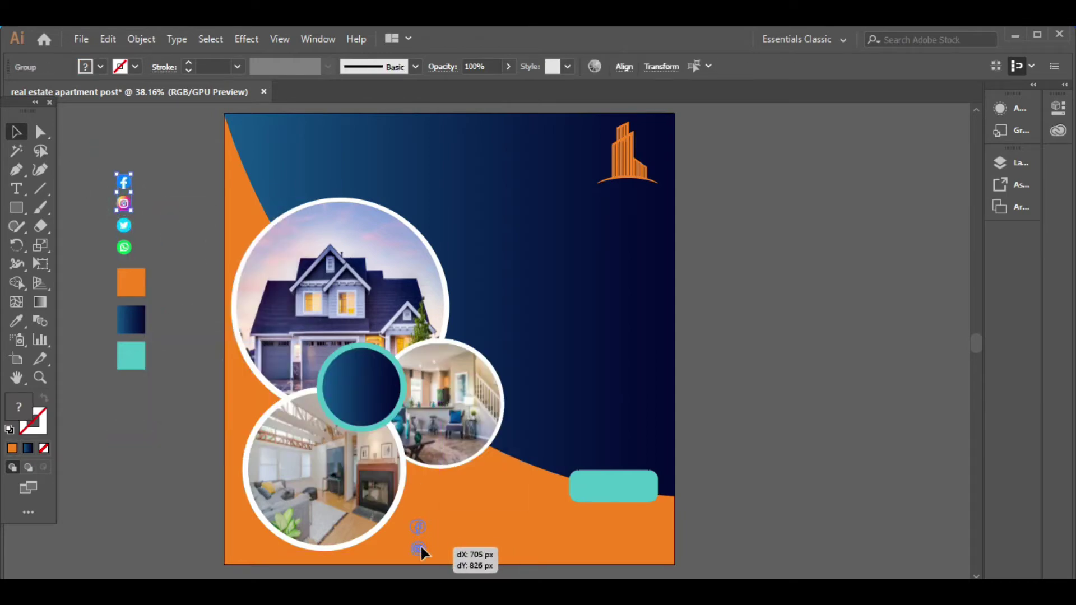
right_click(421, 547)
left_click(798, 447)
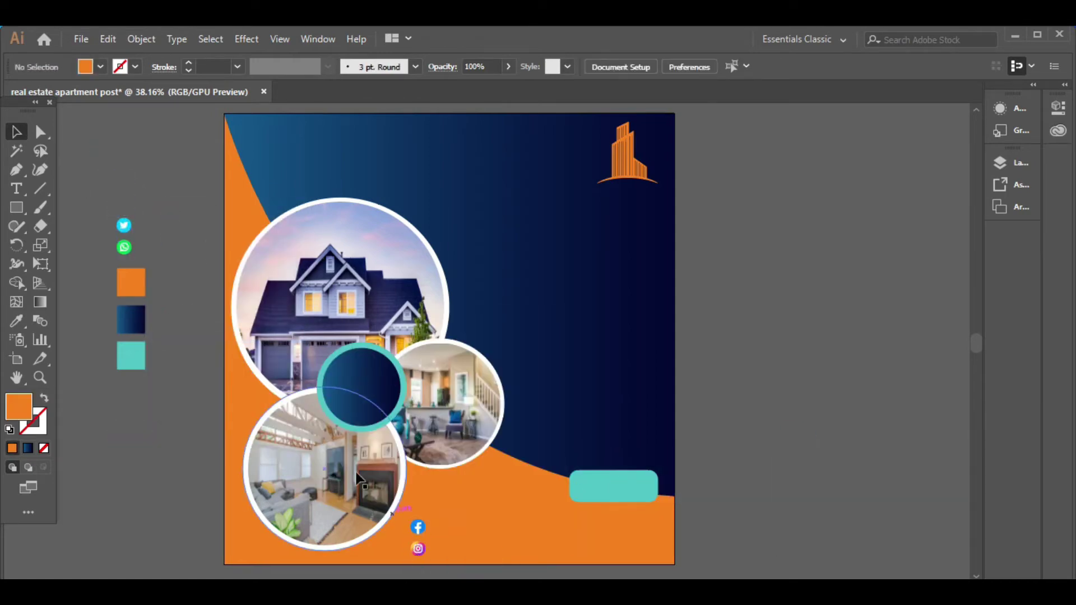
- Group the Twitter and WhatsApp icons along the bottom, then select the building logo
mouse_move(110, 214)
left_mouse_down()
mouse_move(137, 258)
mouse_move(552, 555)
left_mouse_up()
right_click(141, 257)
left_click(169, 353)
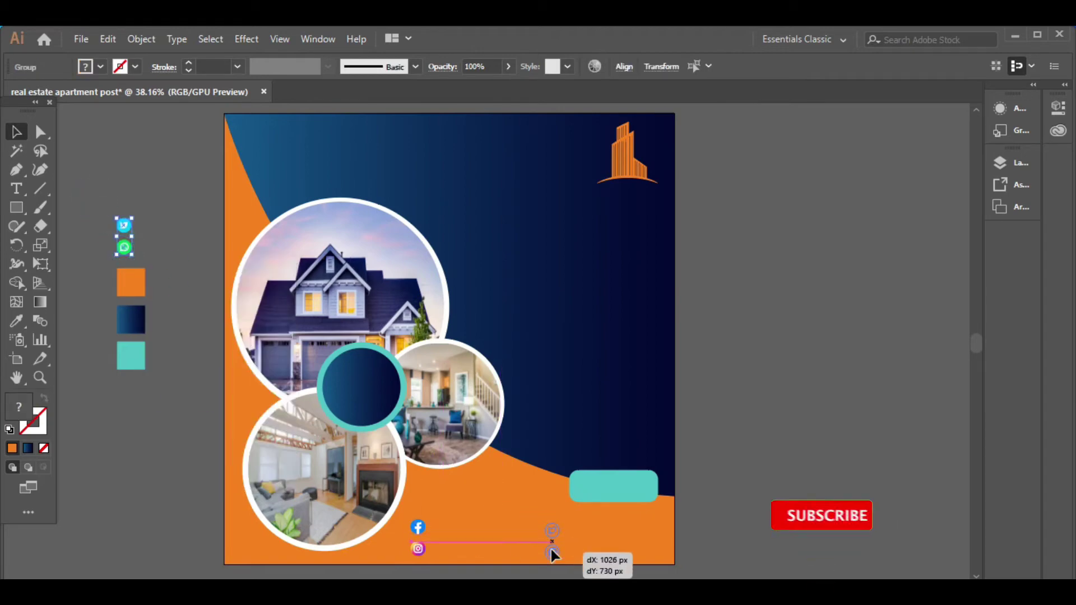
right_click(552, 555)
left_click(745, 465)
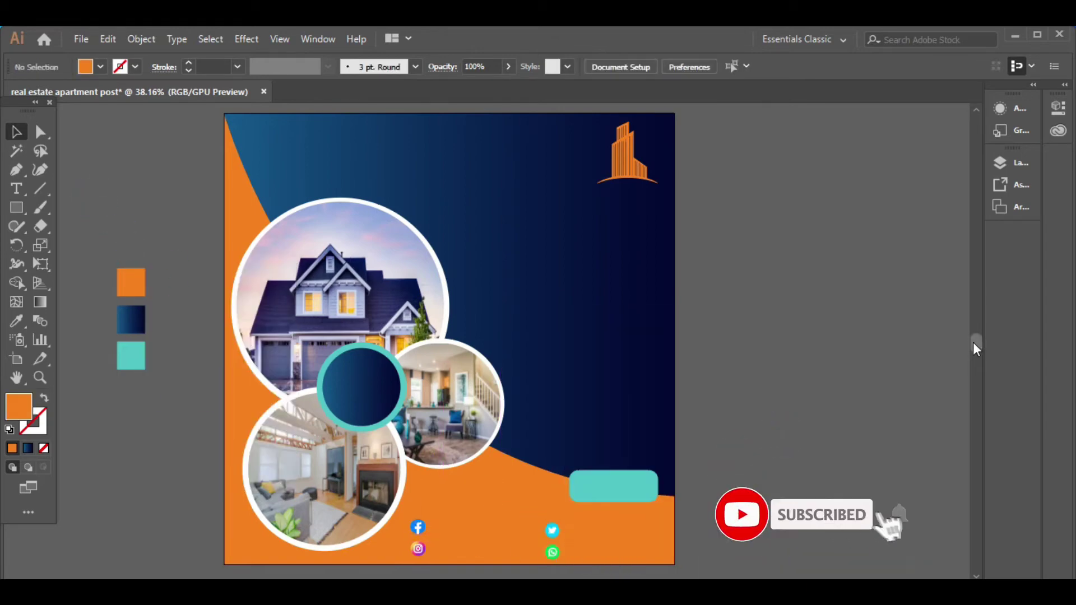
left_click(418, 548)
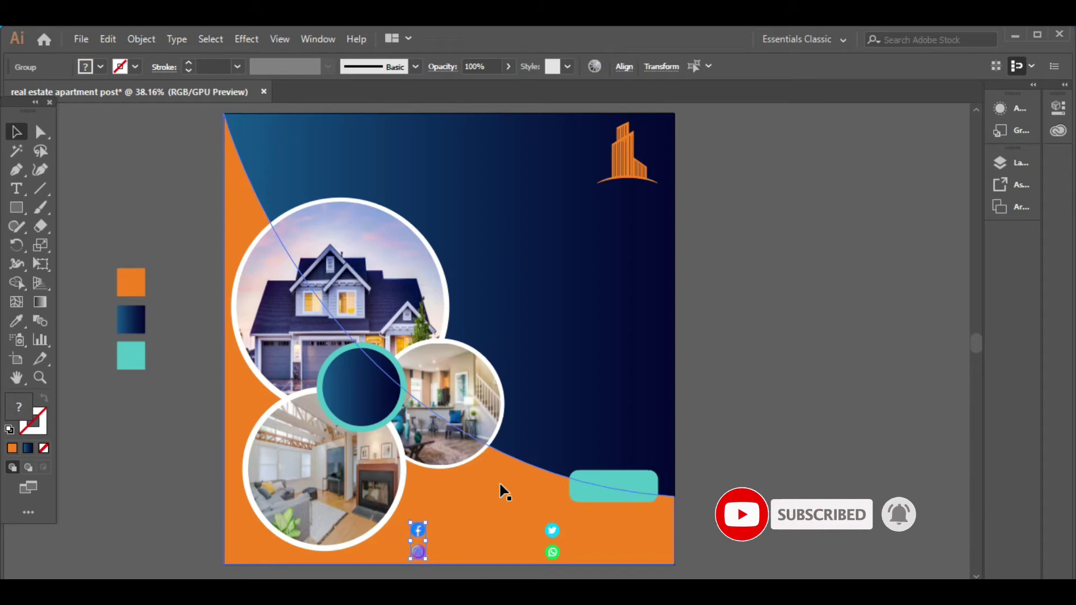
left_click(780, 466)
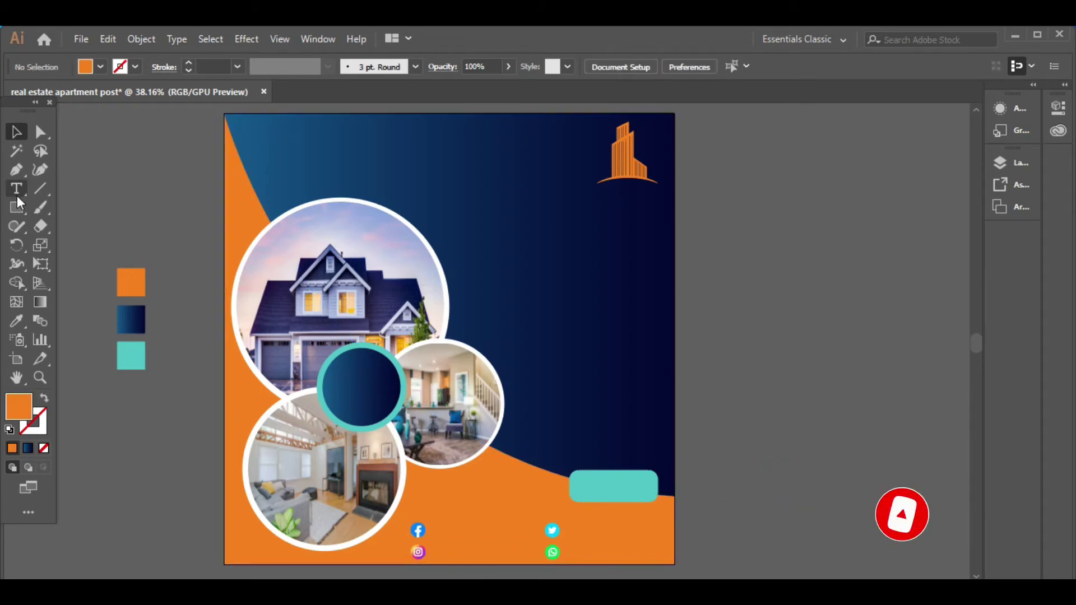
key("t")
key("v")
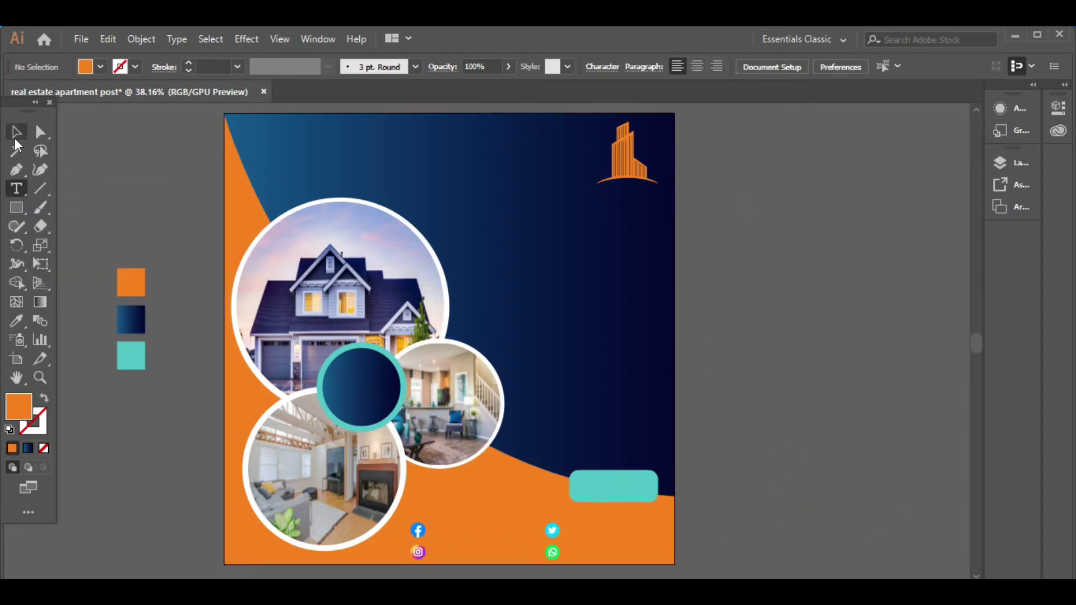
left_click(631, 175)
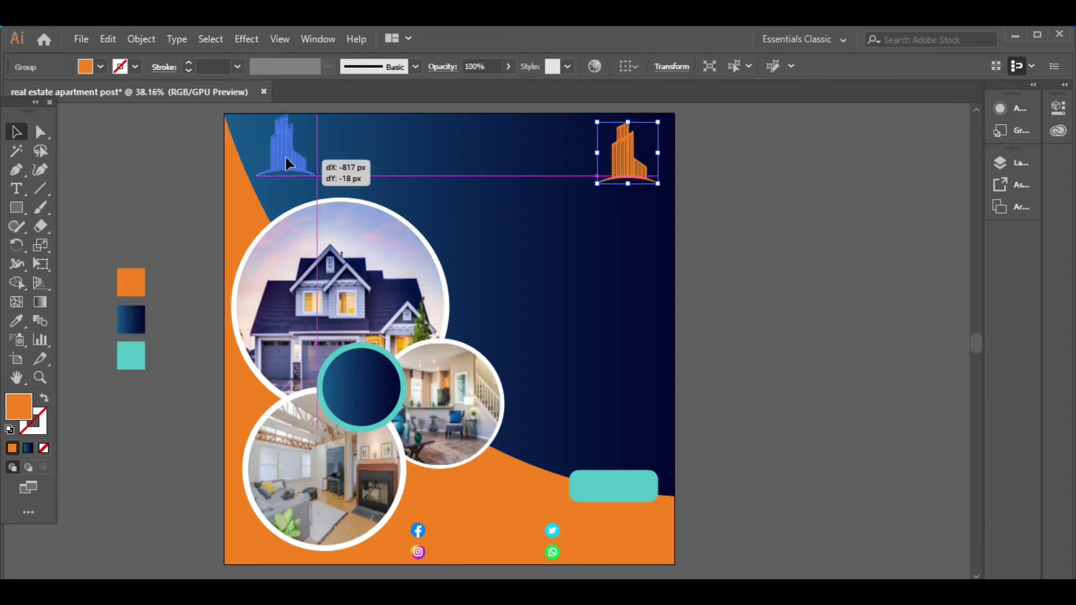
- Move the building logo to the top-left corner and shrink it
left_click_drag(634, 174, 293, 163)
left_click_drag(318, 111, 265, 149)
left_click(92, 209)
- Add white 'ROYAL ESTATE' text beside the logo in Poppins Bold 18 pt
left_click_drag(16, 188, 82, 189)
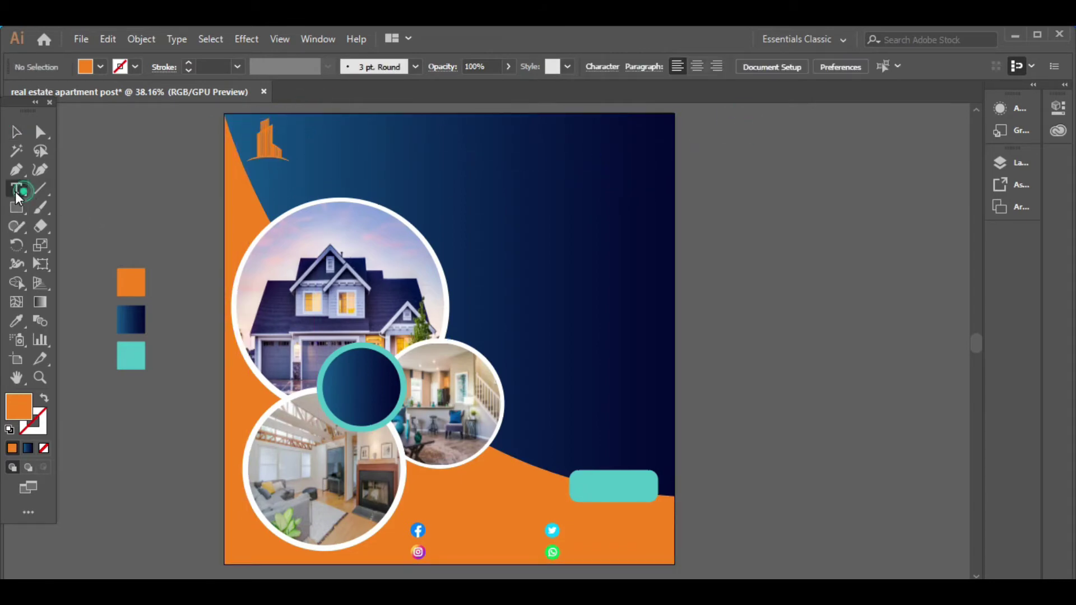
left_click(287, 138)
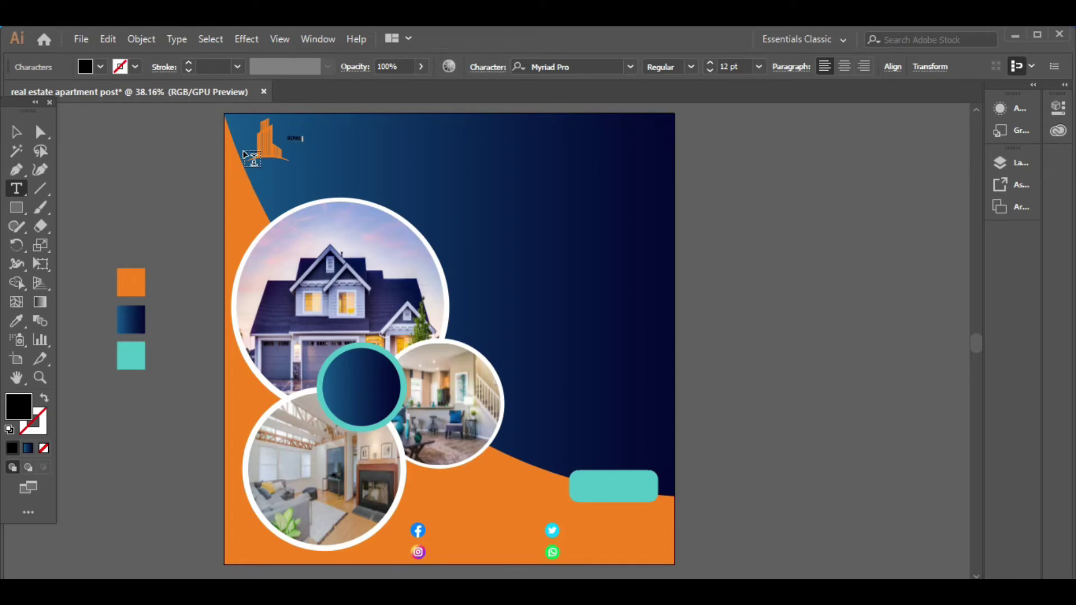
left_click(16, 132)
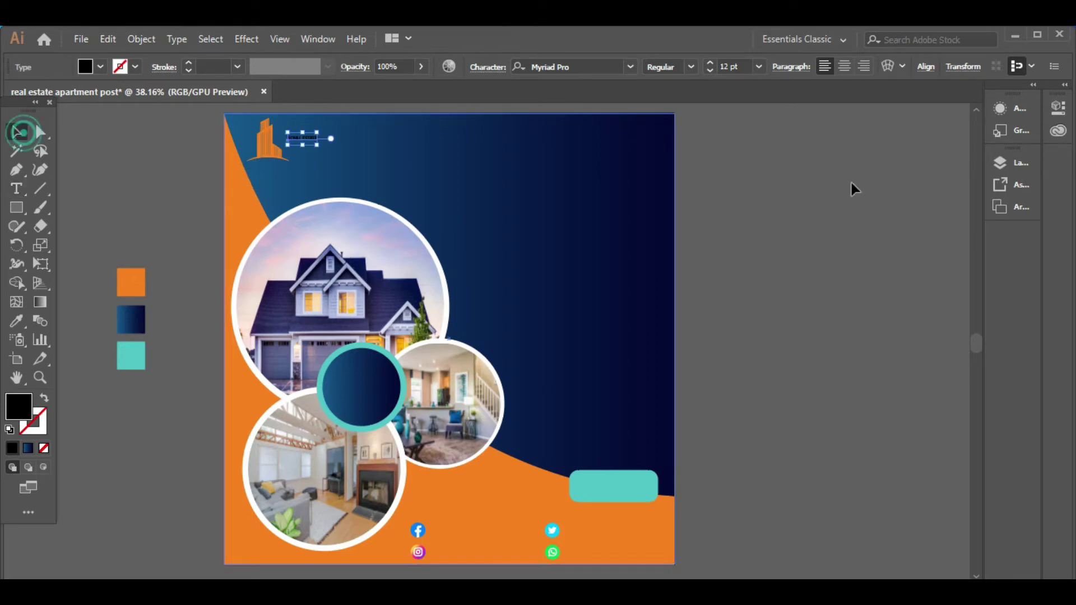
left_click(92, 67)
left_click(32, 93)
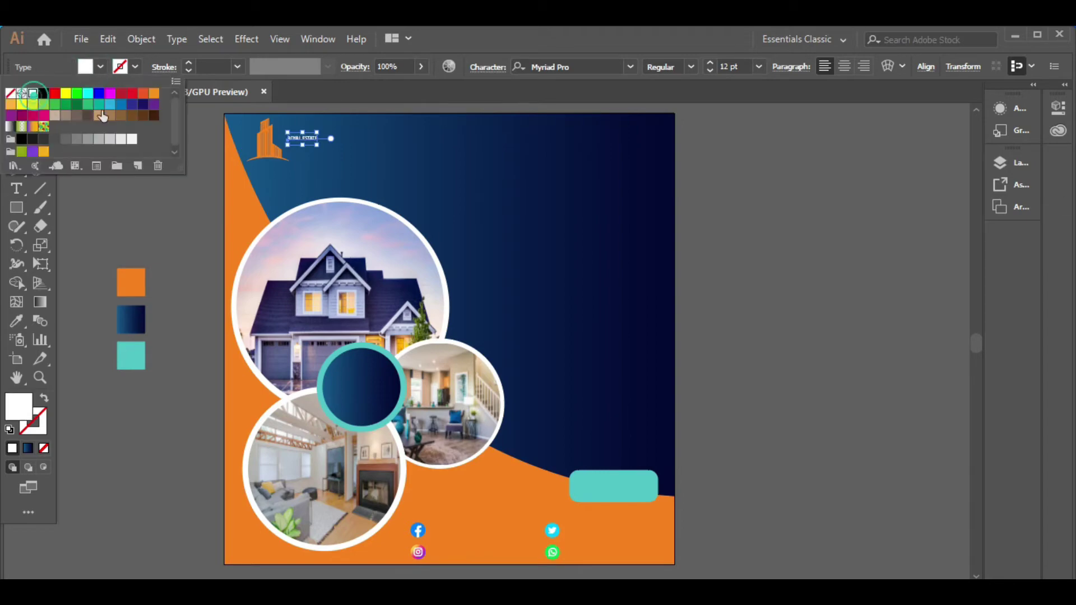
left_click(586, 67)
type("PO")
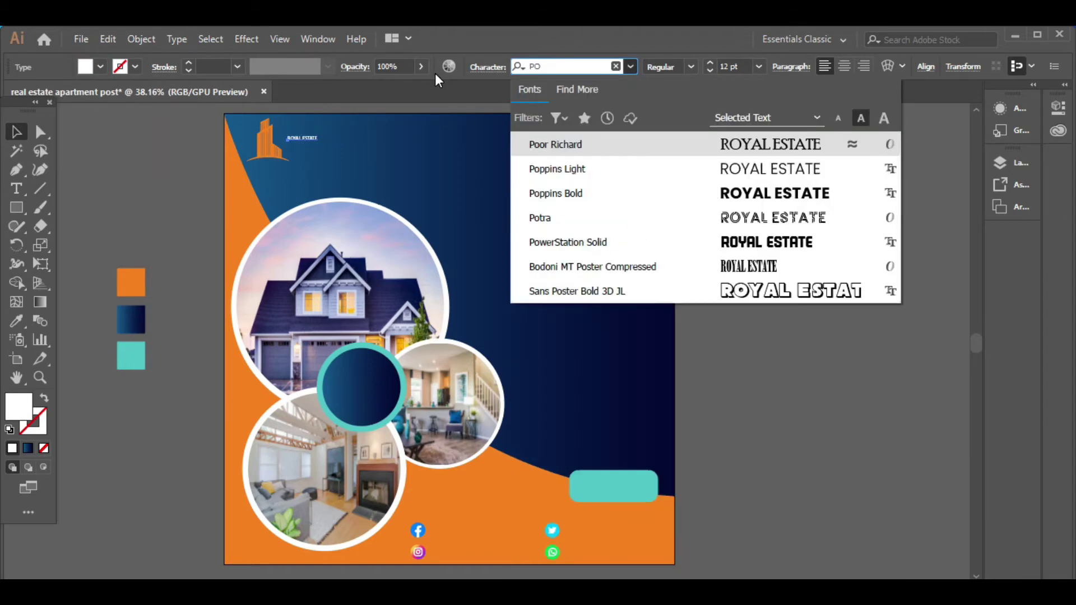
left_click(582, 196)
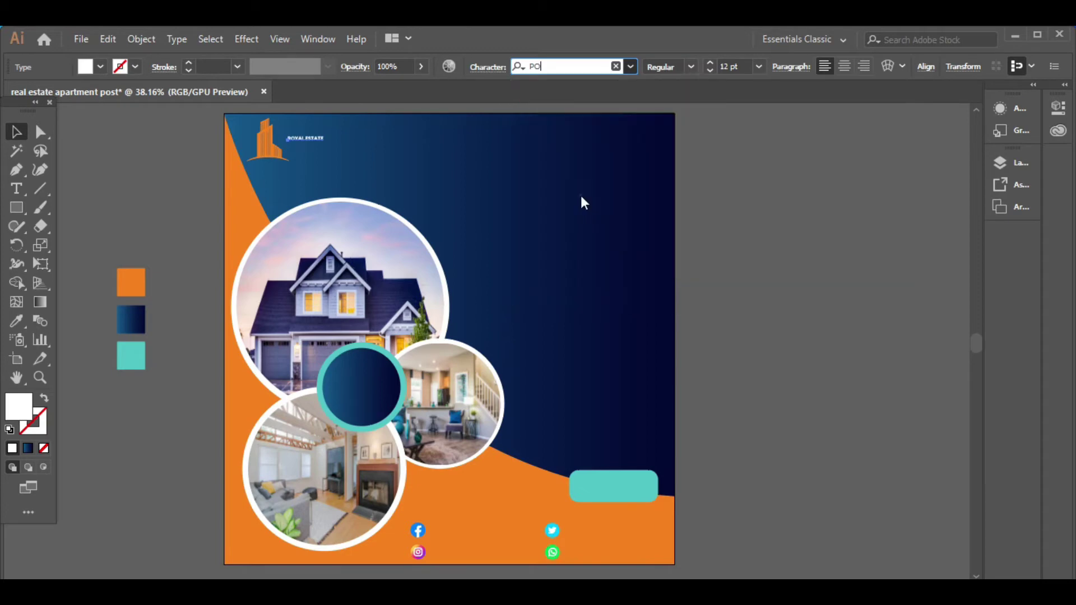
type("oppins")
left_click(711, 63)
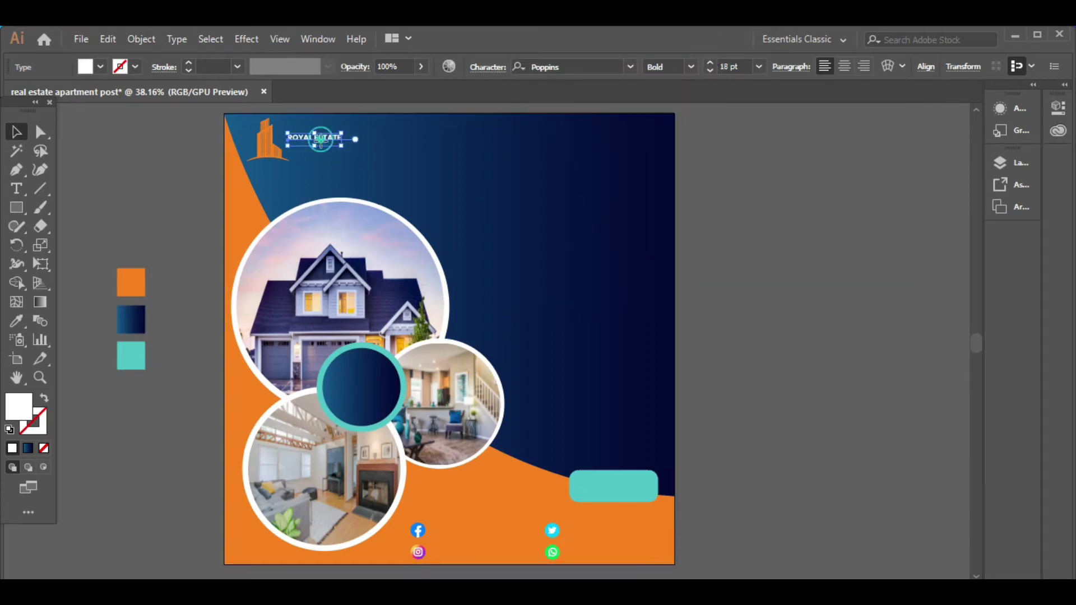
left_click_drag(324, 139, 324, 162)
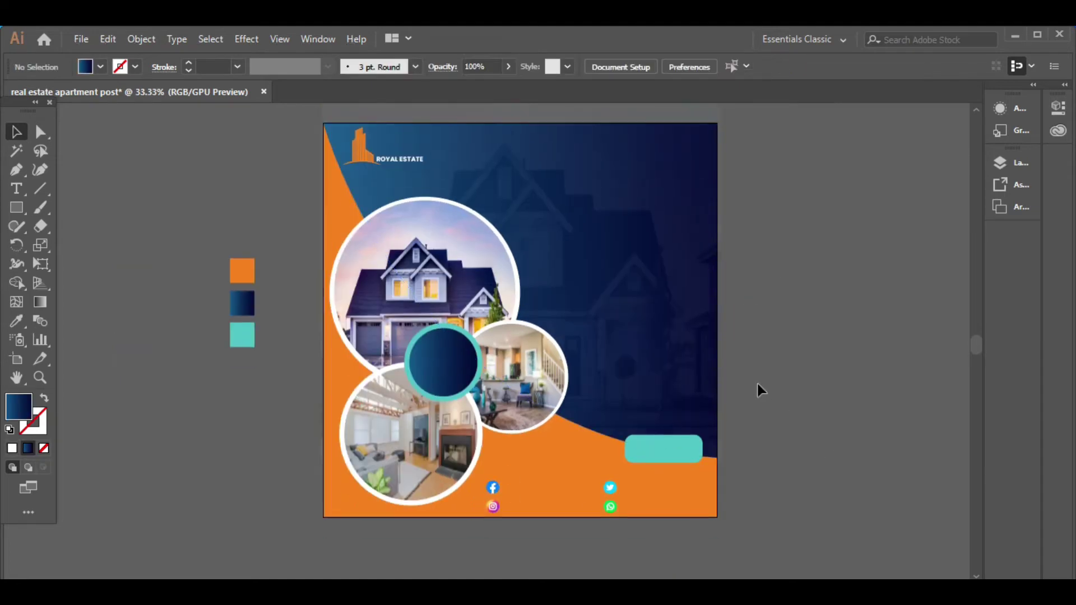
key("t")
left_click(507, 486)
key("ctrl+equal")
key("ctrl+equal")
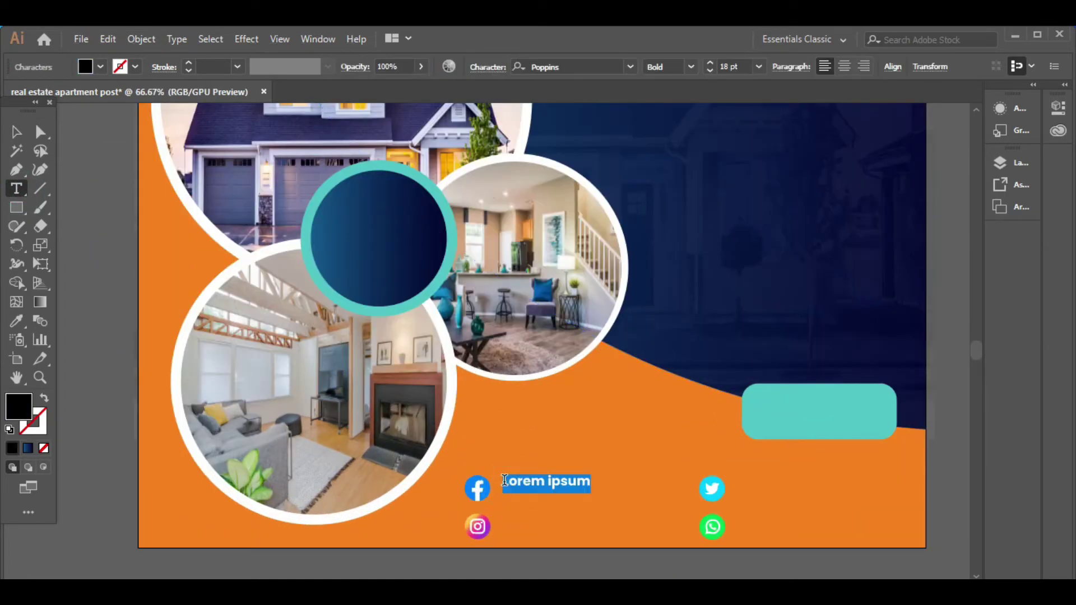
type("@www.royal.com")
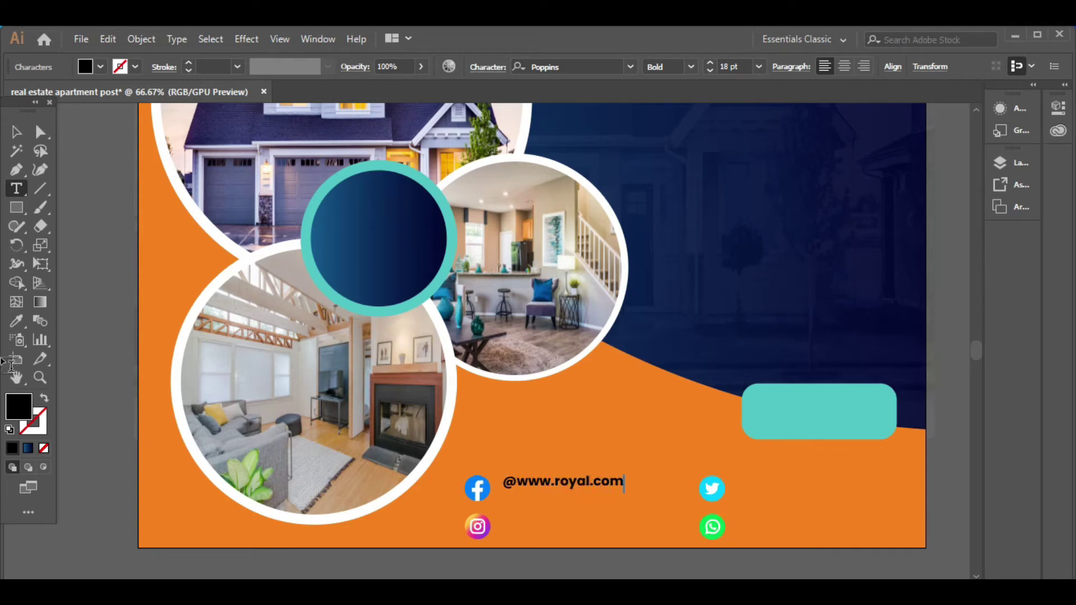
left_click(16, 131)
left_click(100, 67)
left_click(28, 91)
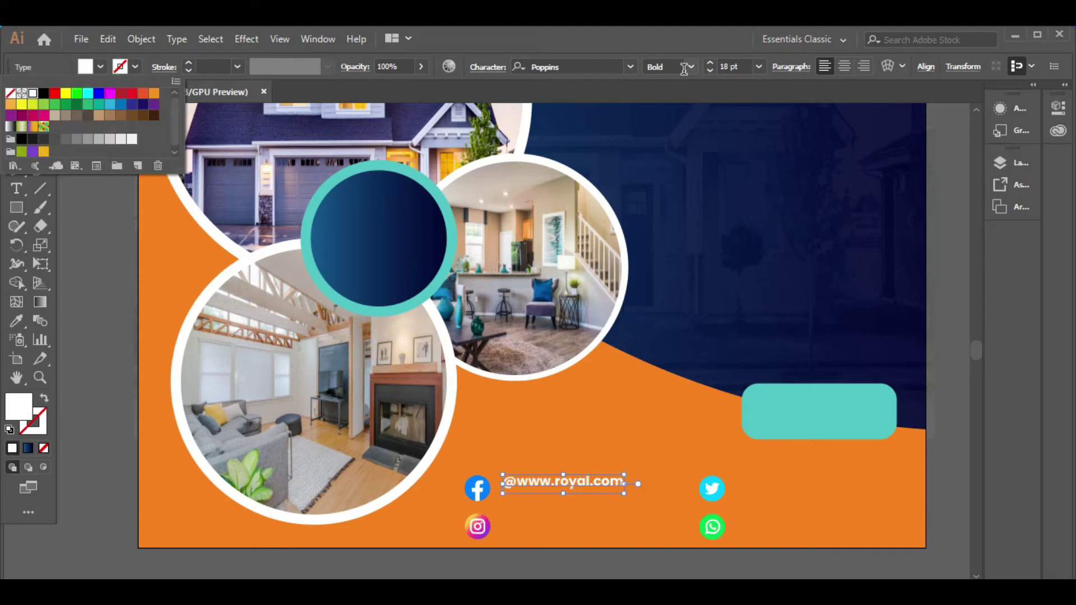
left_click(691, 70)
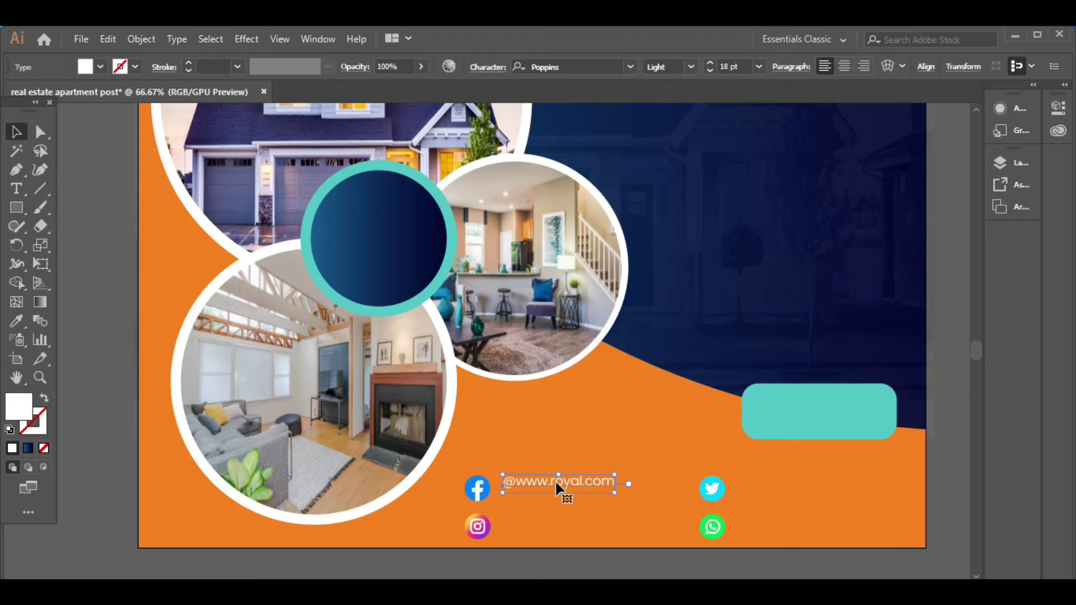
mouse_move(555, 480)
left_mouse_down()
mouse_move(553, 531)
mouse_move(790, 487)
left_mouse_up()
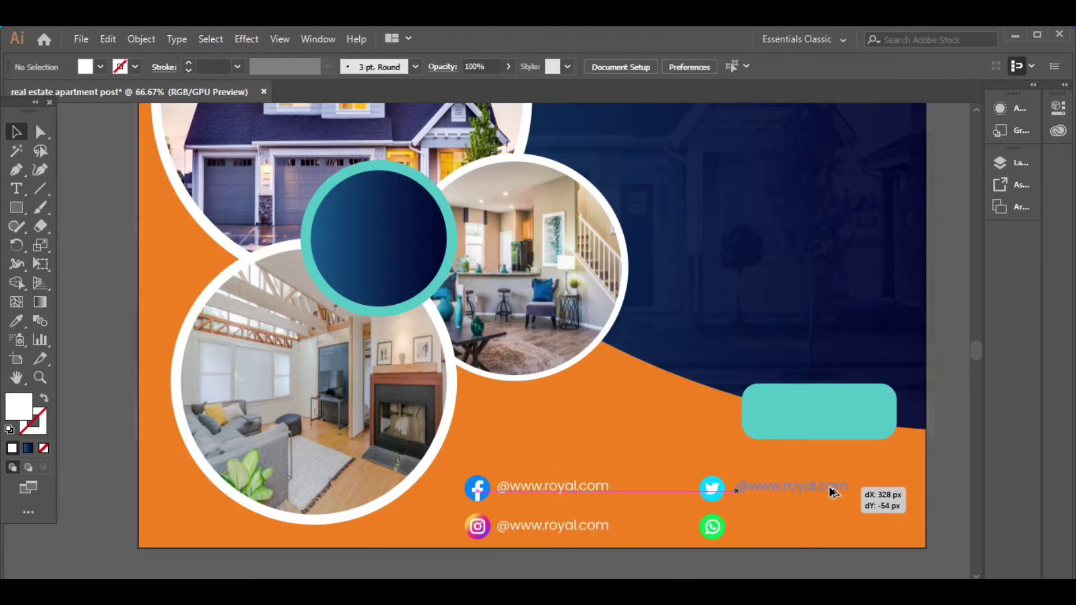
left_click(957, 519)
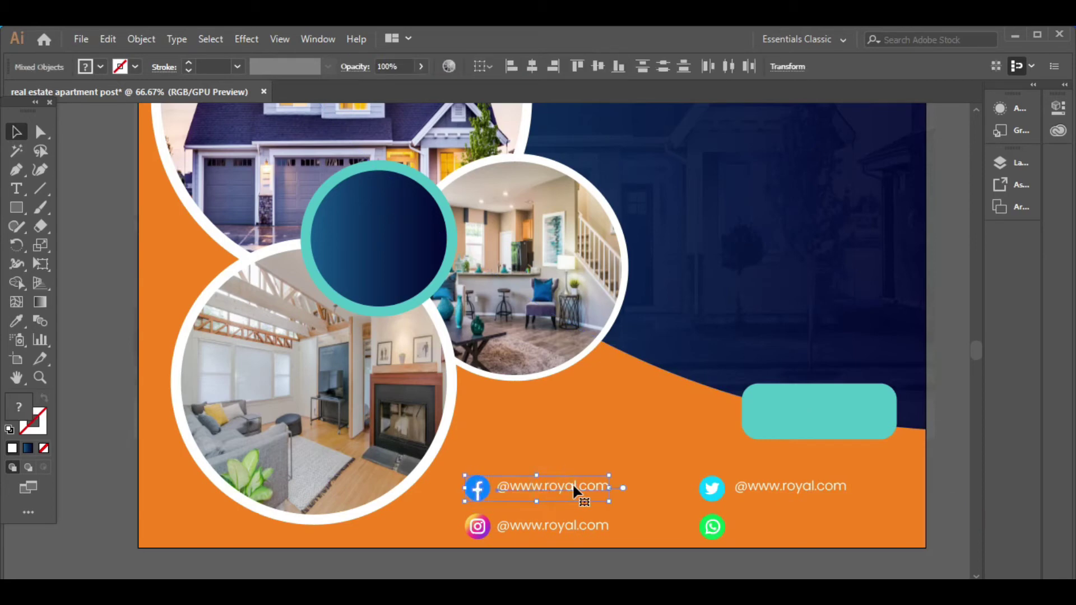
left_click_drag(573, 485, 575, 494)
left_click(77, 422)
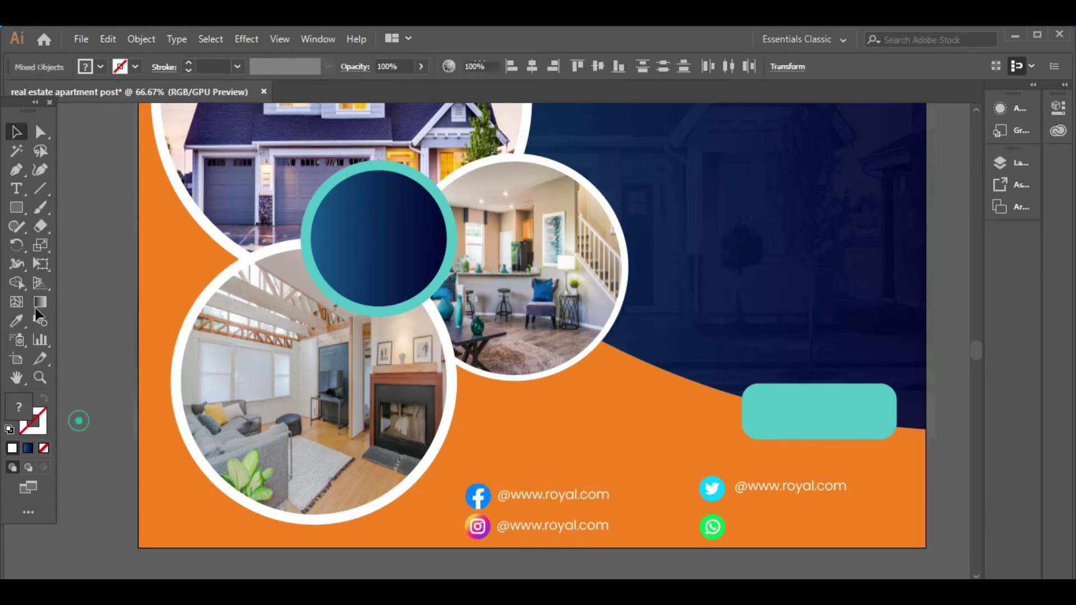
- Add a white '+92+4382+213' phone number beside the WhatsApp icon
key("t")
left_click(733, 518)
key("BackSpace")
type("+92+4382+213")
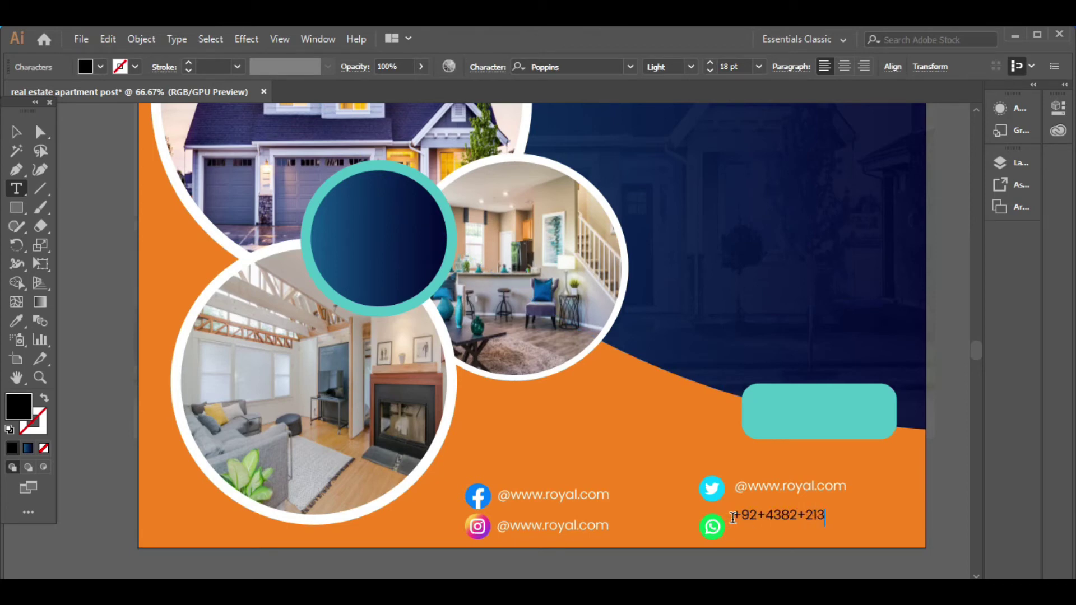
key("Escape")
left_click(100, 67)
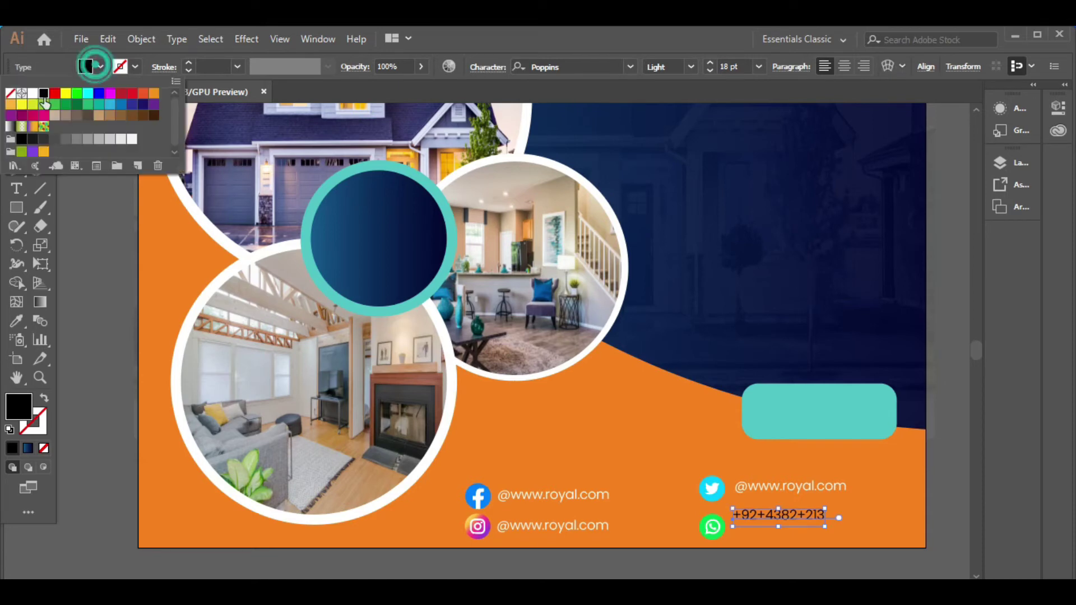
left_click(40, 93)
key("Escape")
key("shift+Down")
key("shift+Down")
key("shift+Down")
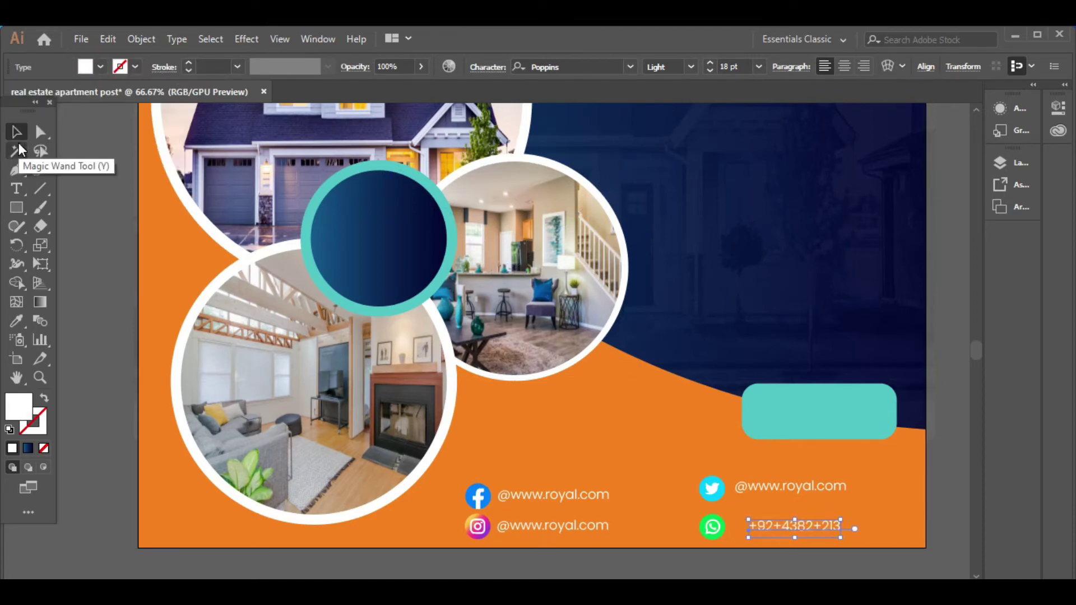
key("ctrl+shift+a")
- Move the Twitter icon and its text down to line up with the others
mouse_move(685, 512)
left_mouse_down()
mouse_move(714, 490)
mouse_move(801, 502)
left_mouse_up()
left_click(781, 564)
left_click(808, 498)
key("ctrl+shift+a")
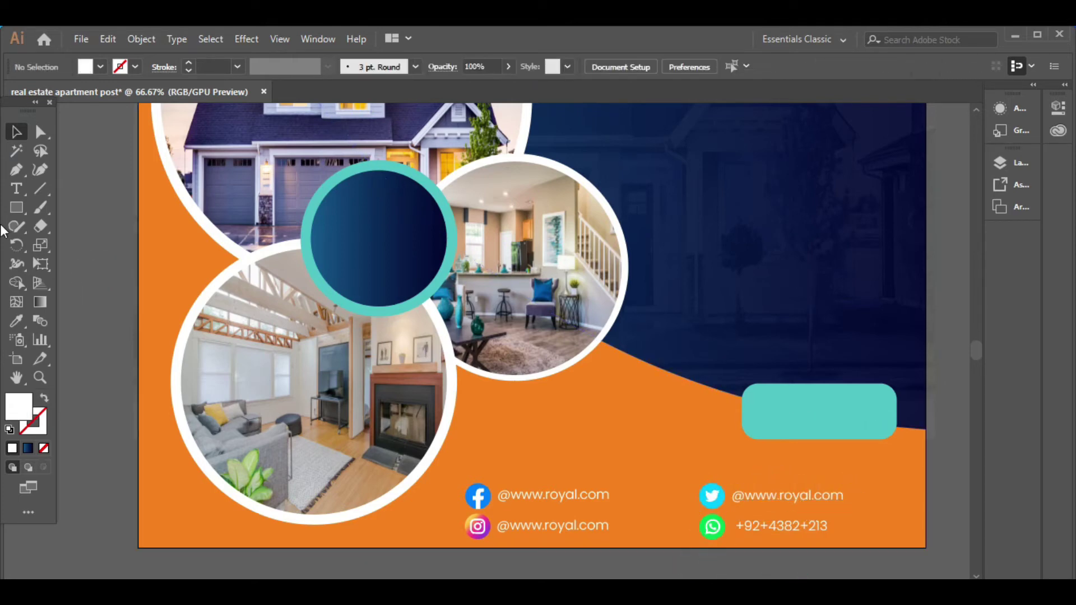
- Type 'BOOK NOW' on the teal button in white at 28 pt
left_click_drag(16, 189, 70, 187)
left_click(774, 402)
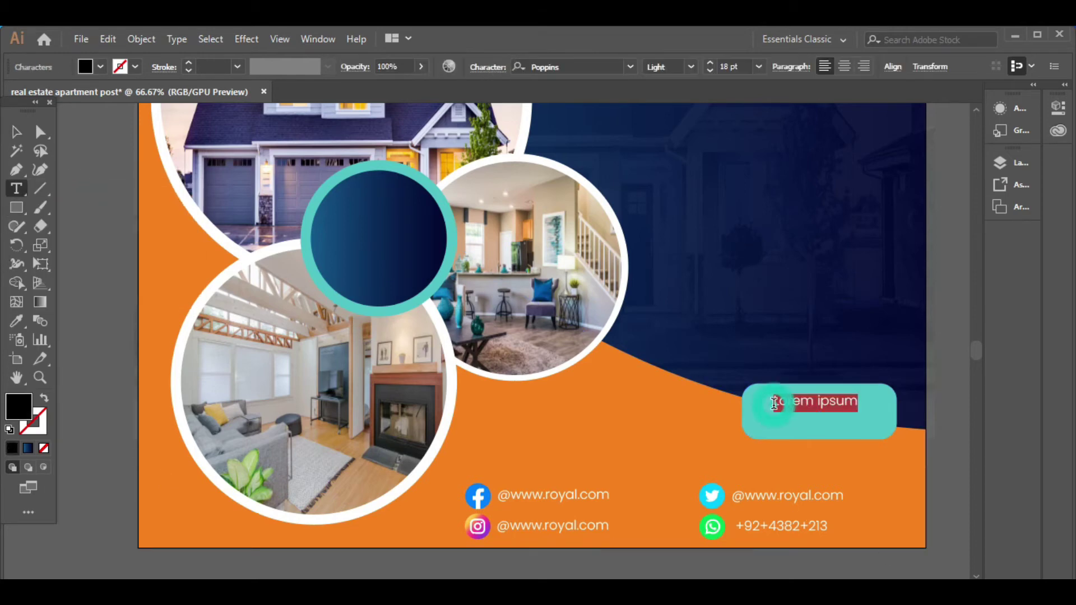
type("C")
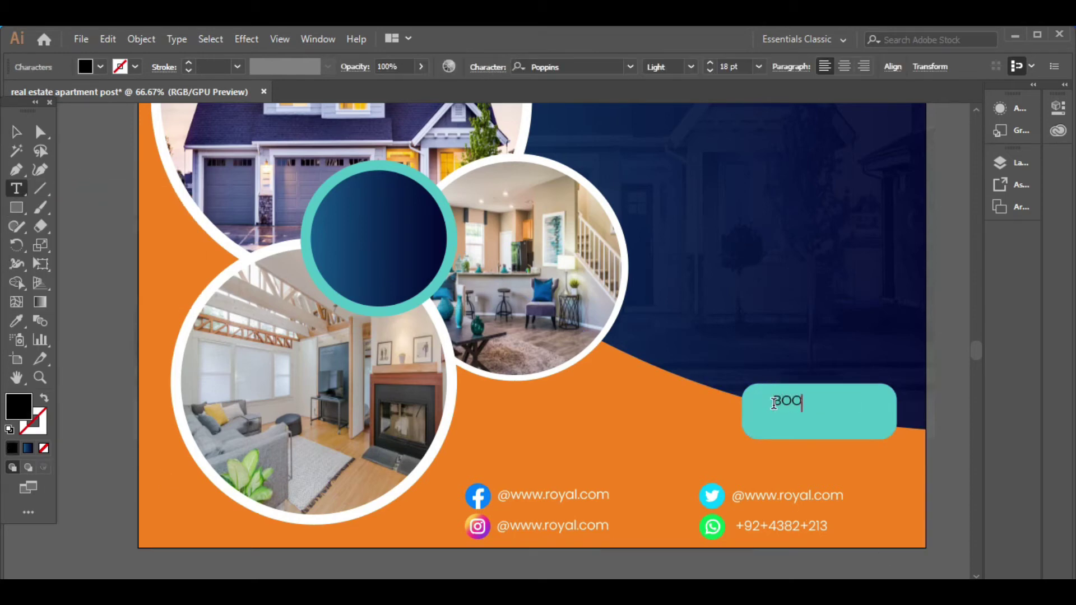
type("K NOW")
key("Escape")
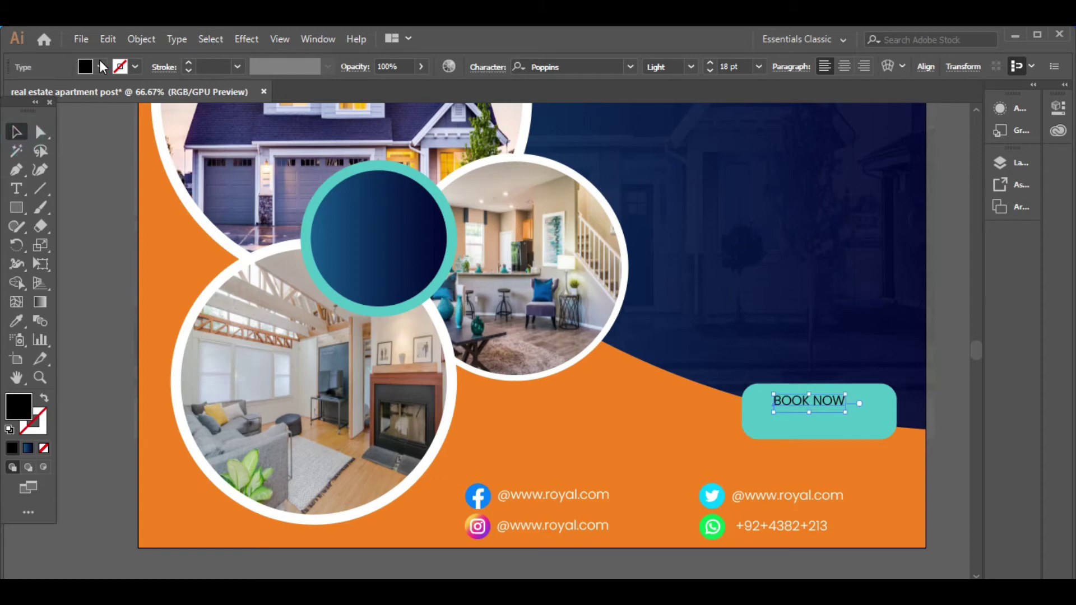
left_click(100, 67)
left_click(31, 95)
key("Escape")
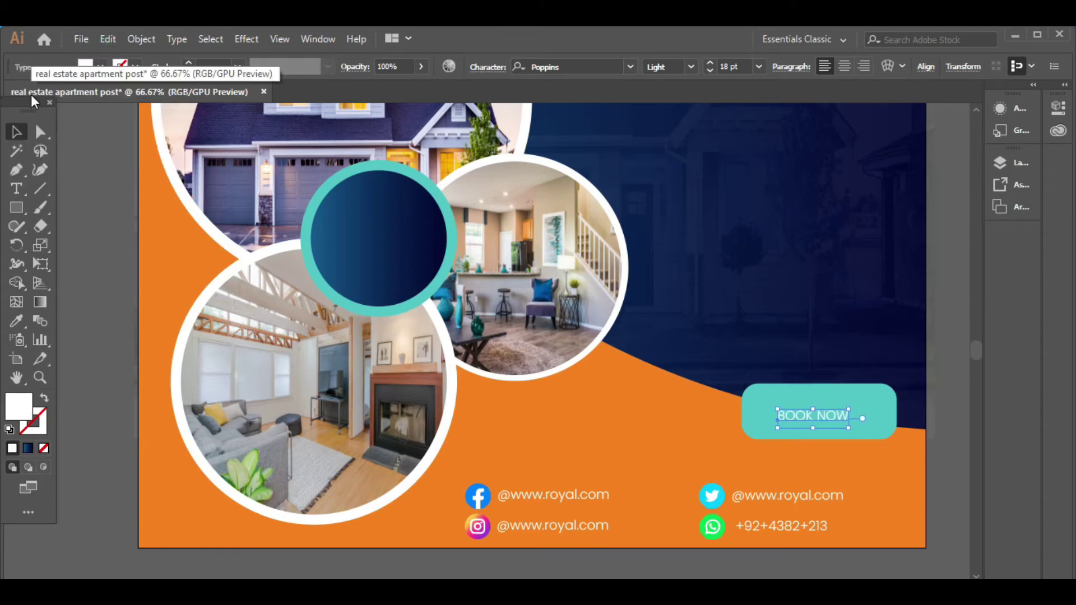
left_click(710, 63)
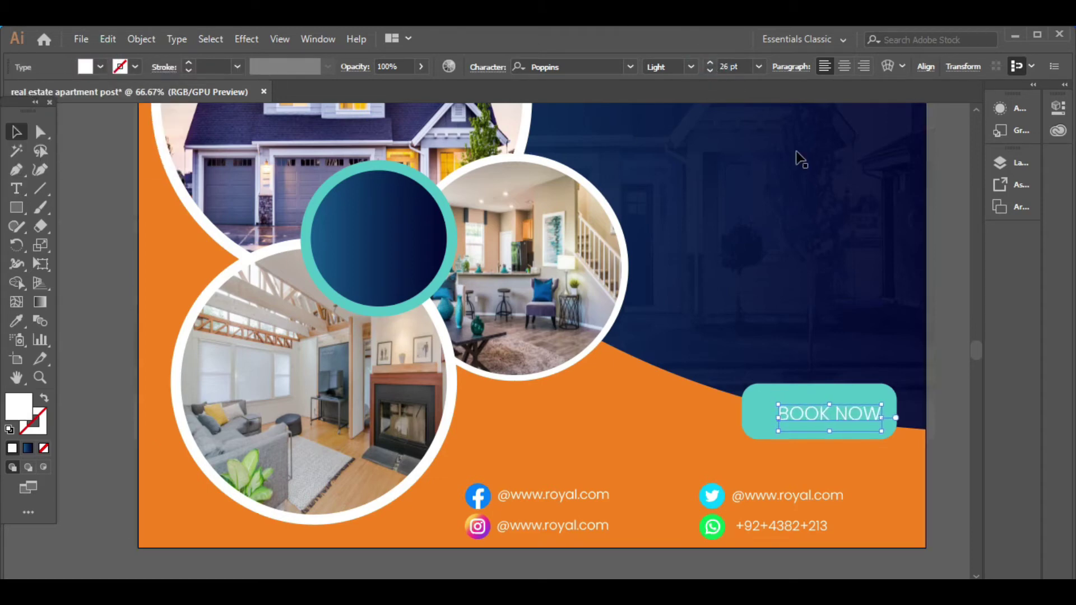
left_click(710, 64)
left_click(710, 64)
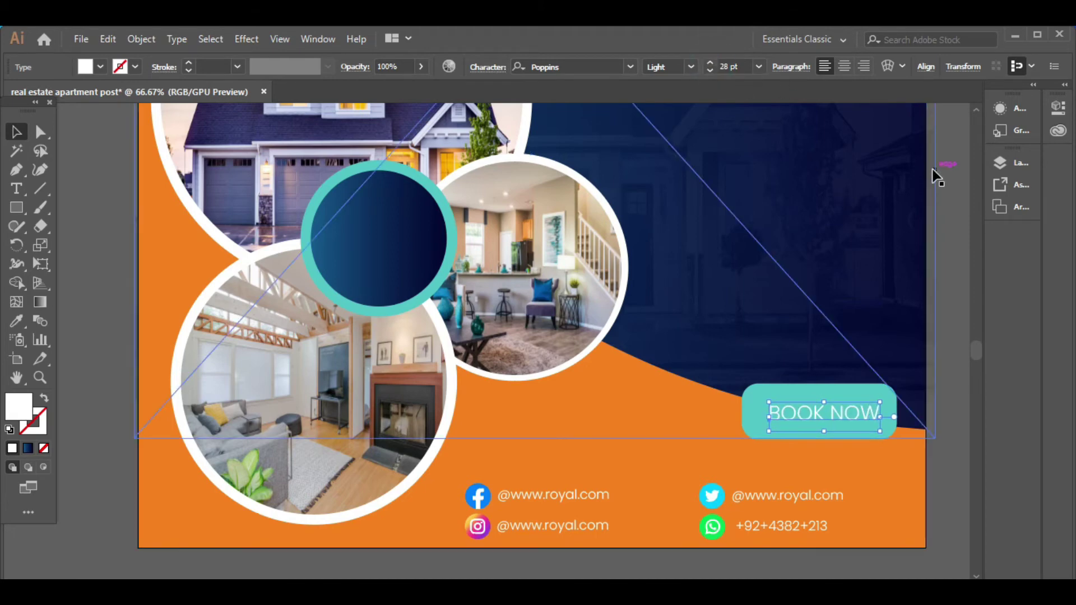
left_click(953, 331)
key("ctrl+minus")
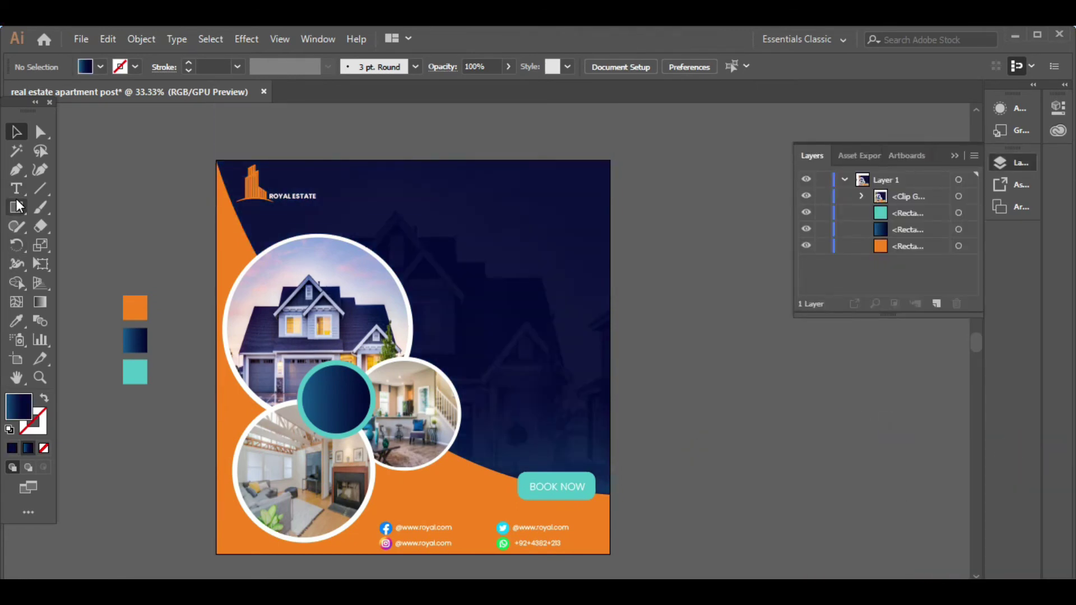
- Add 'FIND YOUR' at the upper right in white Poppins Bold 50 pt
left_click_drag(16, 189, 89, 192)
left_click(492, 196)
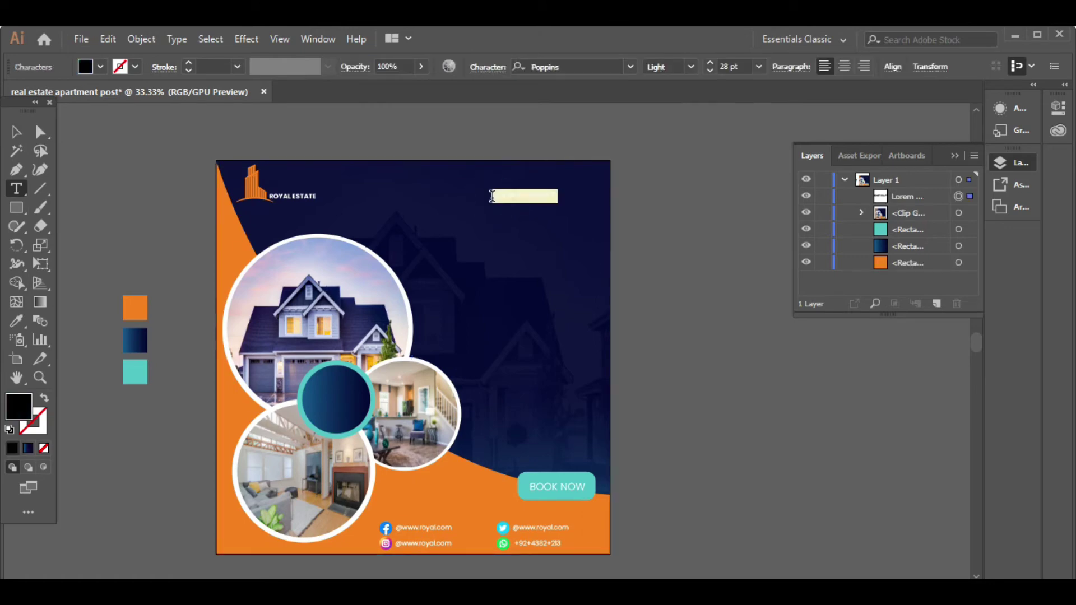
type("FIND YOUR")
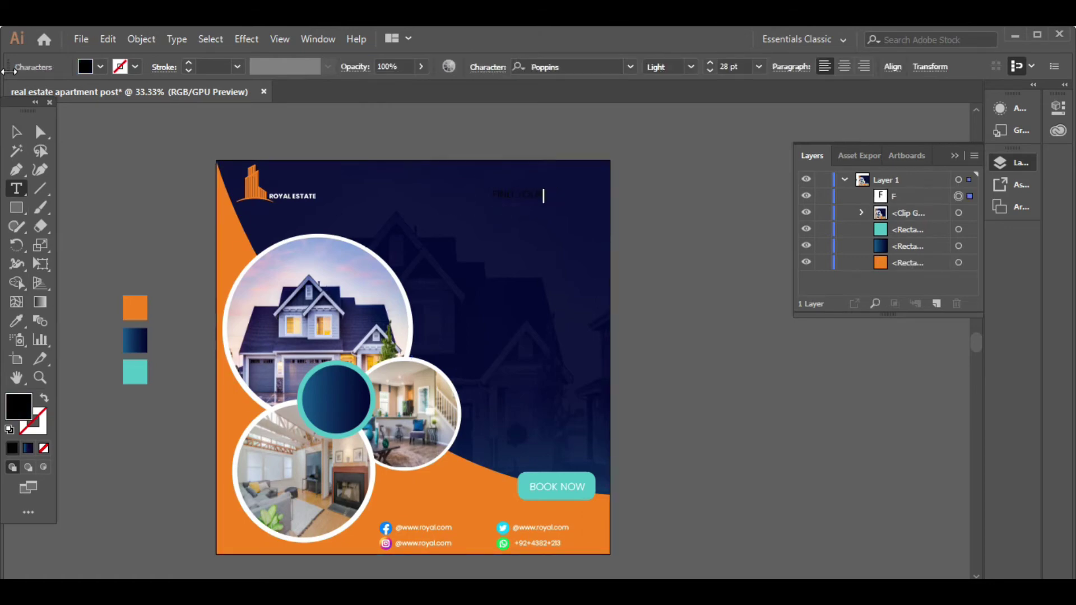
key("Escape")
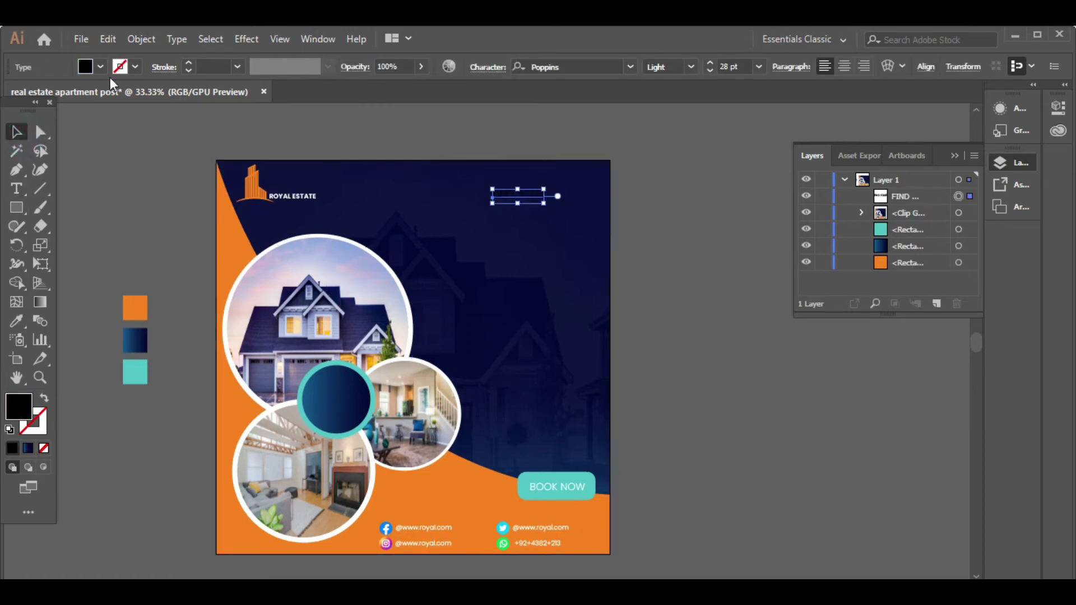
left_click(100, 67)
left_click(31, 92)
left_click(574, 67)
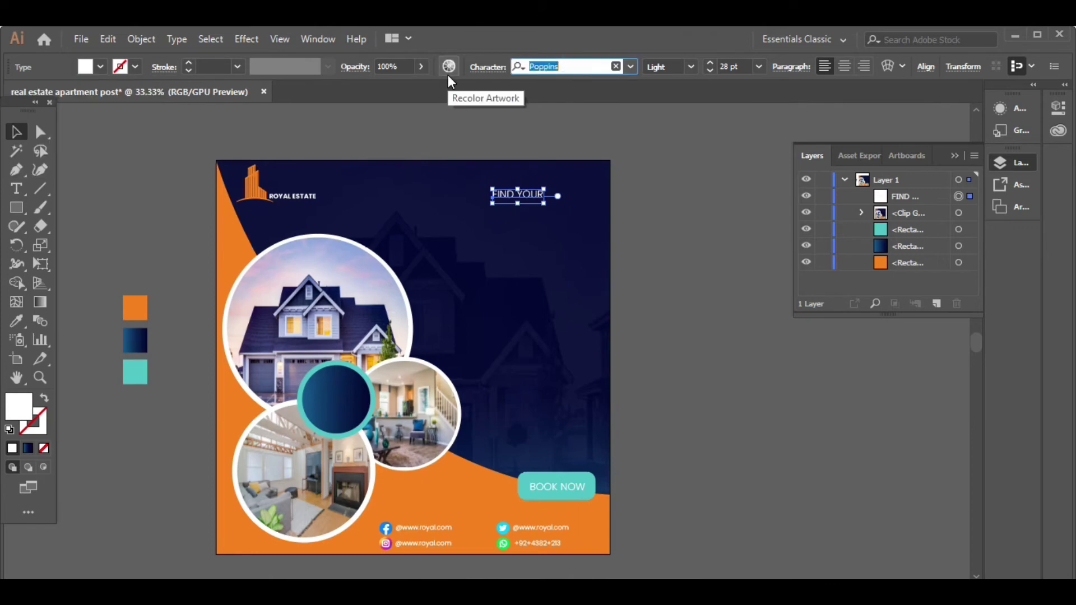
left_click(691, 67)
left_click(669, 101)
scroll(714, 61, "up", 3)
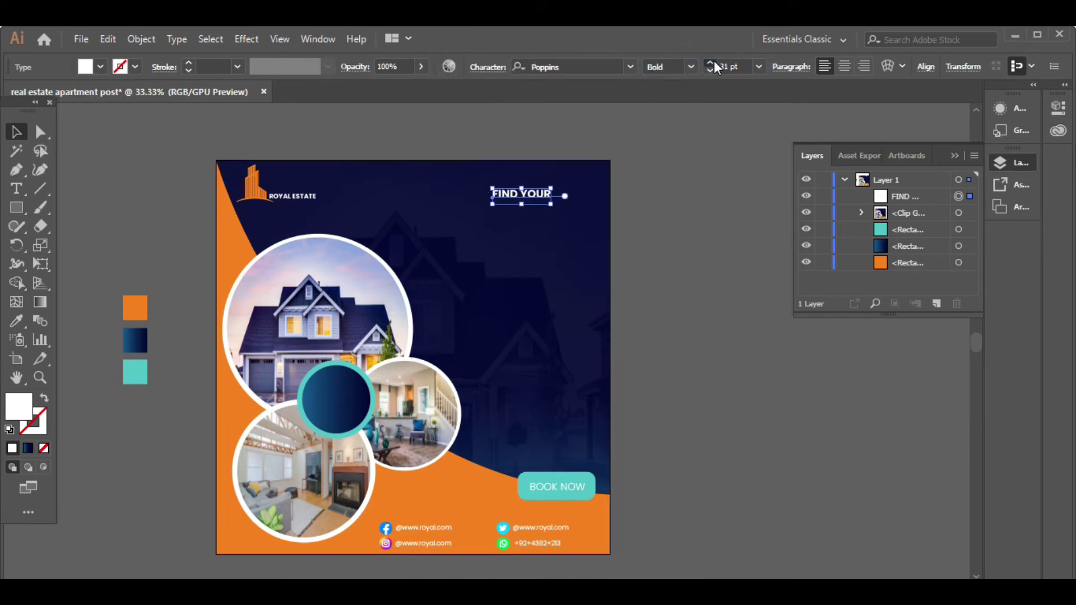
scroll(714, 61, "up", 8)
scroll(714, 61, "up", 10)
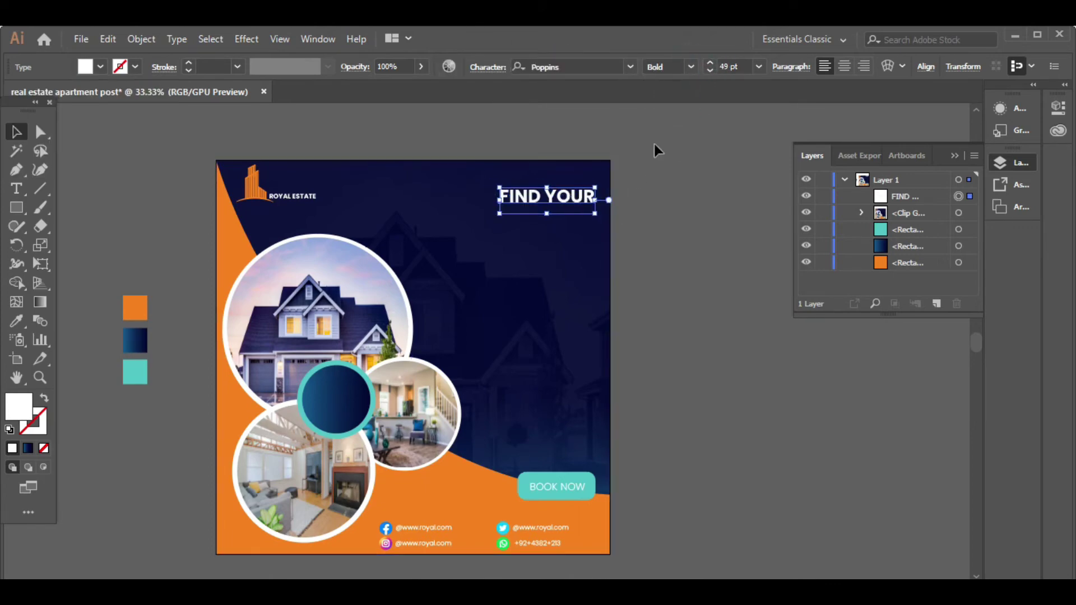
left_click(710, 63)
left_click(704, 247)
- Add 'DREAM' below it, sample the orange colour, and enlarge it
left_click(17, 188)
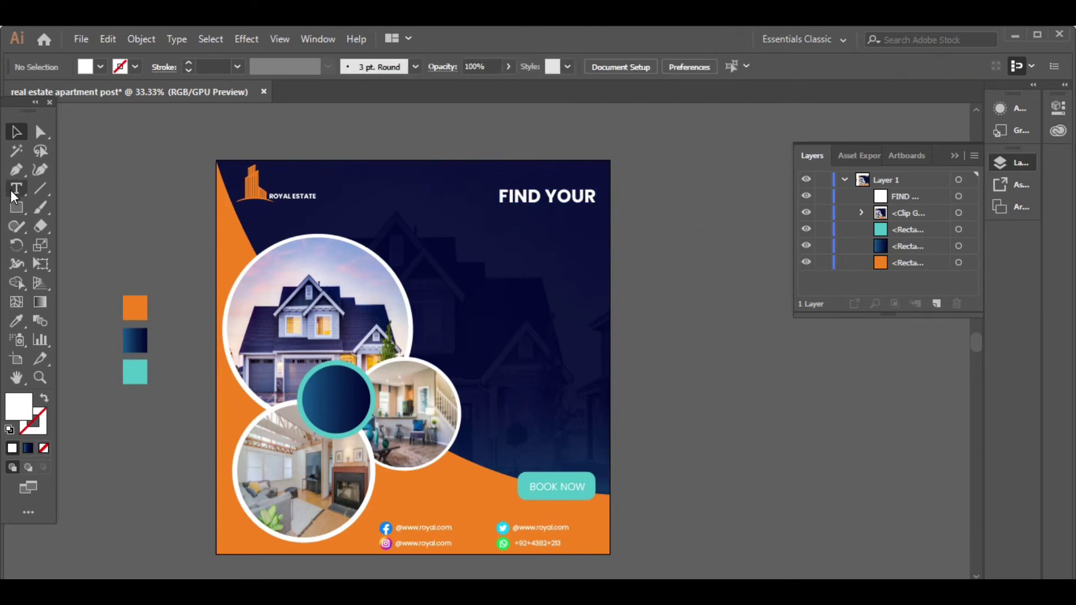
left_click(498, 219)
type("APPARTMENT")
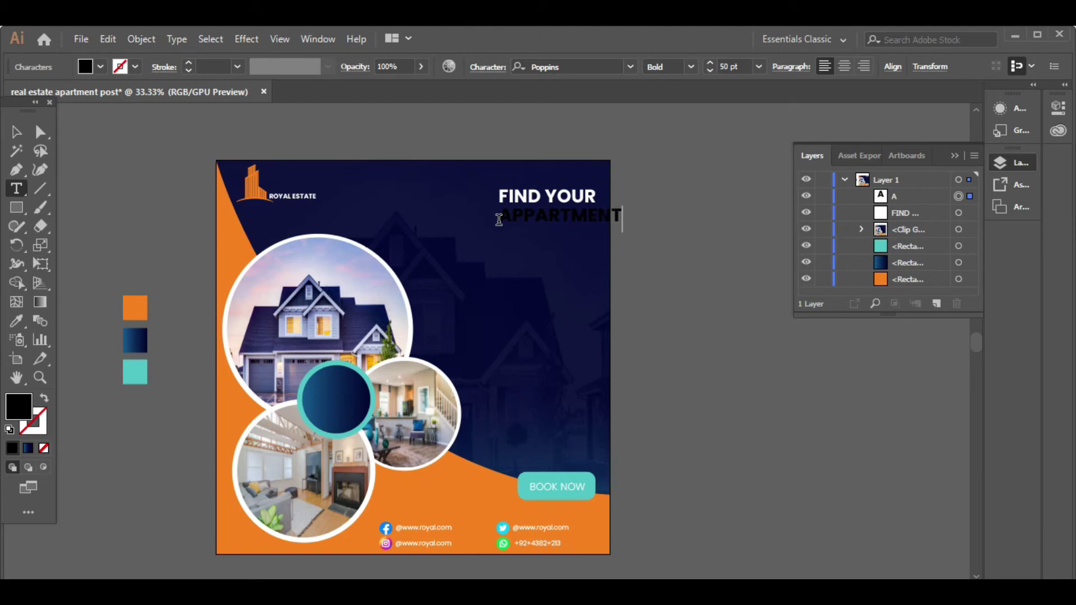
key("BackSpace")
key("BackSpace")
key("BackSpace")
key("BackSpace")
key("BackSpace")
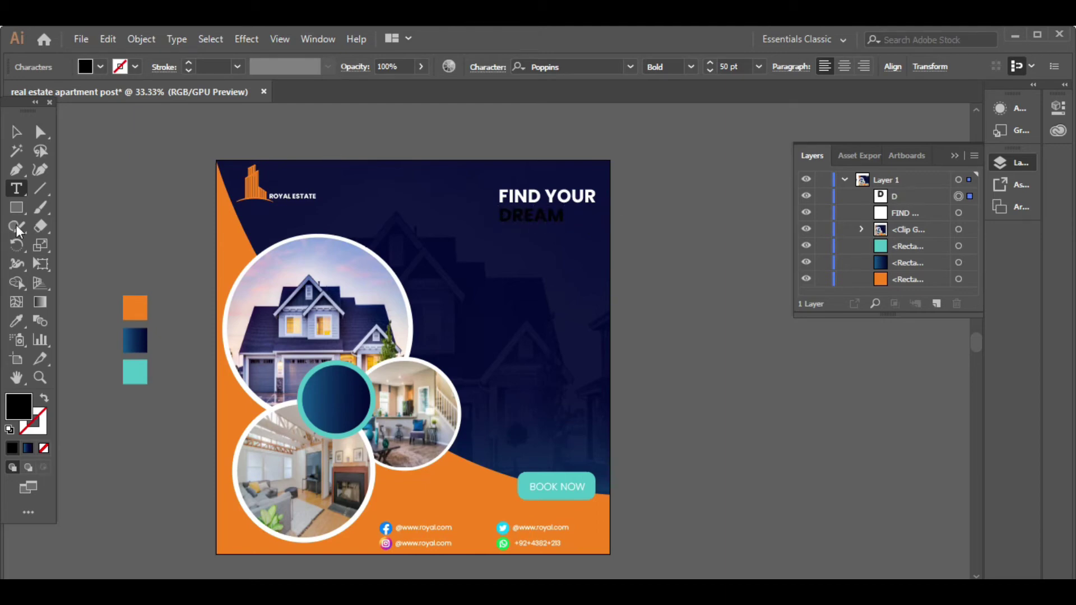
left_click(16, 131)
left_click(17, 320)
left_click(135, 307)
key("v")
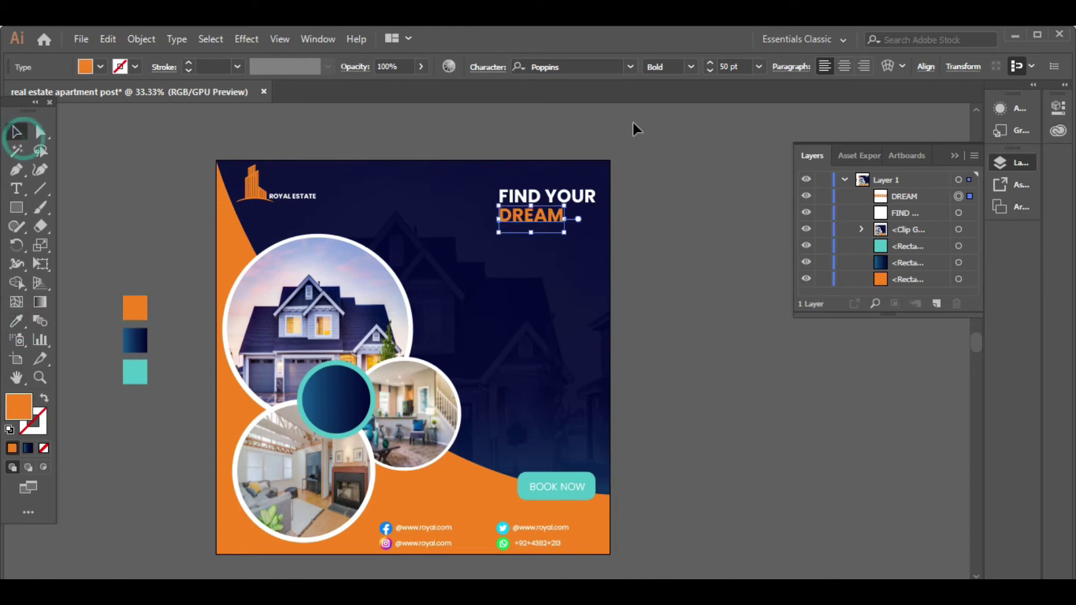
left_click(715, 62)
left_click(715, 62)
left_click(712, 62)
left_click(712, 63)
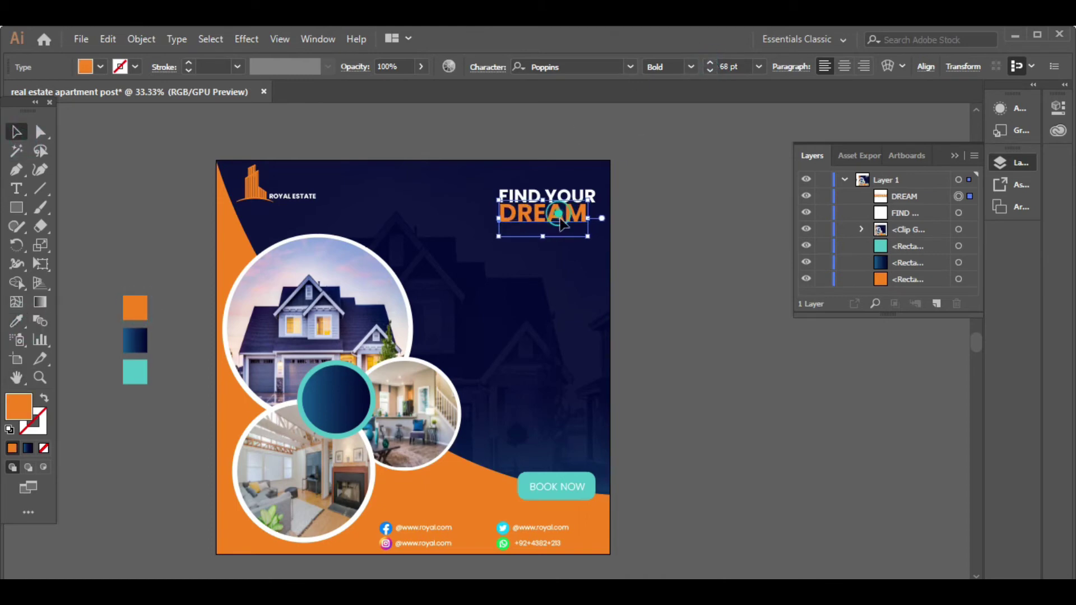
left_click(711, 63)
left_click(711, 63)
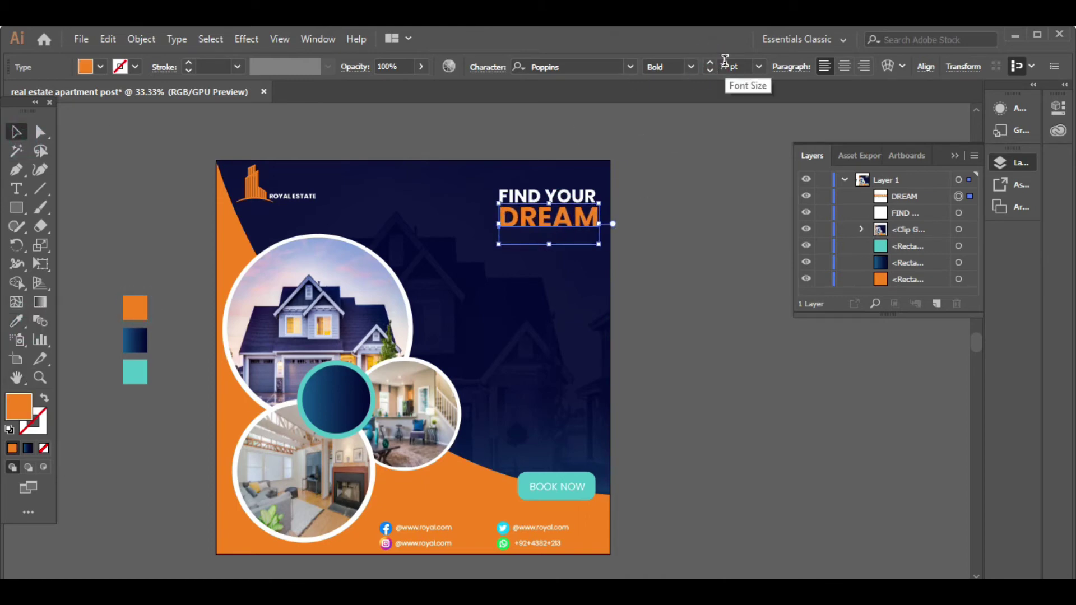
left_click(422, 126)
- Add 'APPARTMENT' below DREAM in white at 41 pt
key("t")
left_click(501, 247)
type("APPA")
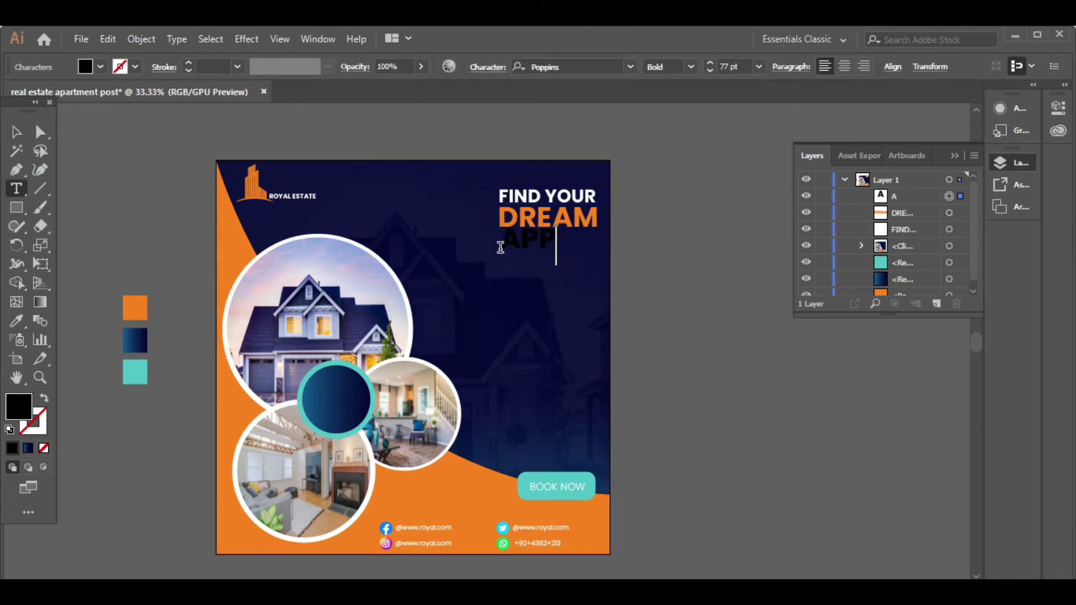
type("RTMENT")
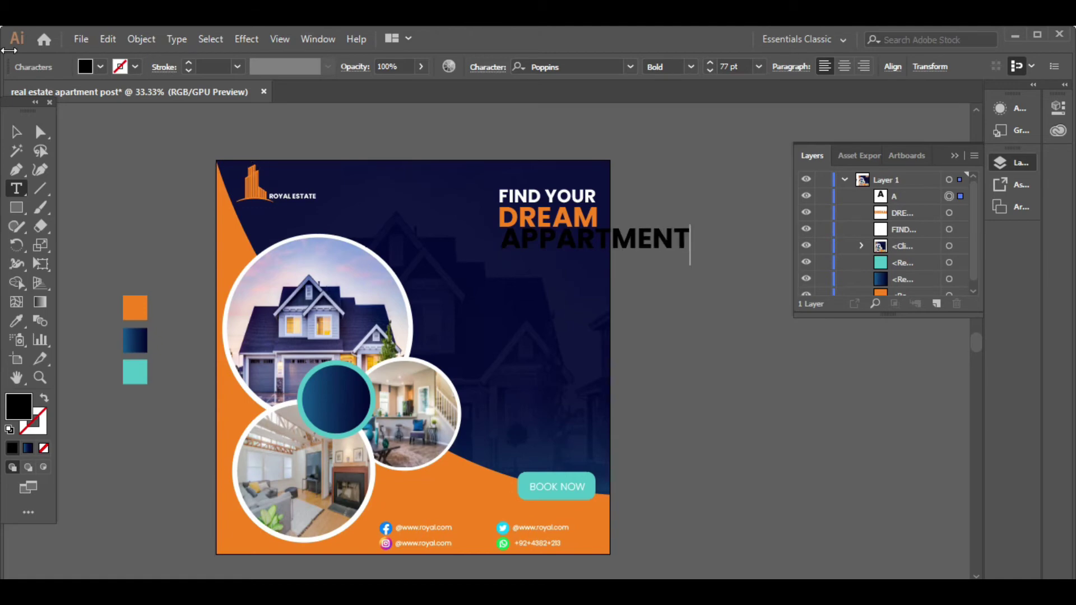
key("Escape")
left_click(101, 66)
left_click(18, 102)
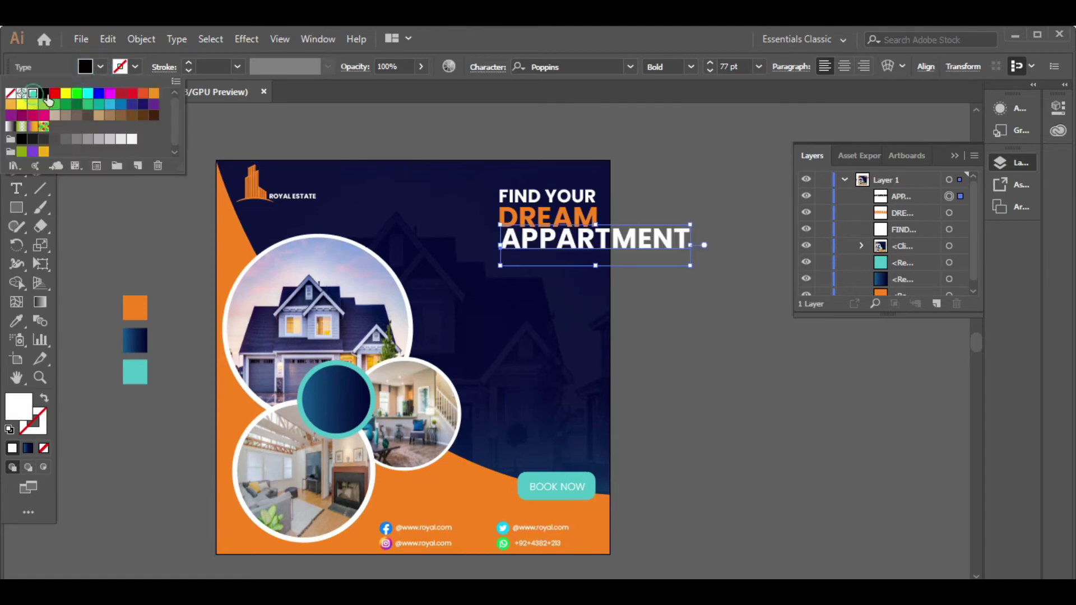
left_click(711, 71)
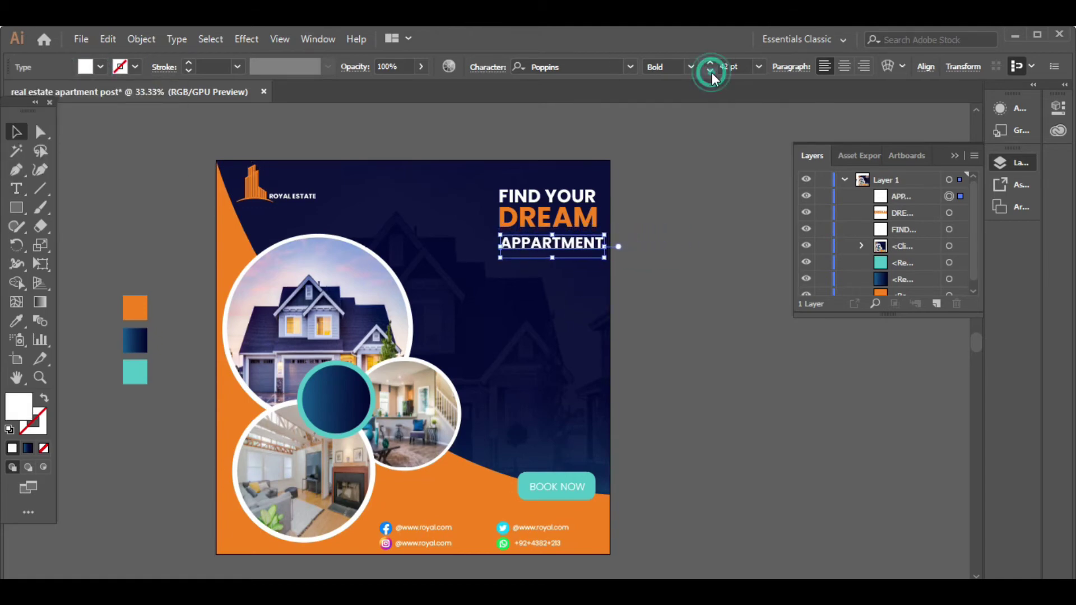
left_click(711, 71)
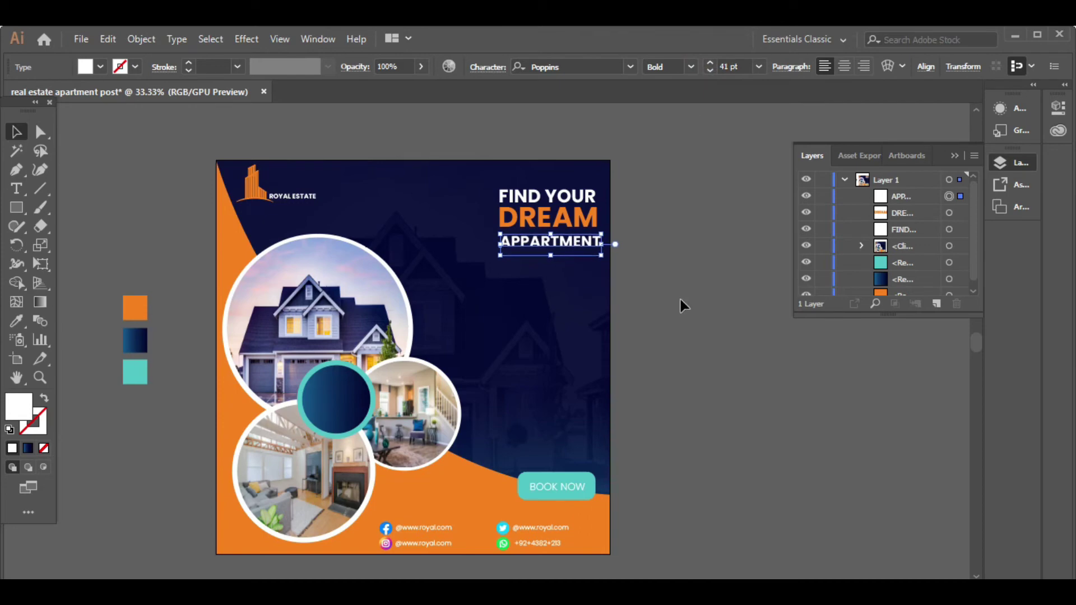
left_click(668, 307)
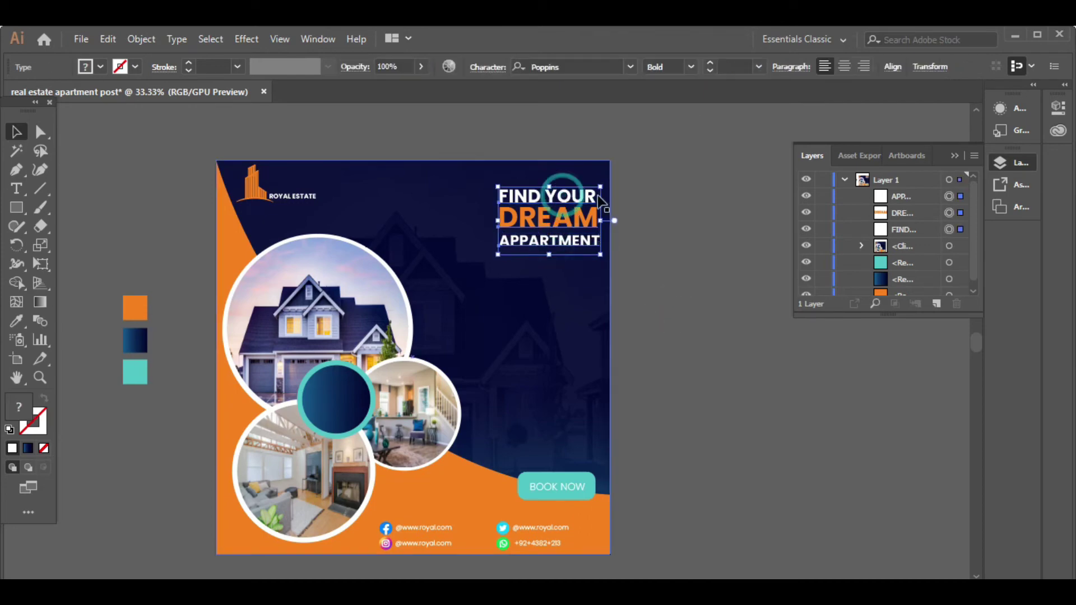
left_click_drag(612, 264, 660, 198)
left_click(701, 197)
- Place a white 'PRICE STARTED' label, 19 pt Light, inside the dark central circle
left_click_drag(594, 253, 681, 274)
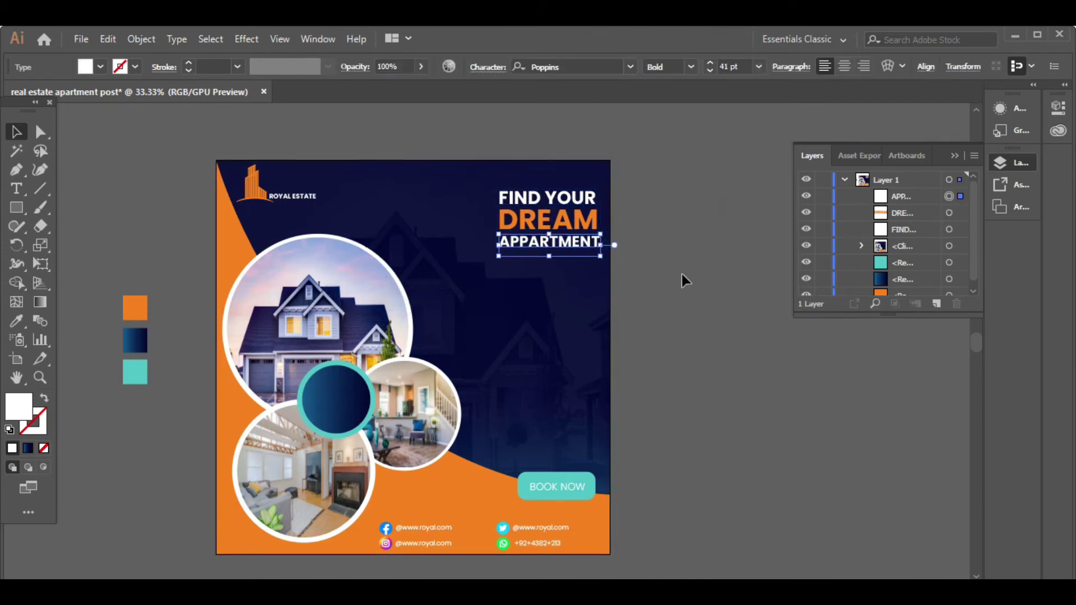
left_click(683, 284)
left_click(18, 189)
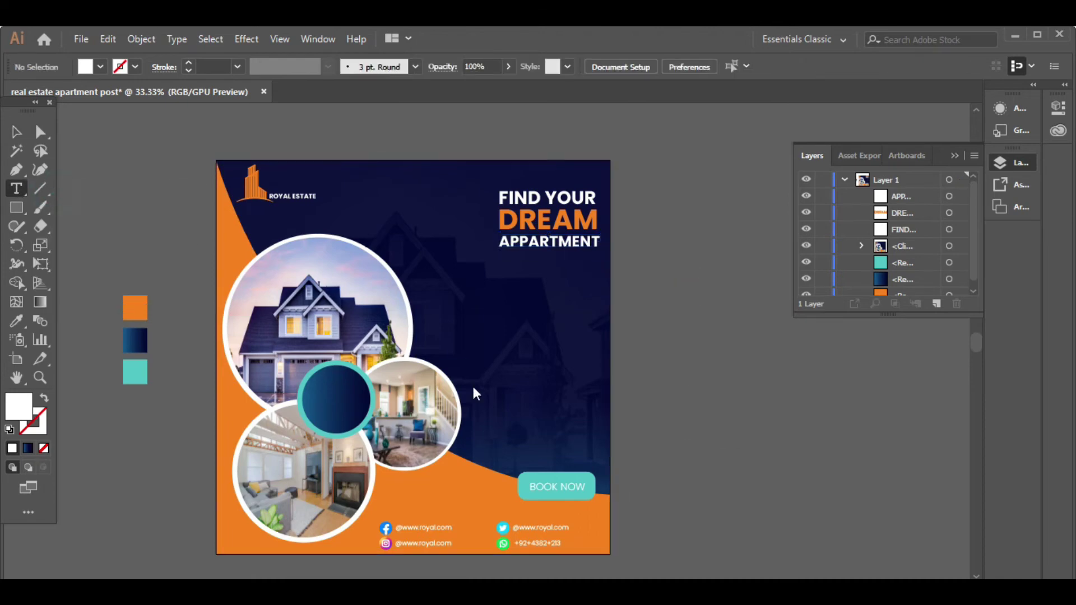
left_click(481, 314)
type("p")
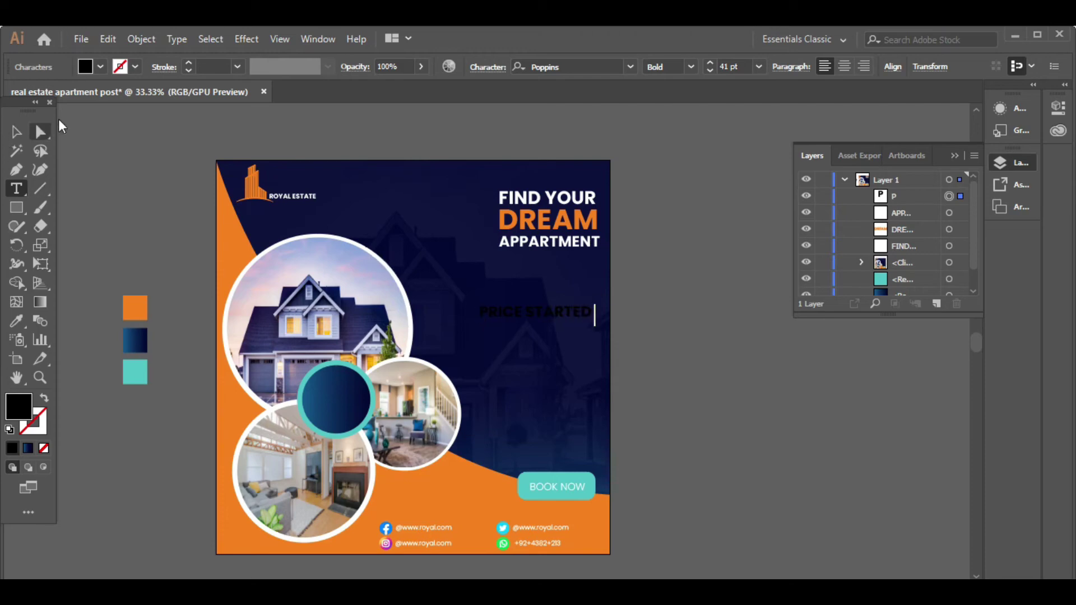
left_click(86, 67)
left_click(33, 93)
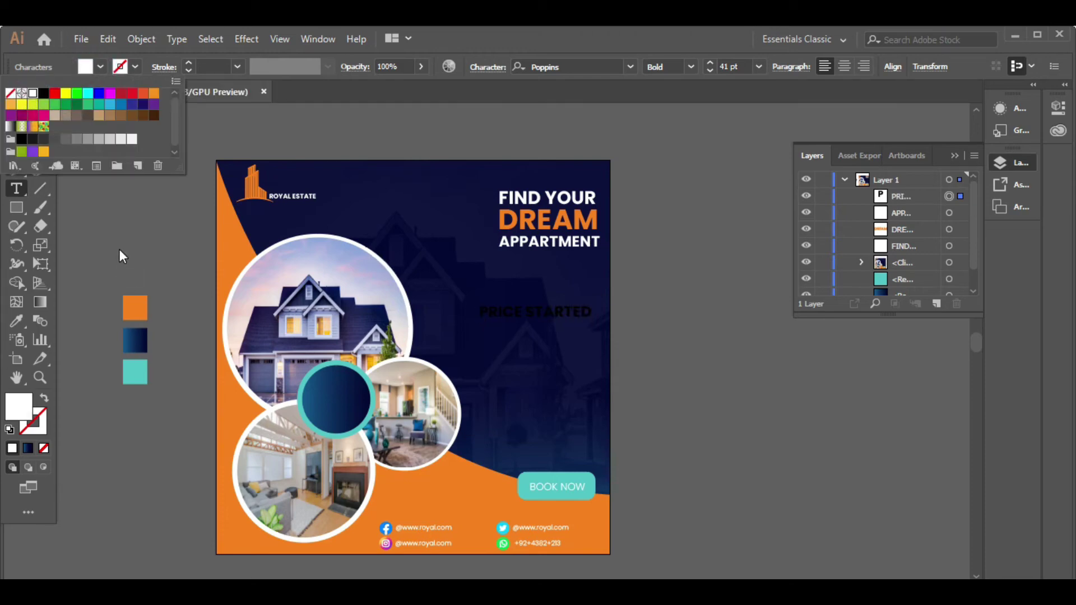
key("Escape")
left_click(100, 67)
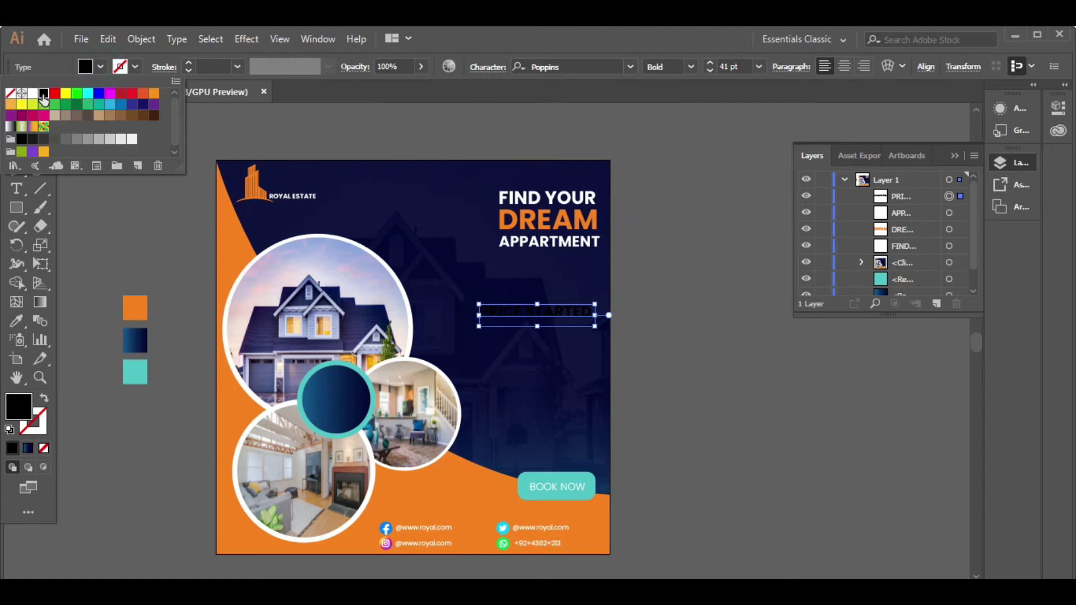
left_click(708, 99)
left_click(710, 70)
mouse_move(527, 315)
left_mouse_down()
mouse_move(331, 377)
mouse_move(353, 391)
left_mouse_up()
left_click(710, 72)
left_click(711, 71)
left_click(710, 71)
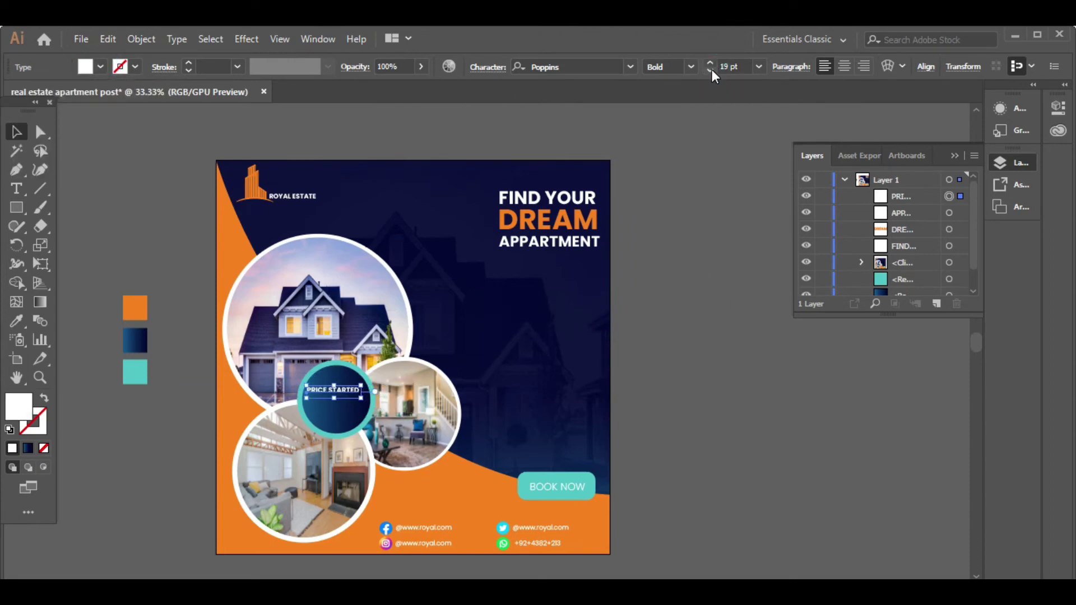
left_click(691, 67)
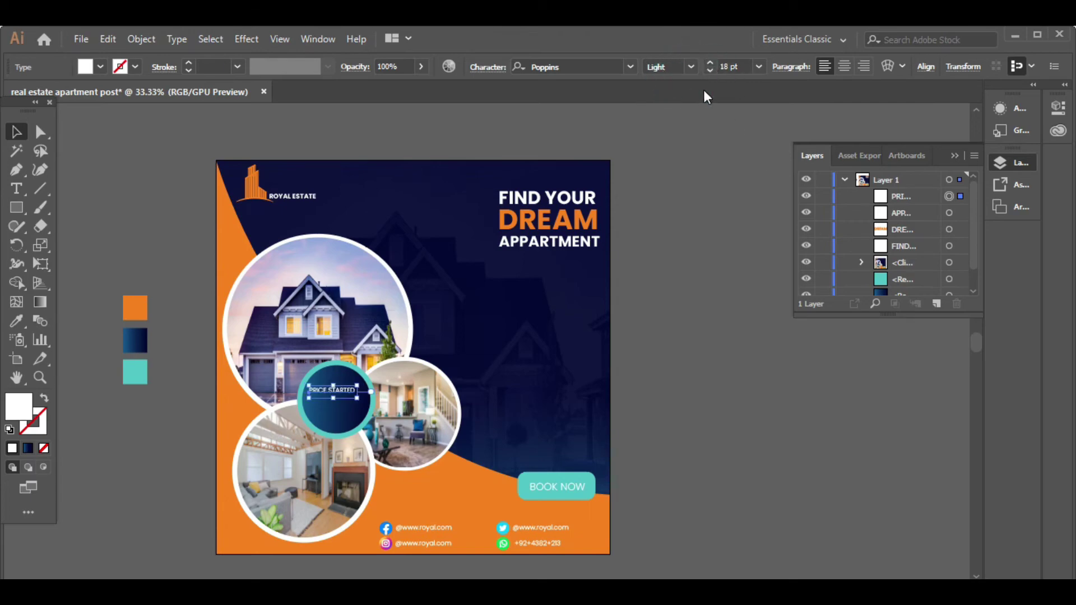
left_click(691, 261)
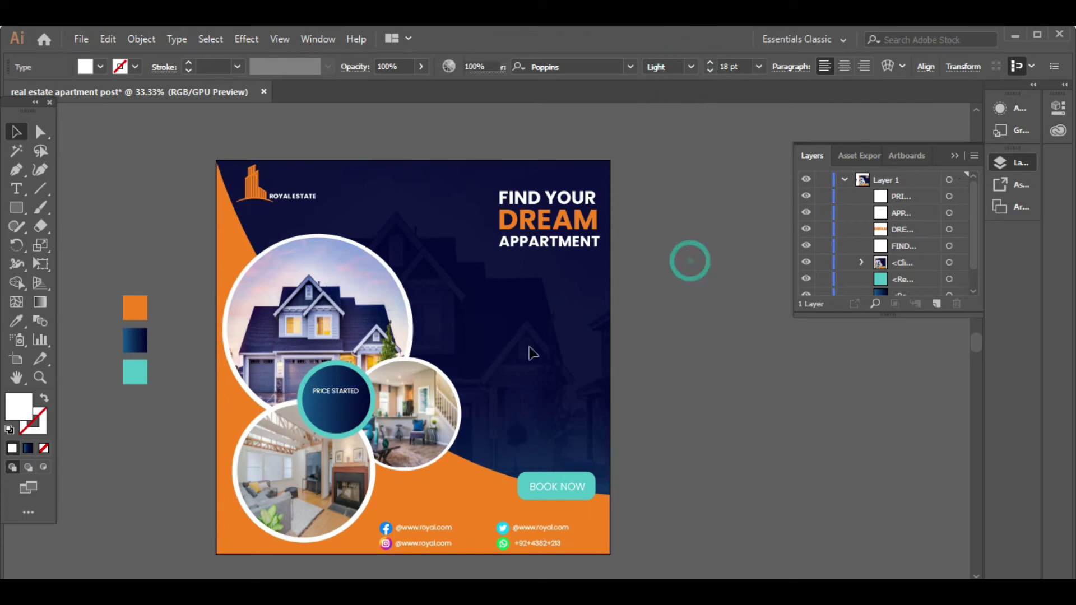
- Add the orange bold '$ 15,000,0' price at 32 pt below the label
key("t")
left_click(474, 339)
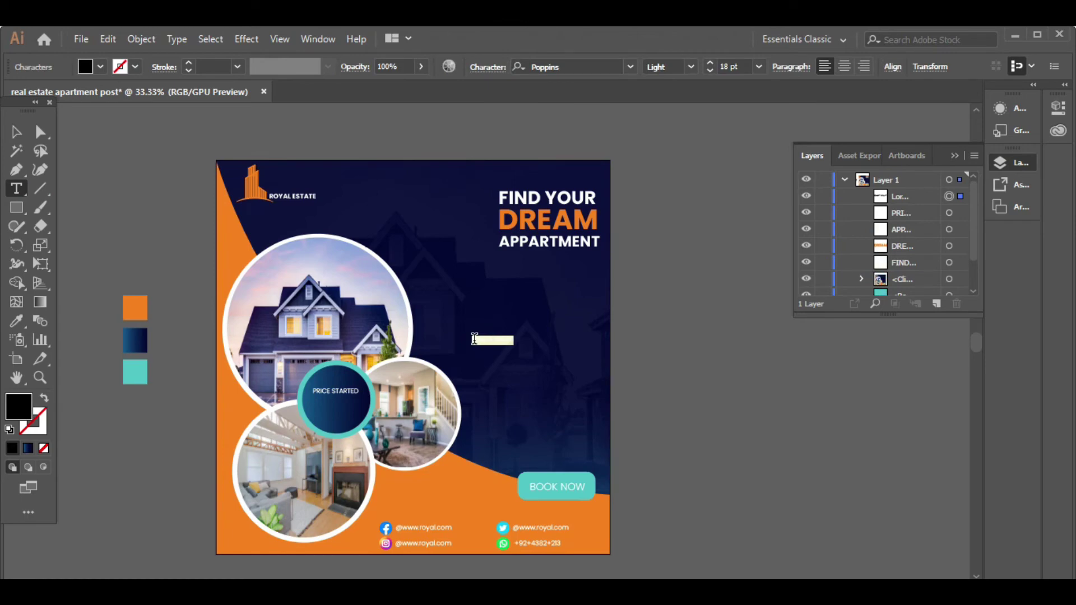
type("$ 15,0")
key("Escape")
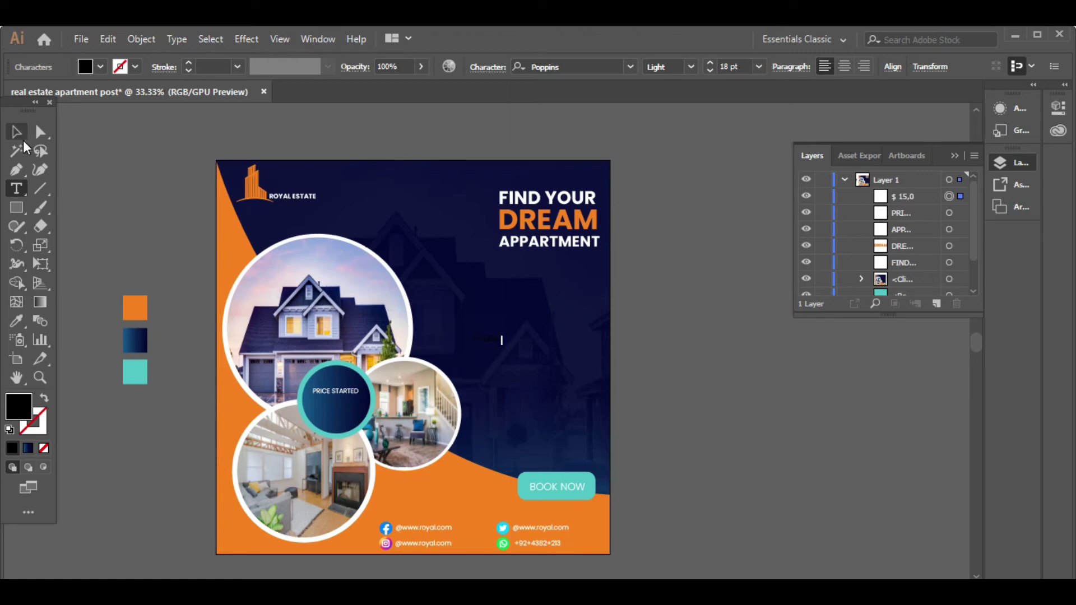
left_click(16, 321)
left_click(135, 307)
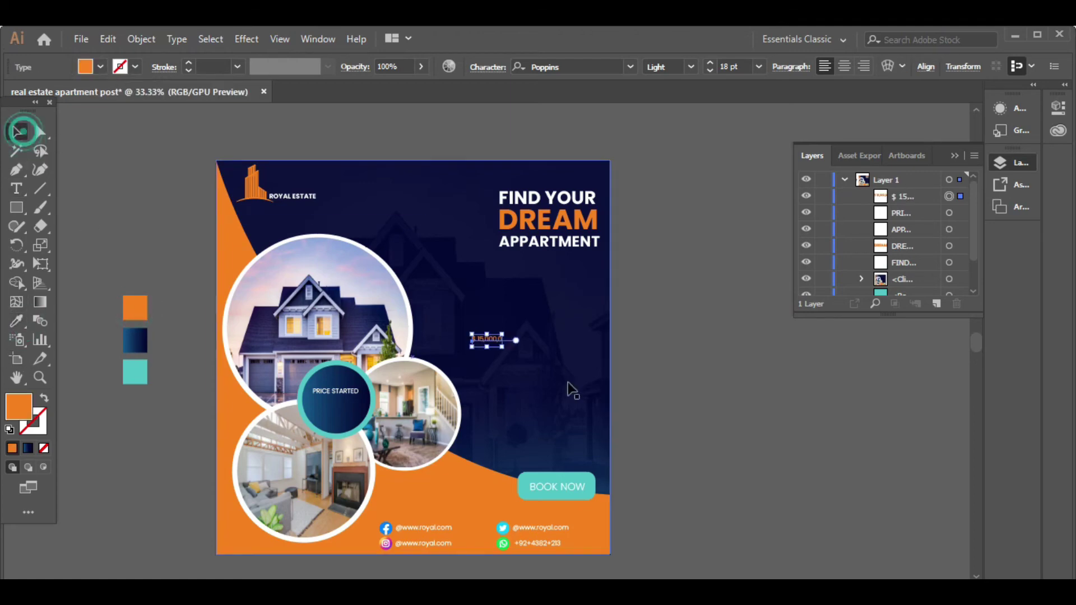
key("v")
left_click_drag(488, 340, 347, 409)
left_click(711, 63)
left_click(711, 63)
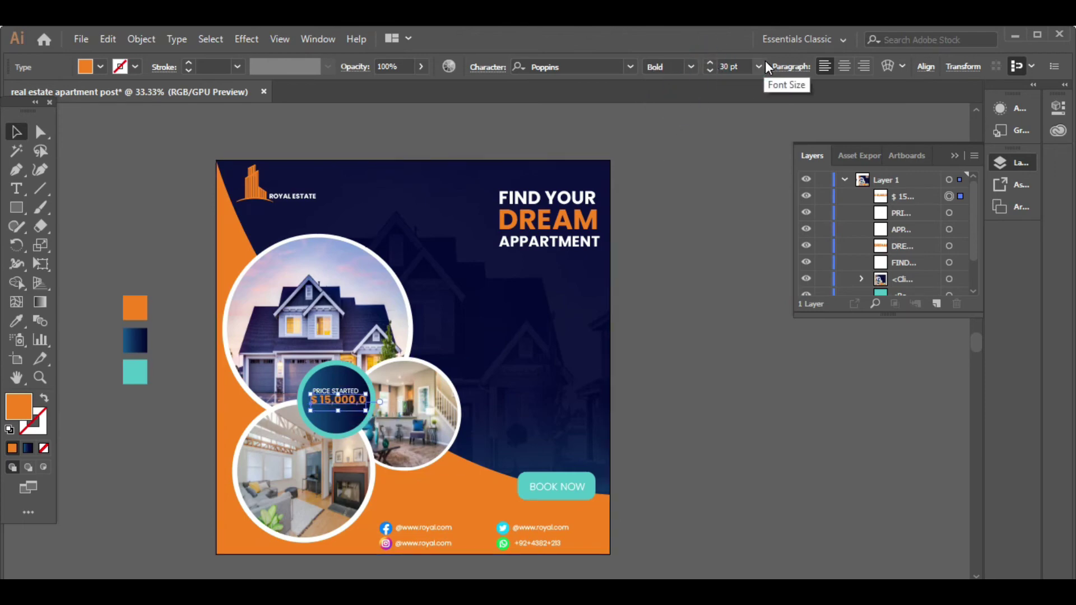
left_click(711, 63)
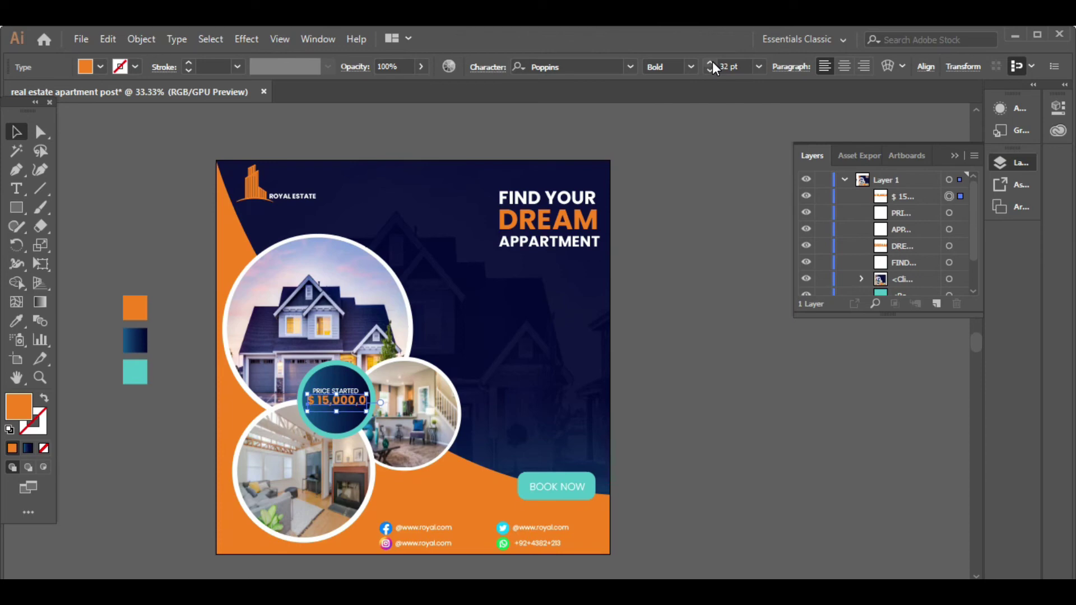
left_click(749, 266)
key("ctrl+plus")
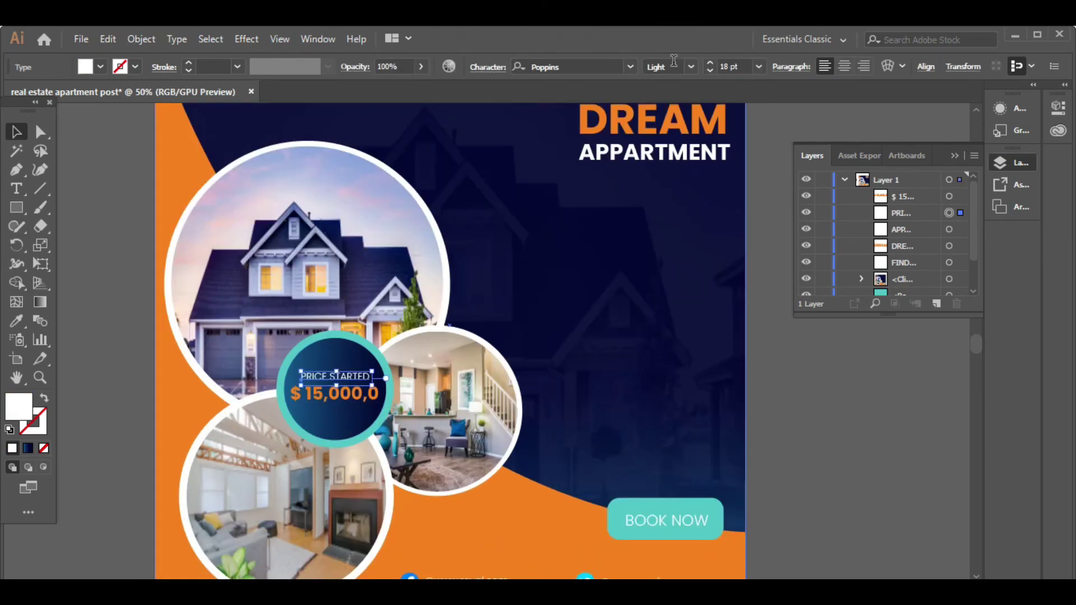
key("ctrl+minus")
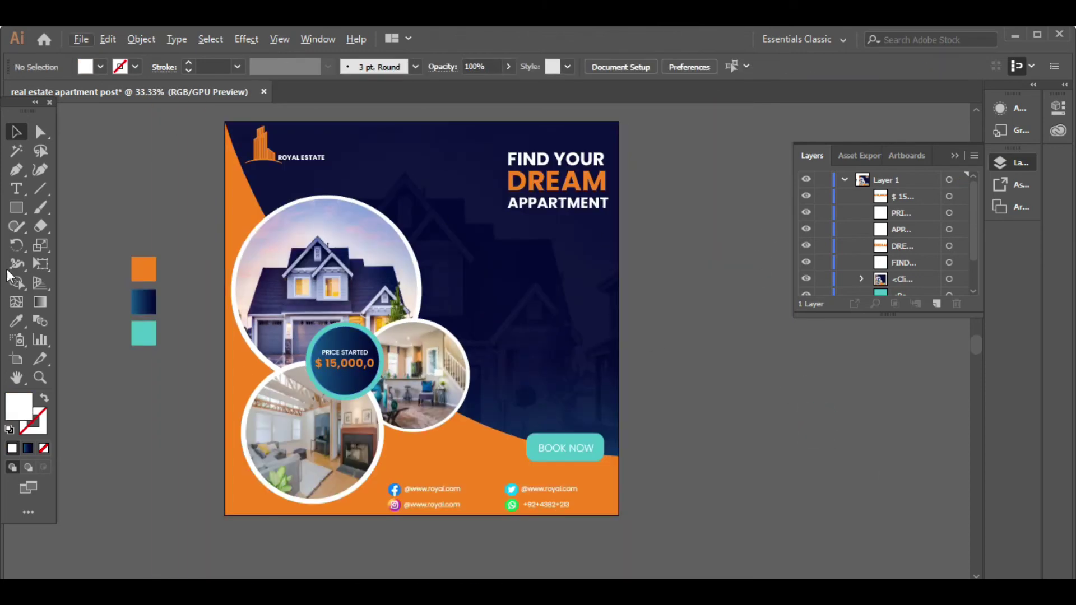
- Draw an orange dot, repeat it into a column of four, and start text beside it
left_click_drag(16, 207, 90, 243)
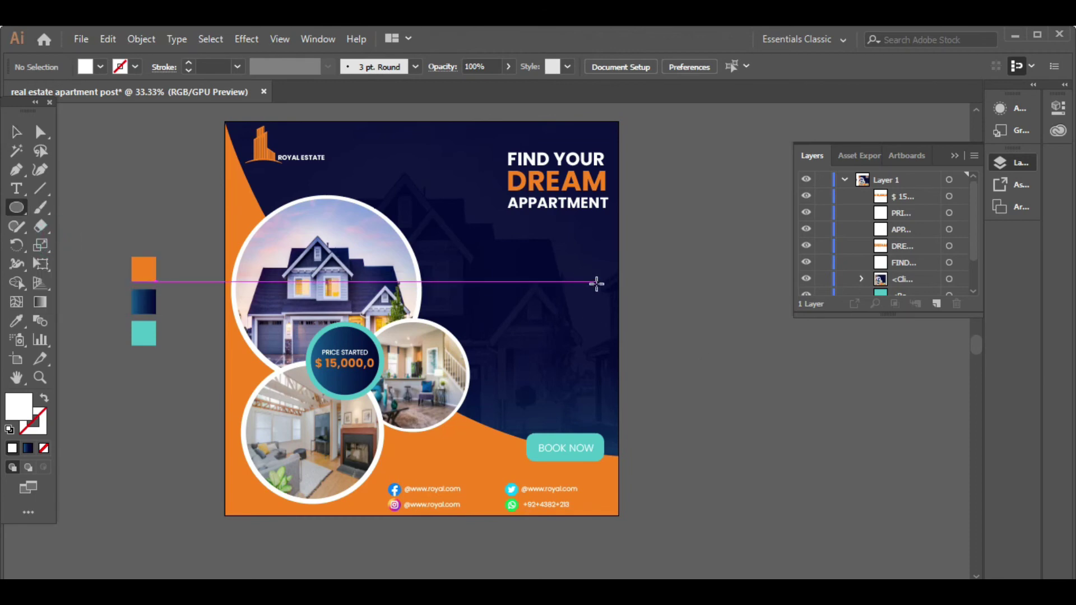
mouse_move(596, 282)
left_mouse_down()
mouse_move(608, 294)
mouse_move(586, 361)
left_mouse_up()
key("i")
left_click(143, 269)
key("v")
key("ctrl+d")
key("ctrl+d")
key("shift+Down")
key("shift+Down")
key("shift+Down")
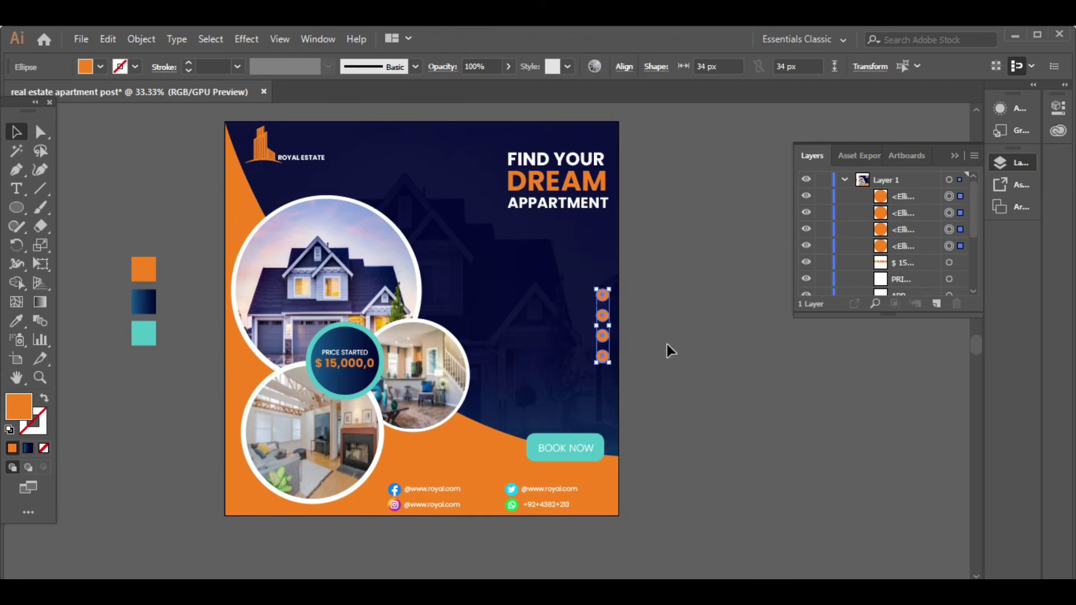
left_click(667, 351)
left_click(17, 188)
left_click(500, 284)
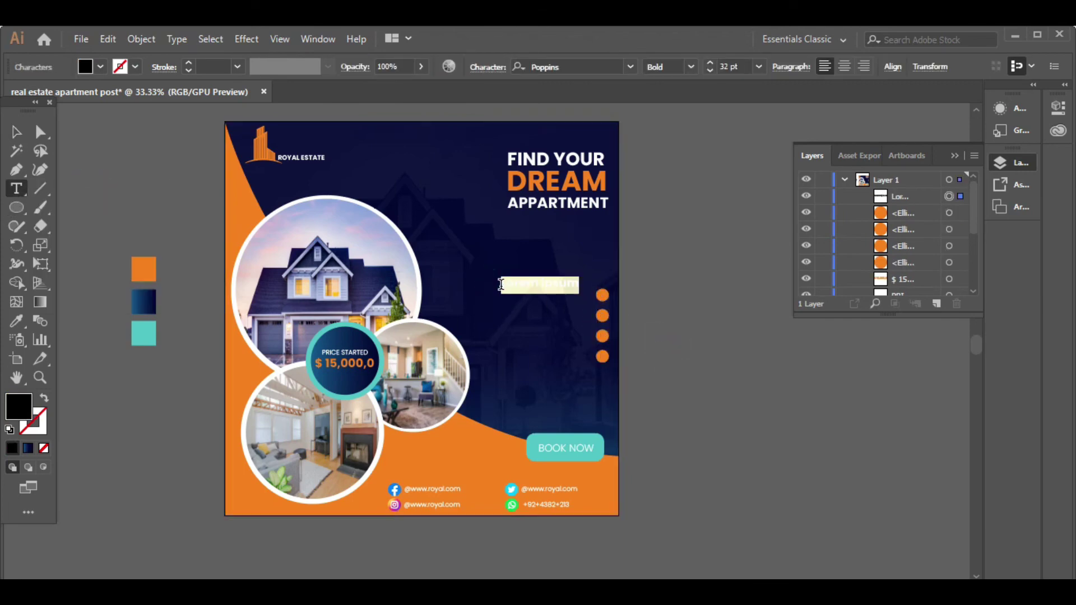
- Add a white Light-weight '3 BEDROOMS' label beside the top dot
type("3 BADROOM")
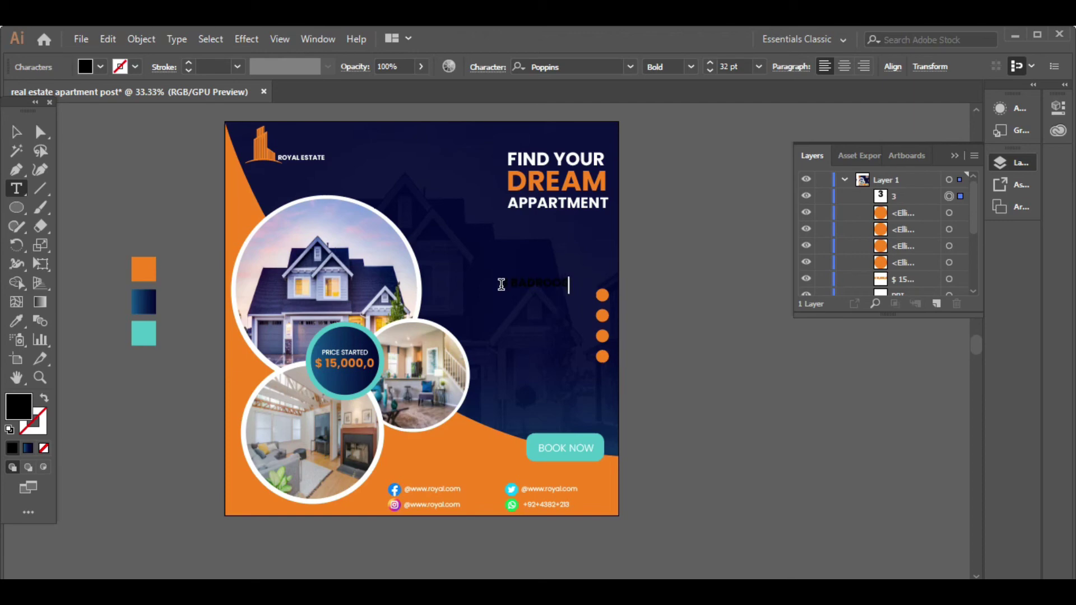
left_click(100, 67)
left_click(32, 93)
key("Escape")
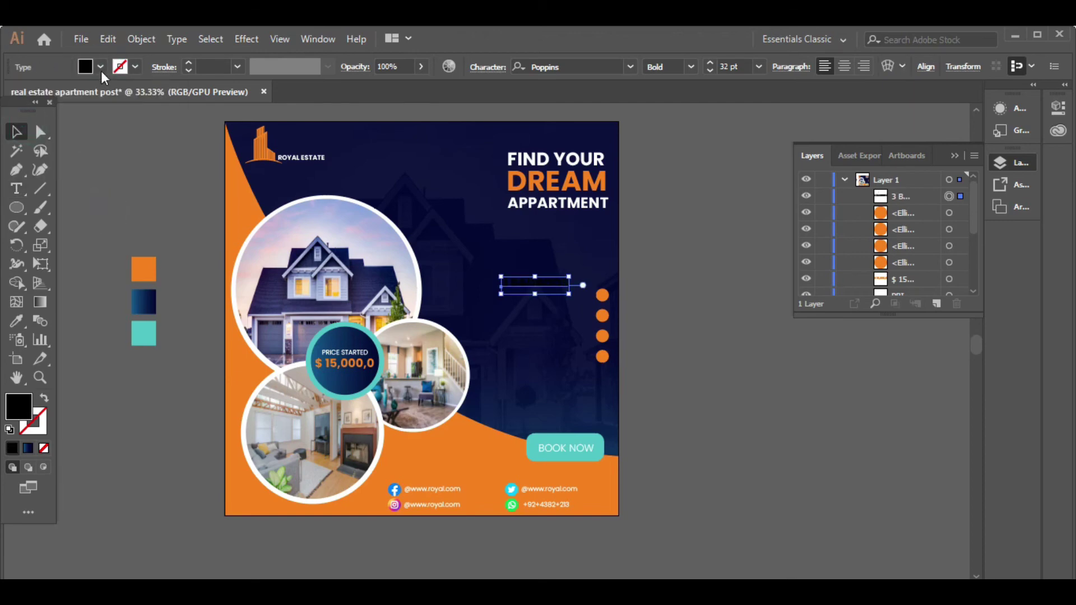
left_click(100, 67)
left_click(32, 93)
key("Escape")
left_click(718, 303)
left_click_drag(518, 280, 542, 303)
key("t")
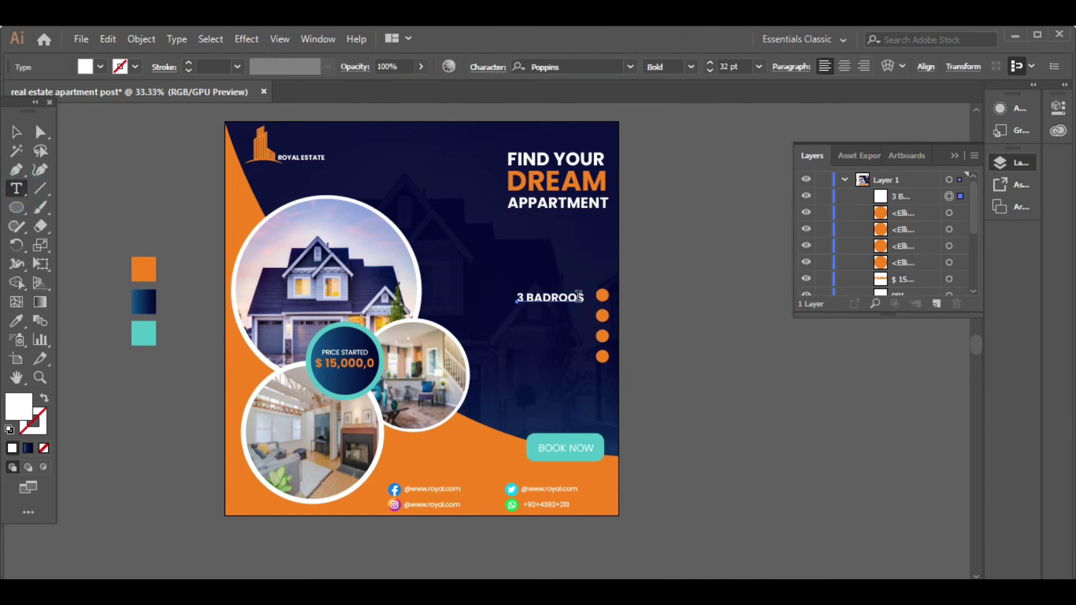
type("M")
left_click(581, 298)
key("Escape")
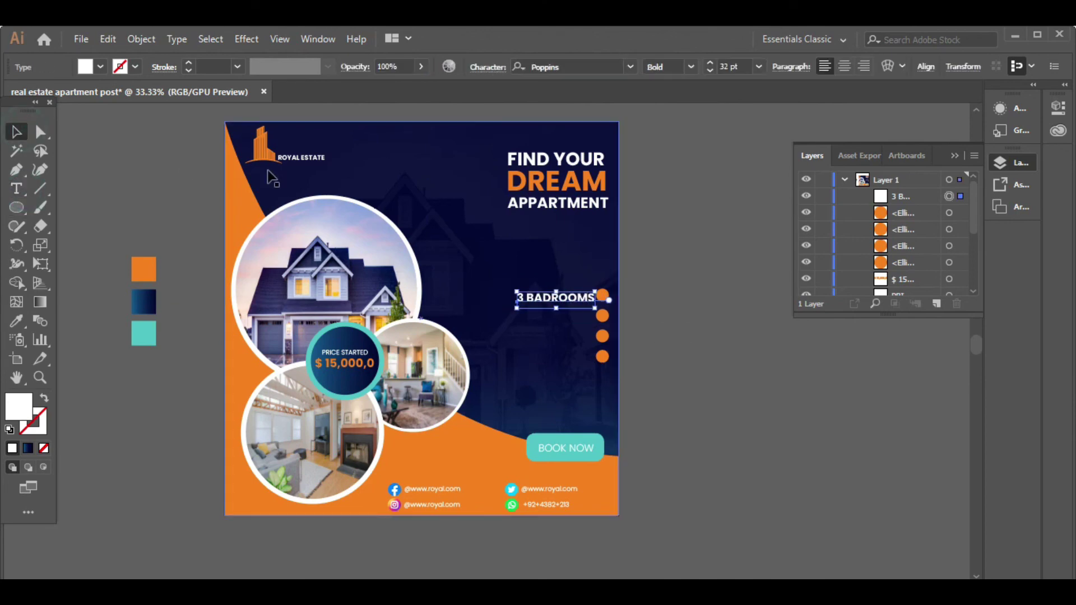
left_click(691, 67)
left_click(683, 255)
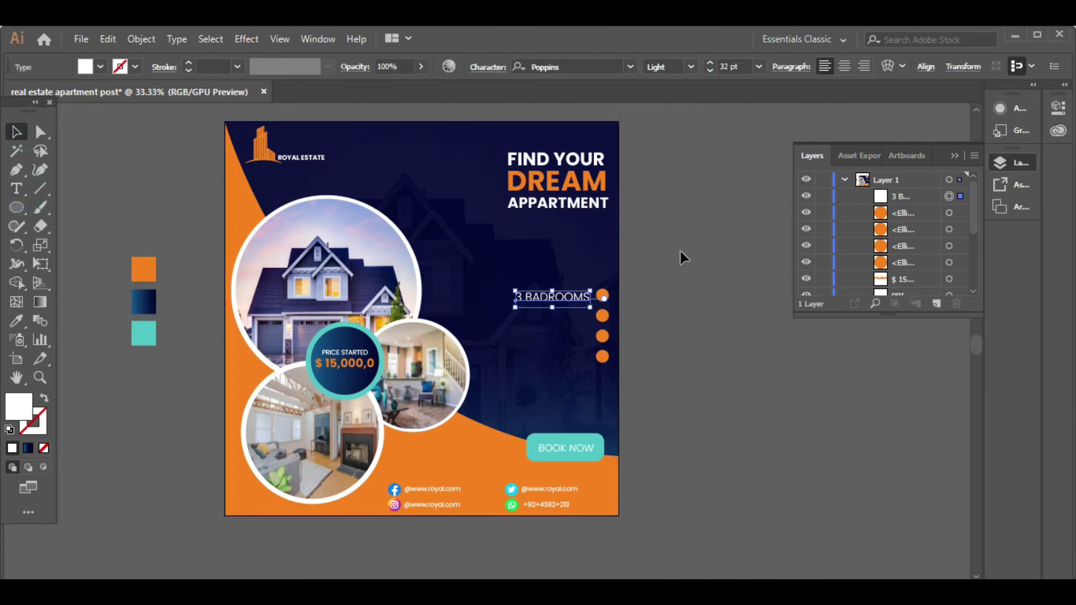
- Add a white '1 DINING ROOM' label beside the second dot
left_click(16, 189)
left_click(520, 312)
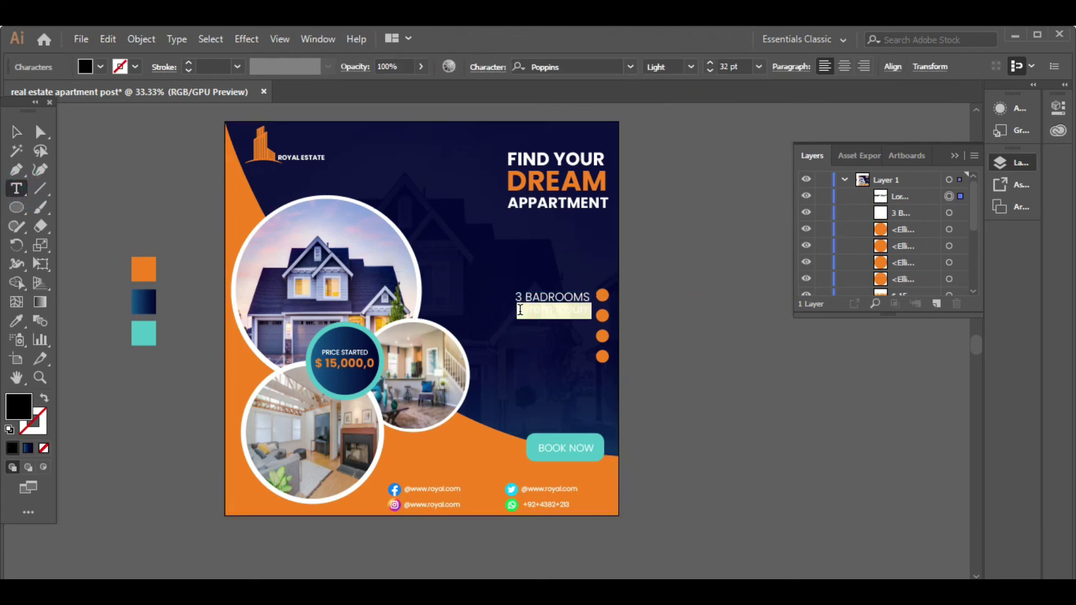
type("1 DINING ROOM")
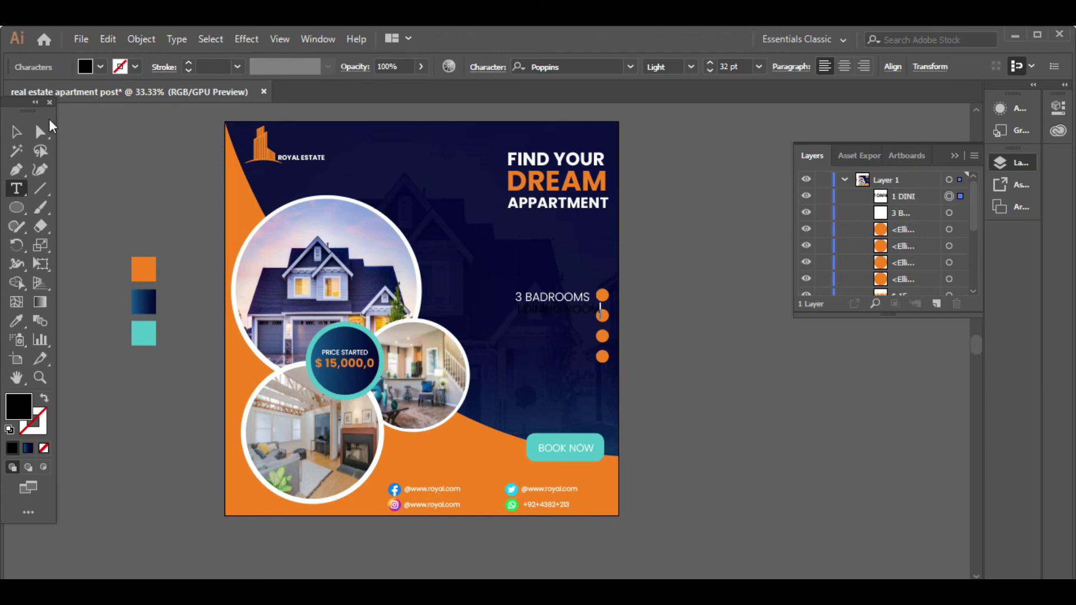
left_click(16, 132)
left_click(101, 67)
left_click(28, 93)
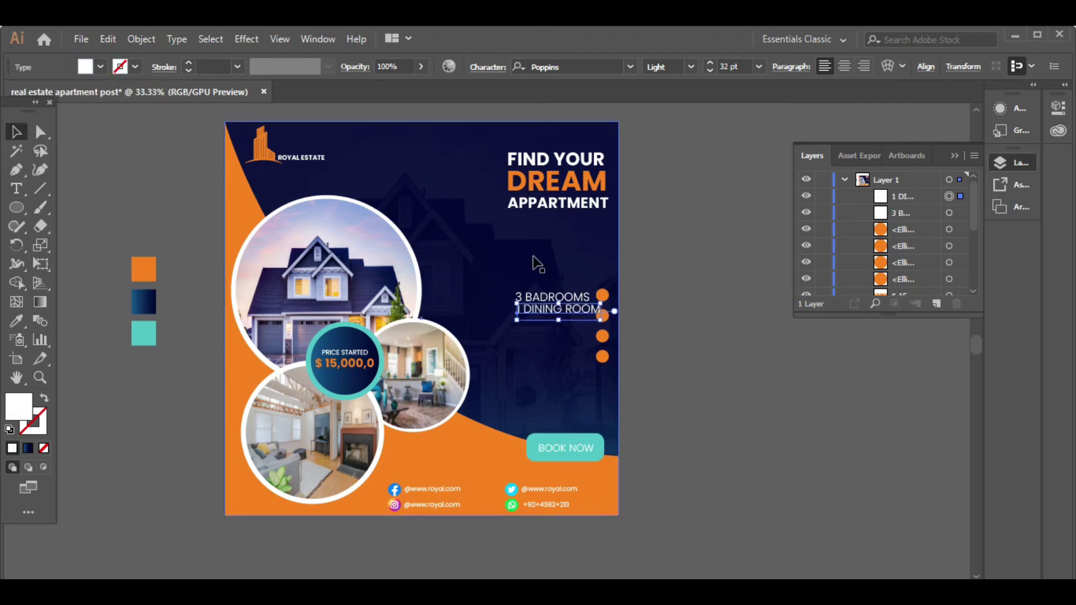
left_click_drag(555, 310, 547, 317)
left_click(522, 349)
key("t")
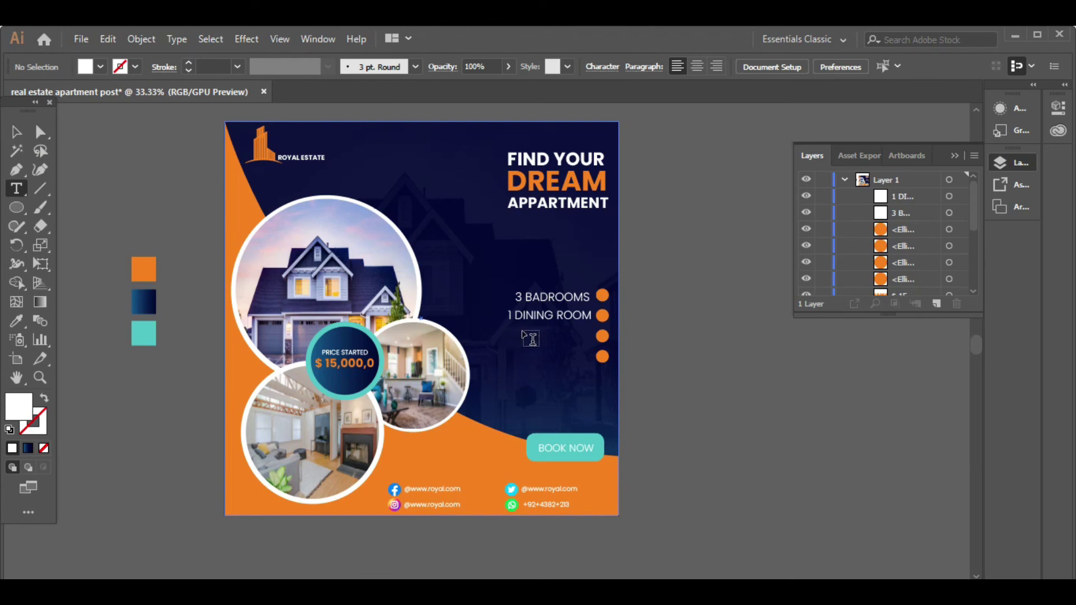
- Add a white swimming pool label beside the third dot
left_click(516, 331)
type("1 SWIMING POO")
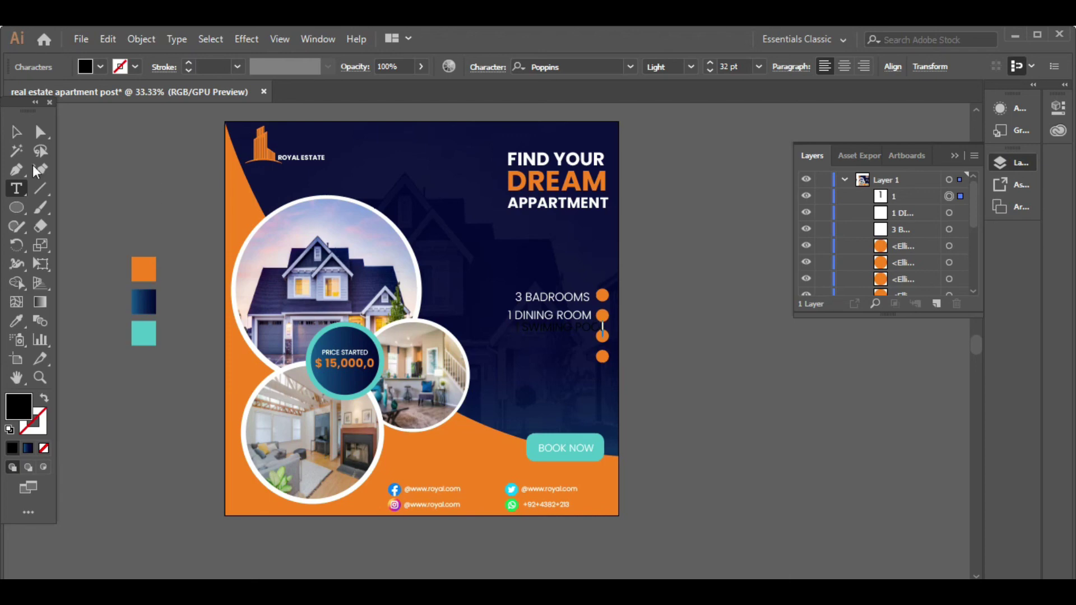
left_click(100, 67)
left_click(27, 92)
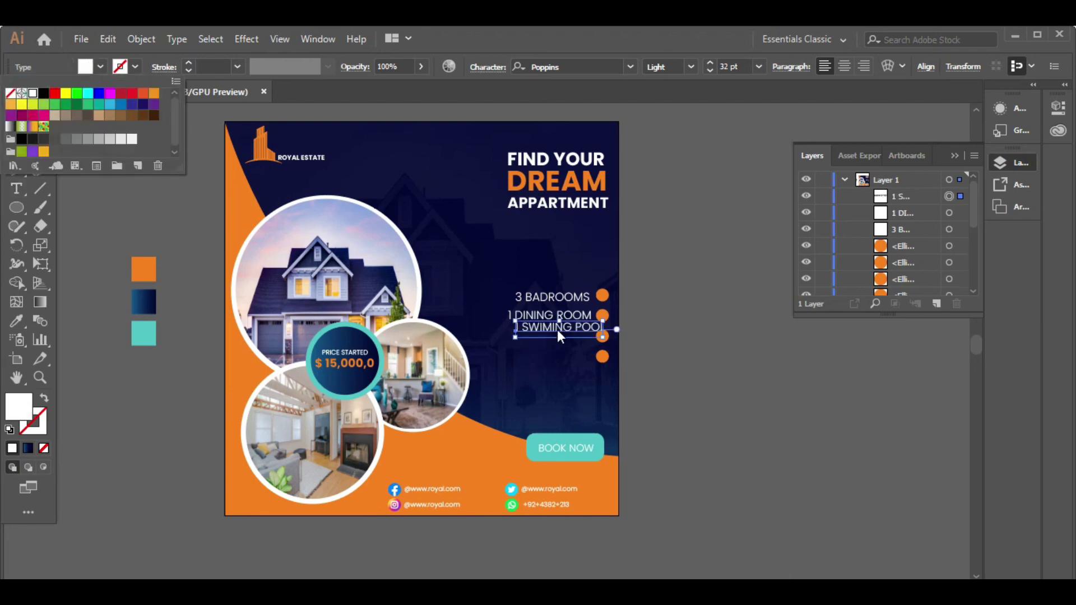
key("Escape")
mouse_move(569, 324)
left_mouse_down()
mouse_move(538, 340)
mouse_move(560, 330)
left_mouse_up()
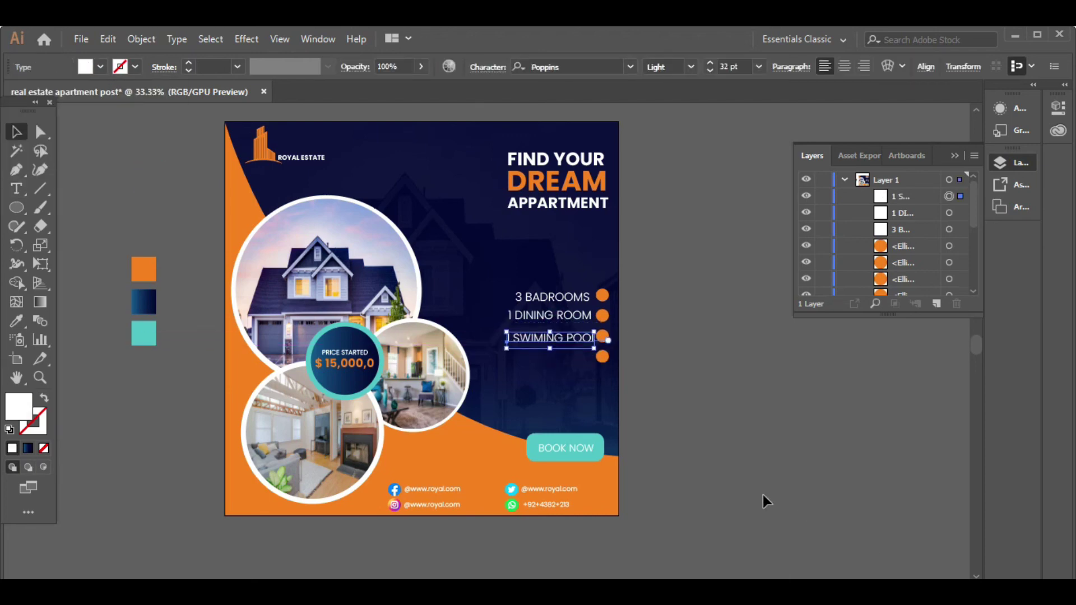
left_click(759, 497)
- Fix the typos: BADROOMS to BEDROOMS and the pool line's leading character
left_click(28, 193)
left_click_drag(532, 297, 539, 297)
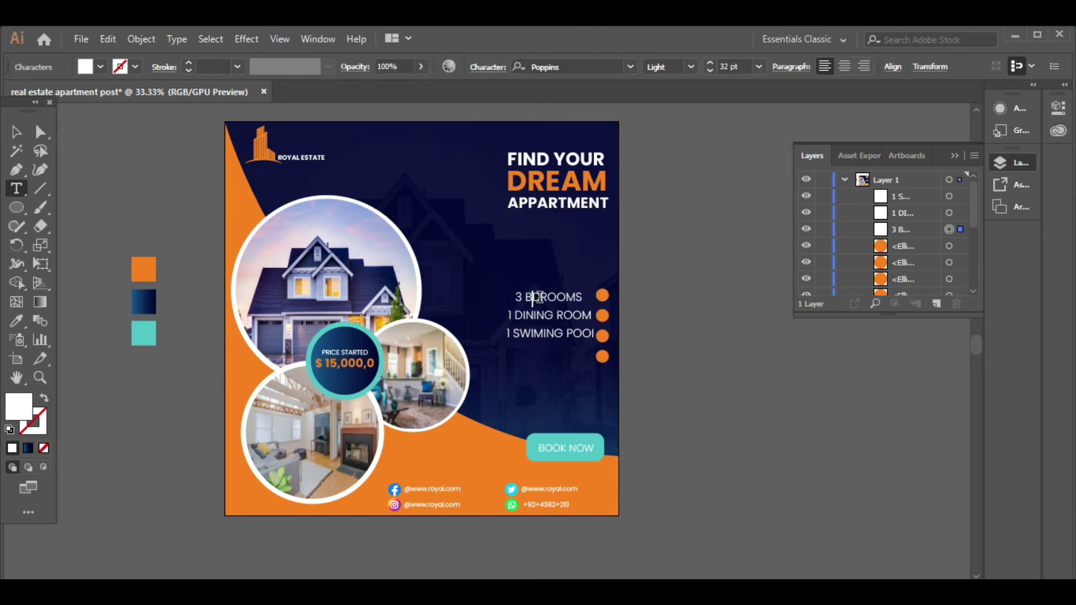
type("E")
left_click(512, 334)
key("BackSpace")
key("BackSpace")
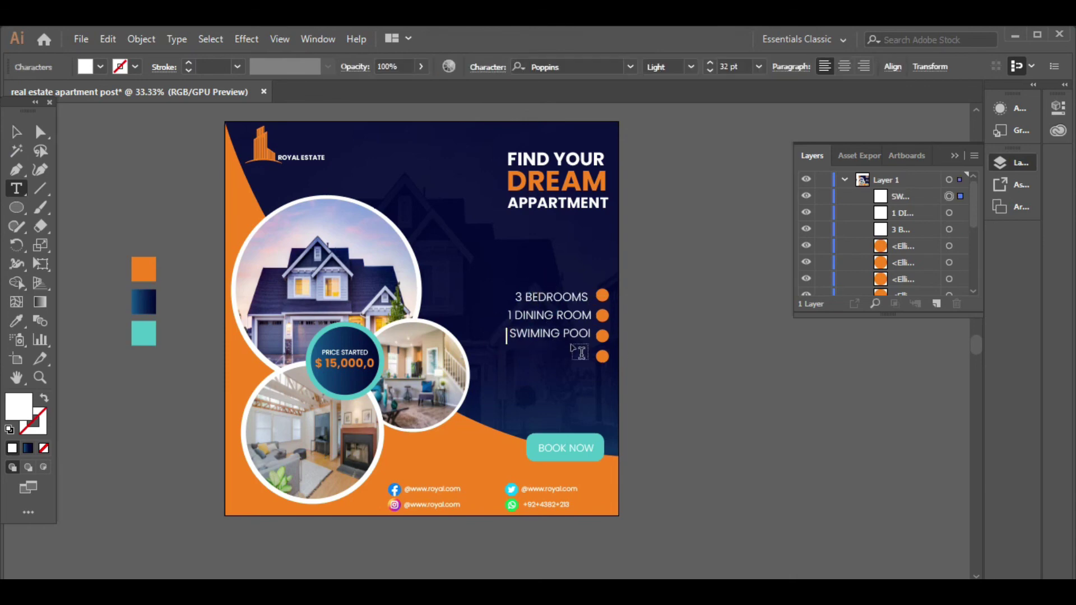
type("M")
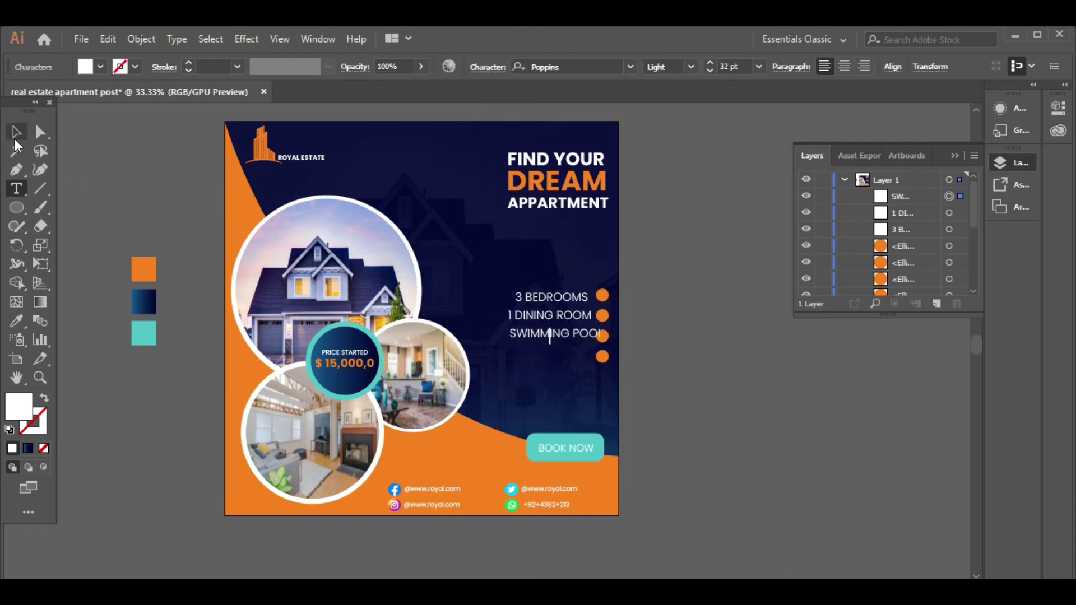
key("Escape")
- Add a white 'FULL SECURITY' label beside the bottom dot
key("t")
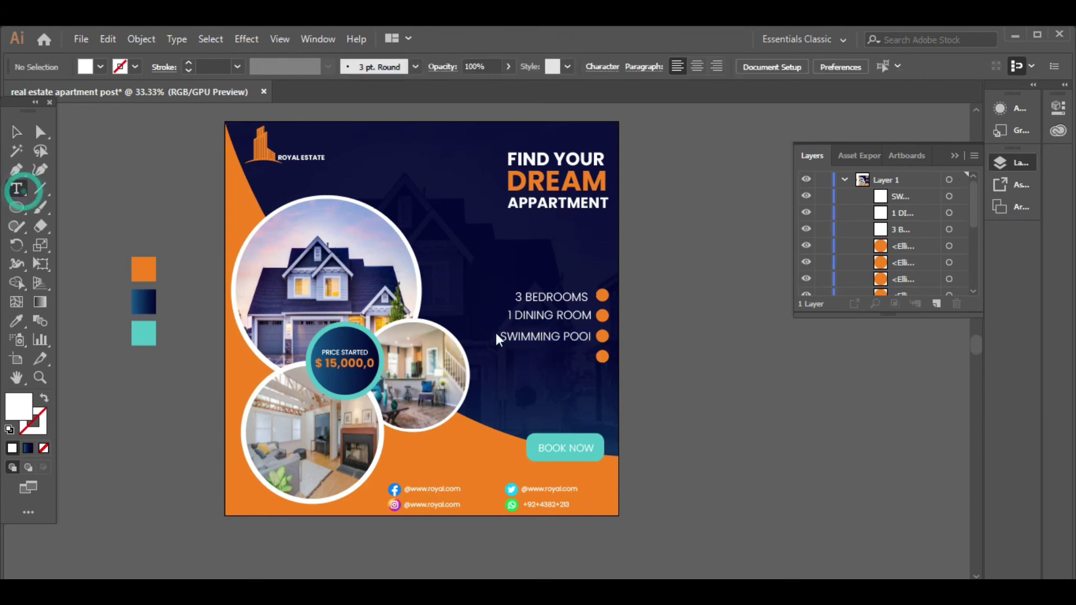
left_click(509, 350)
type("FULL SECURITY")
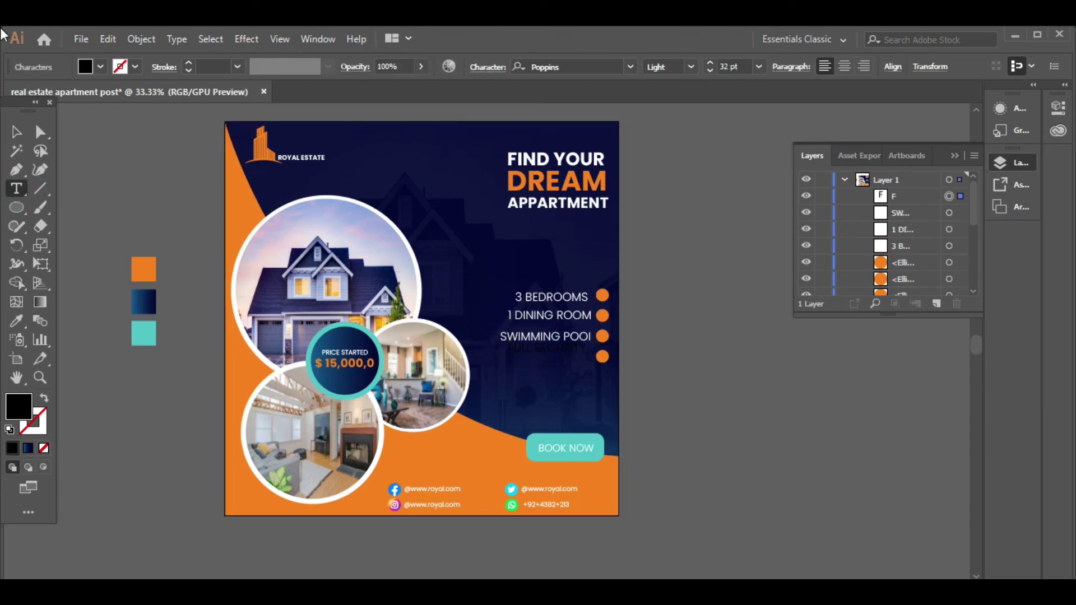
key("Escape")
left_click(101, 67)
left_click(25, 92)
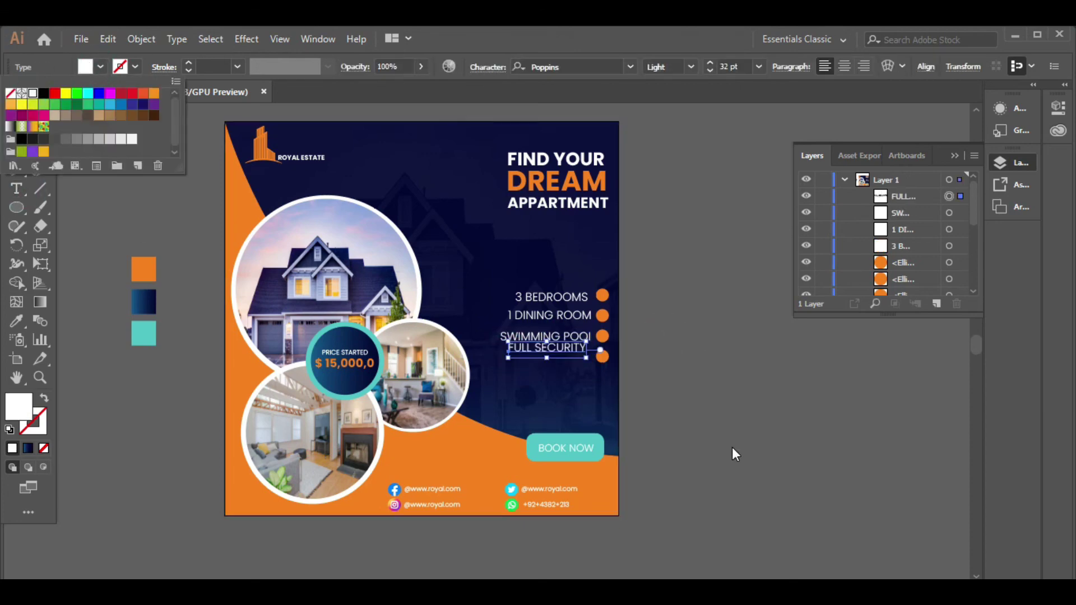
left_click(659, 408)
left_click_drag(561, 356, 611, 367)
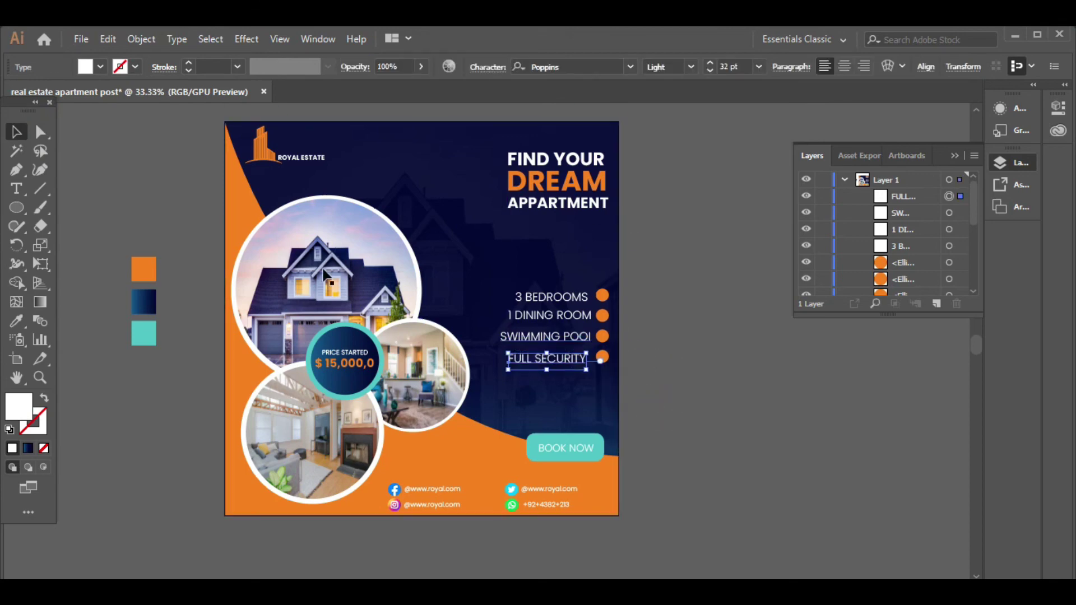
- Correct the ending of the pool line to read 'SWIMMING POOL'
key("t")
left_click(590, 338)
key("BackSpace")
key("BackSpace")
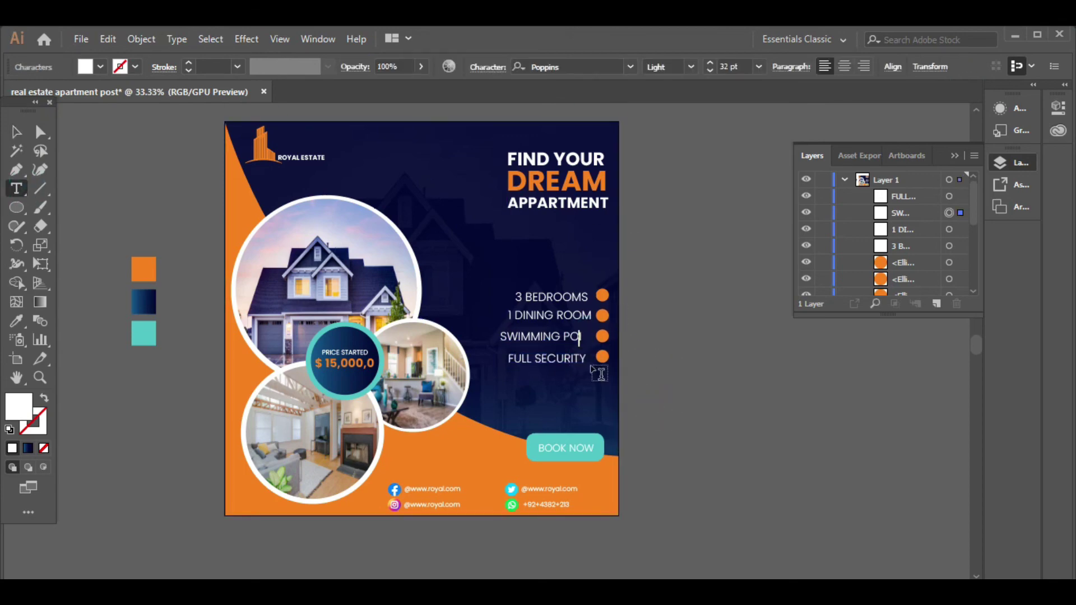
type("OL")
key("Escape")
left_click(561, 315)
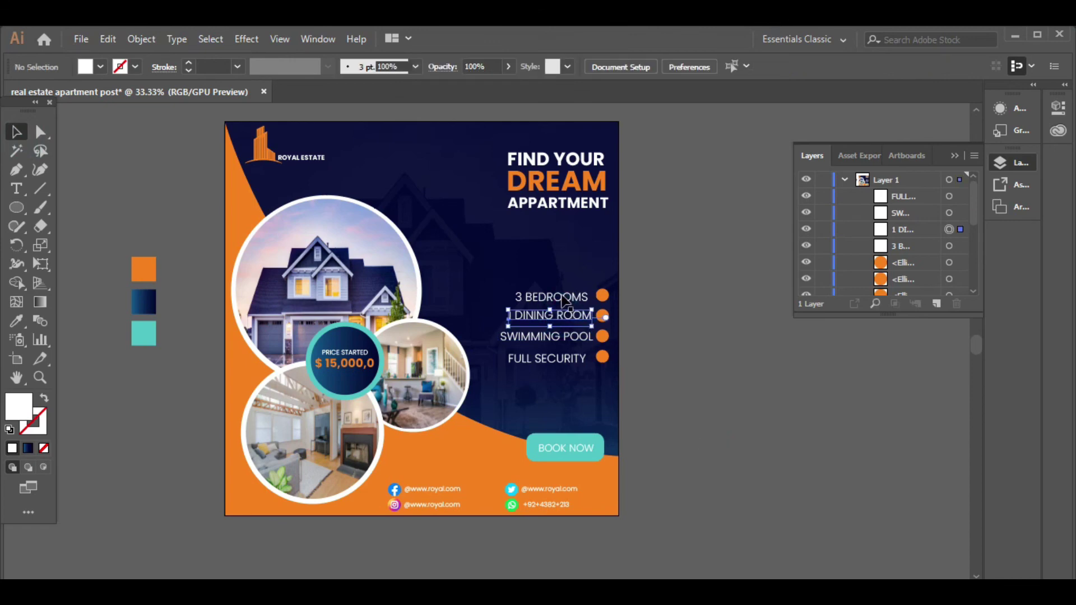
- Right-align and evenly space the four feature labels beside the dots, then close Layers
left_click(565, 301, "shift")
left_click(547, 336, "shift")
left_click(546, 359, "shift")
left_click(864, 65)
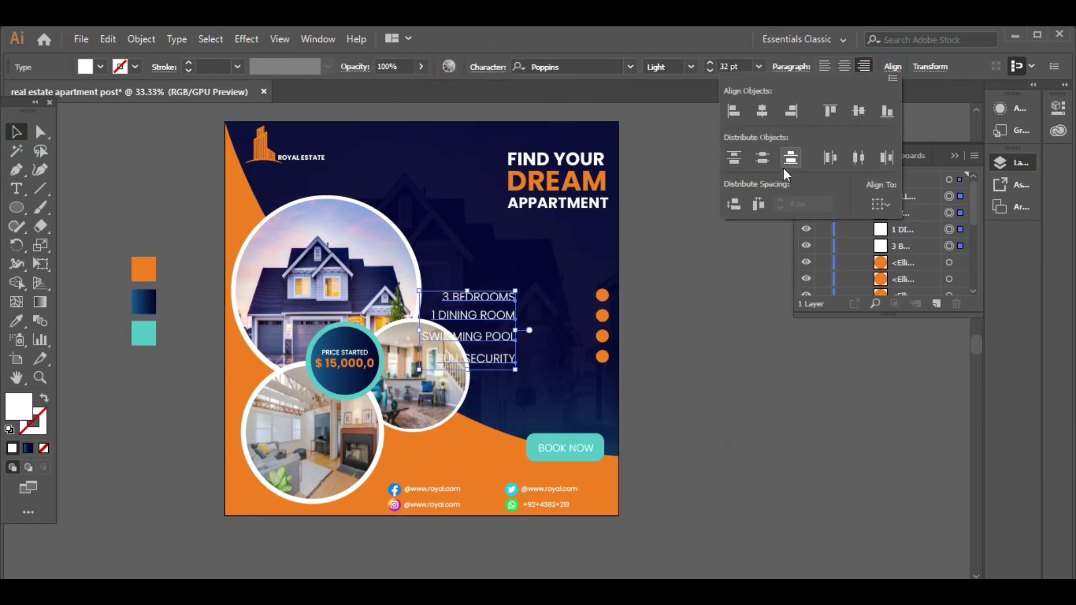
left_click(762, 158)
left_click_drag(459, 338, 567, 334)
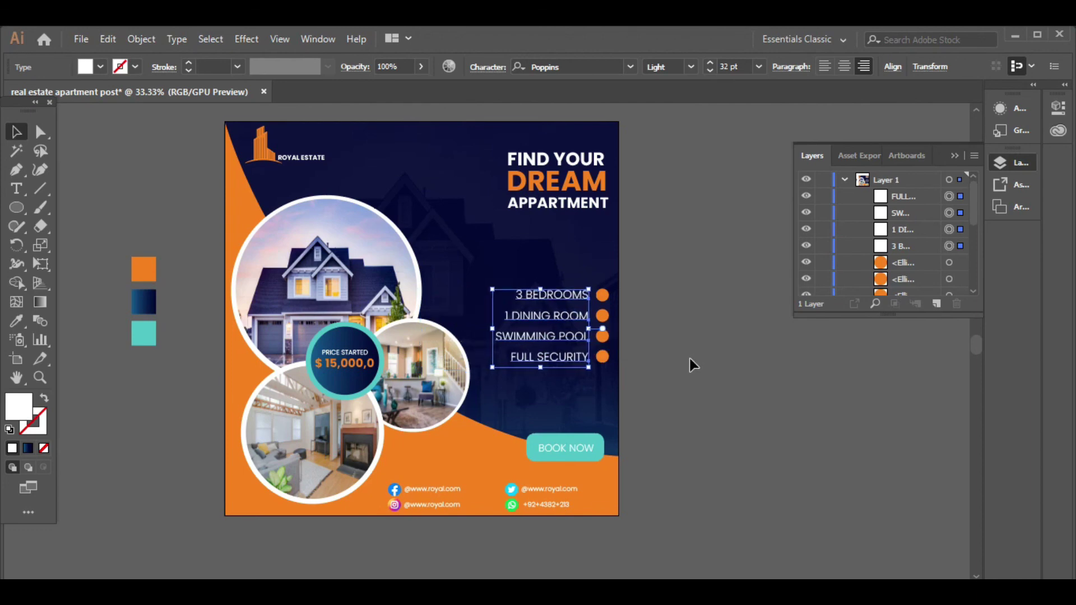
left_click(752, 267)
left_click(1010, 163)
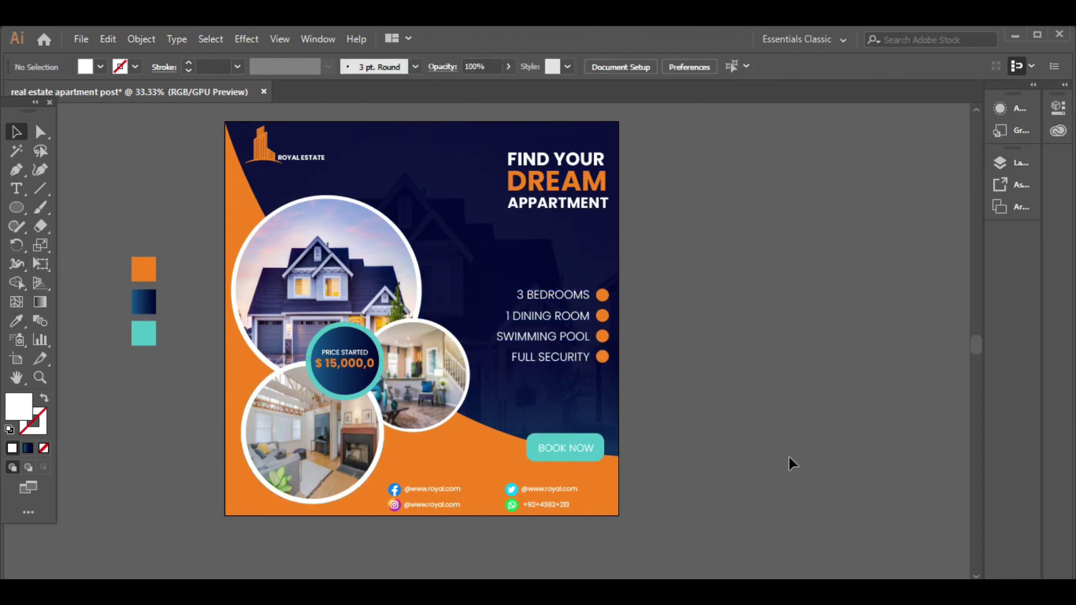
- Scale up the FIND YOUR DREAM APPARTMENT headline and shift the three colour swatches left
left_click(605, 183)
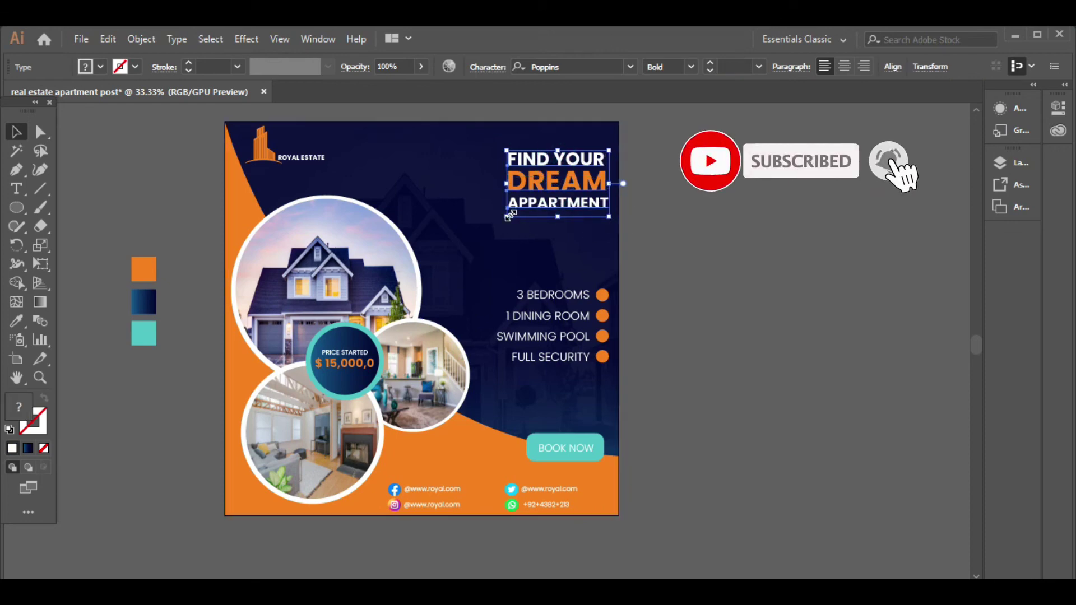
left_click_drag(506, 216, 493, 227)
left_click(824, 248)
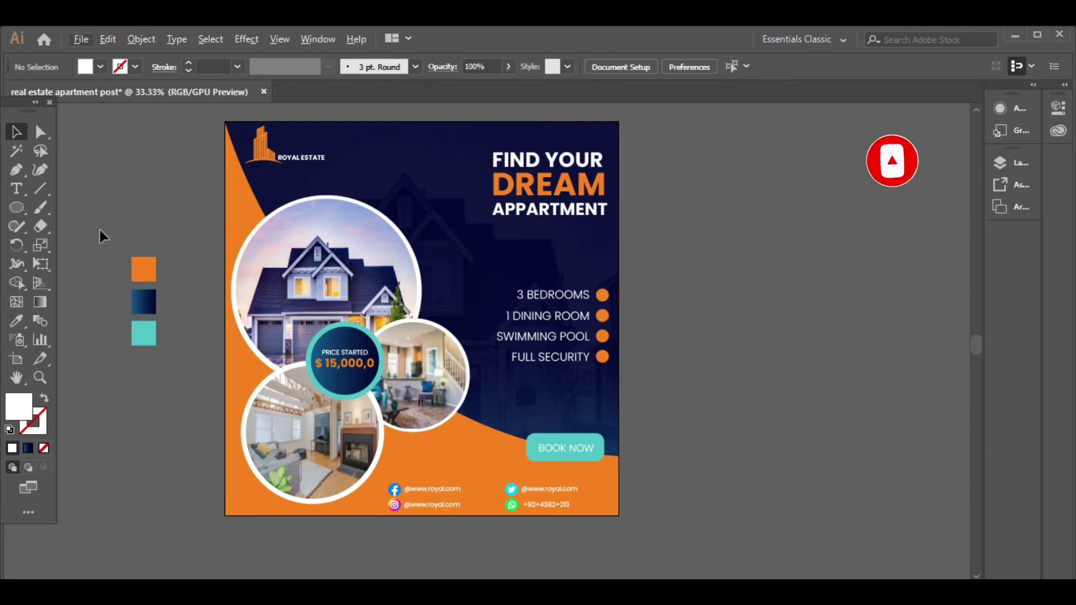
left_click_drag(98, 231, 136, 367)
left_click_drag(140, 304, 100, 346)
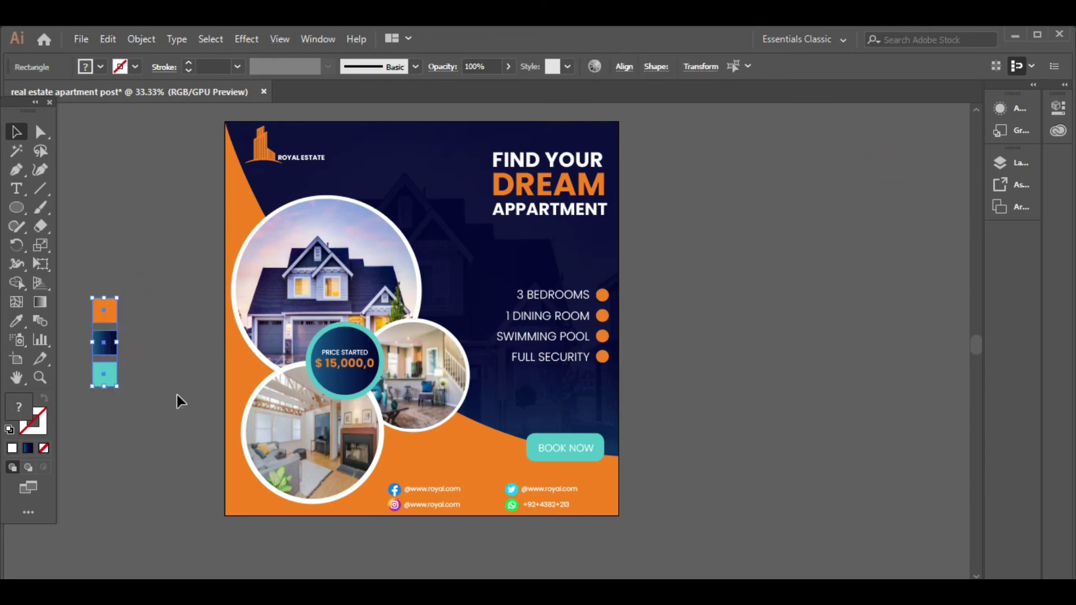